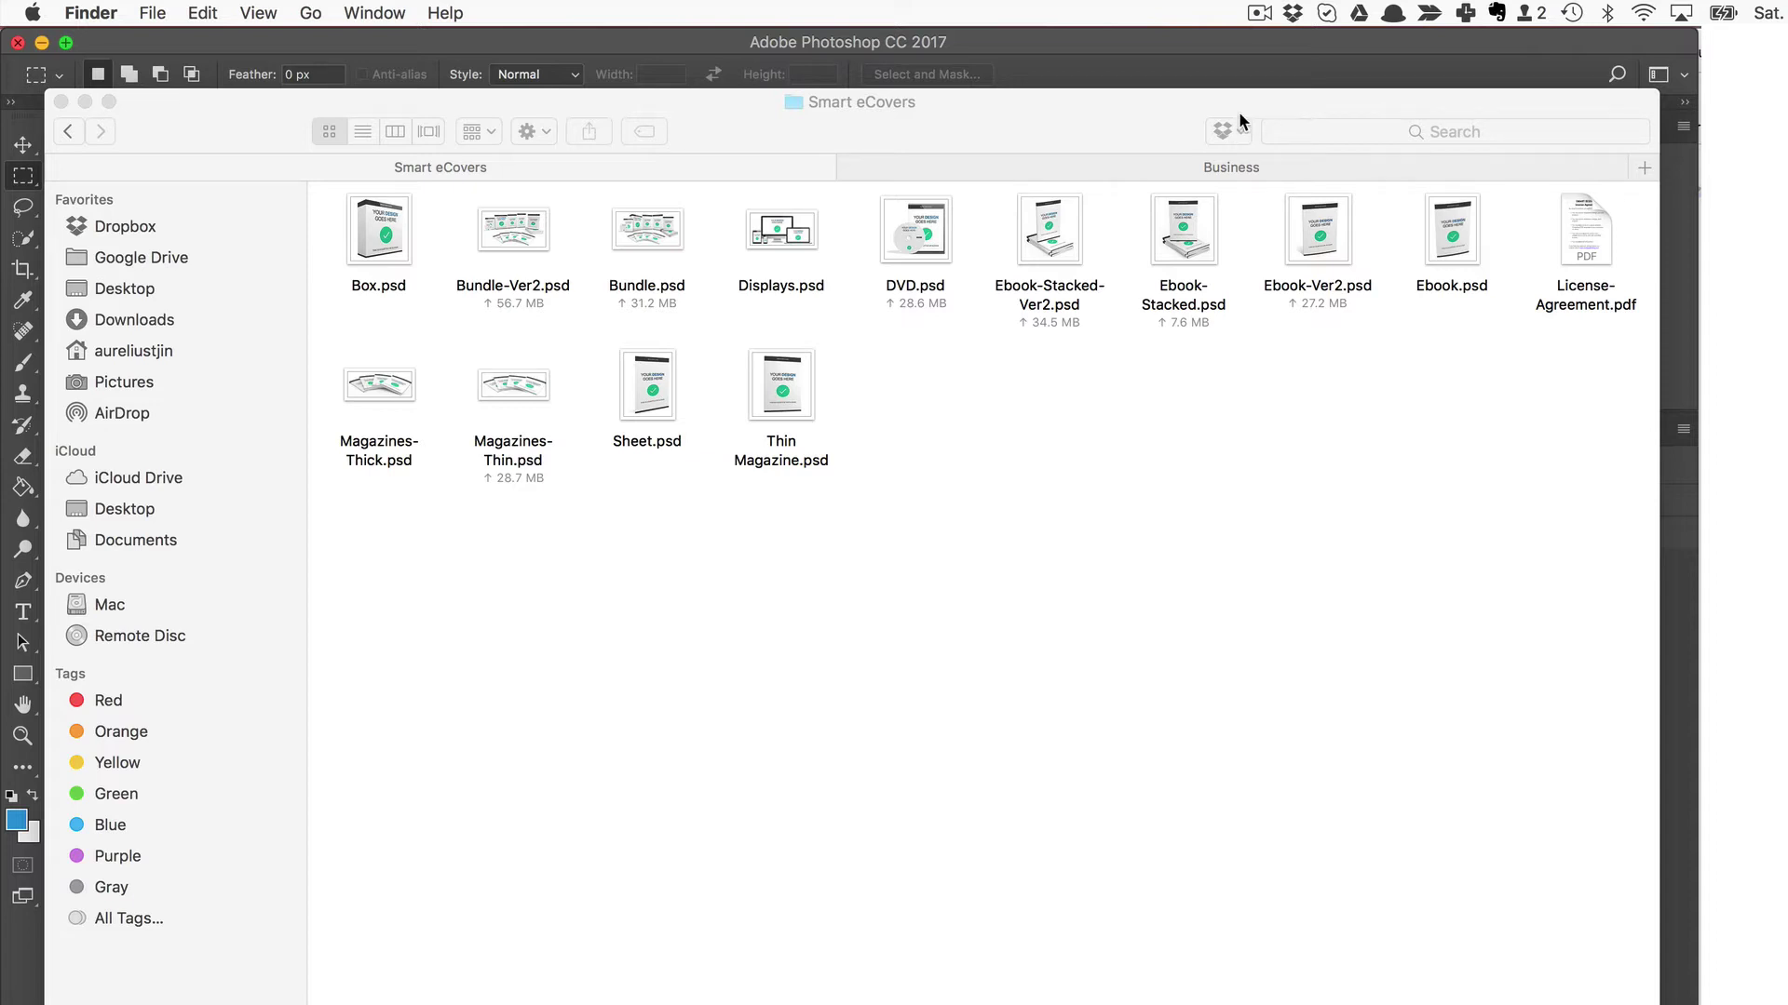
Preview the photo Business 33.jpg in the Business folder and close the preview
left_click(1063, 176)
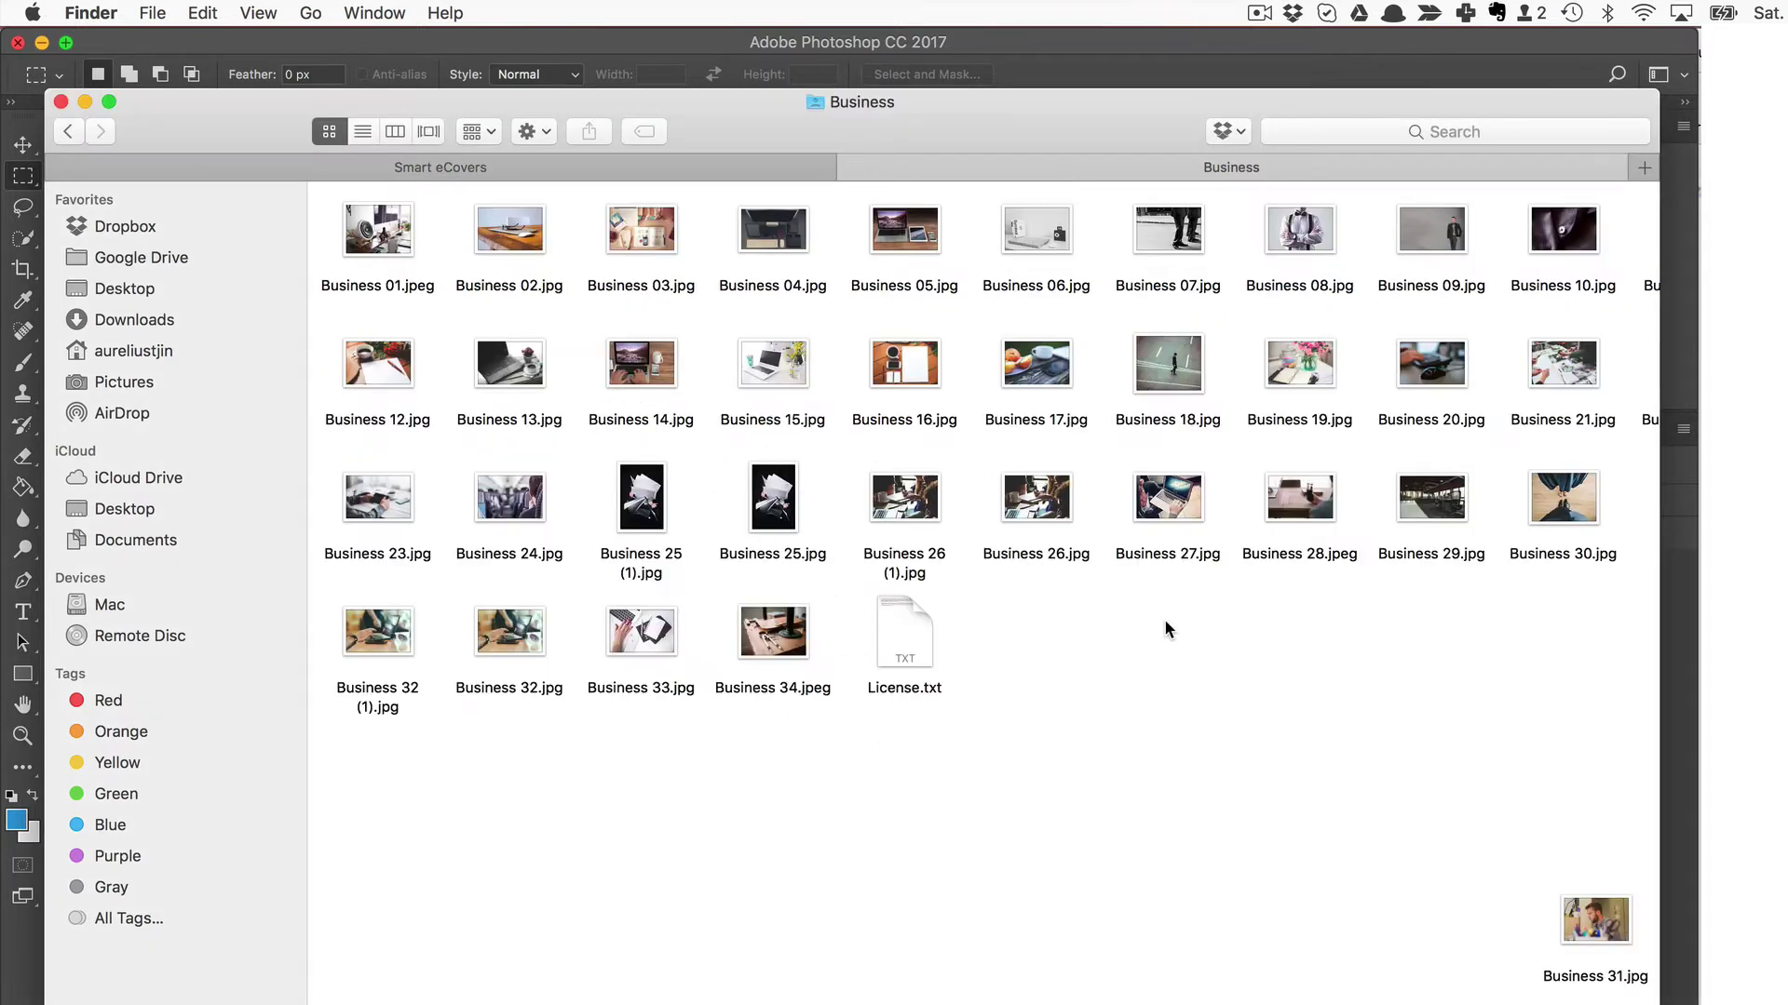
double_click(629, 632)
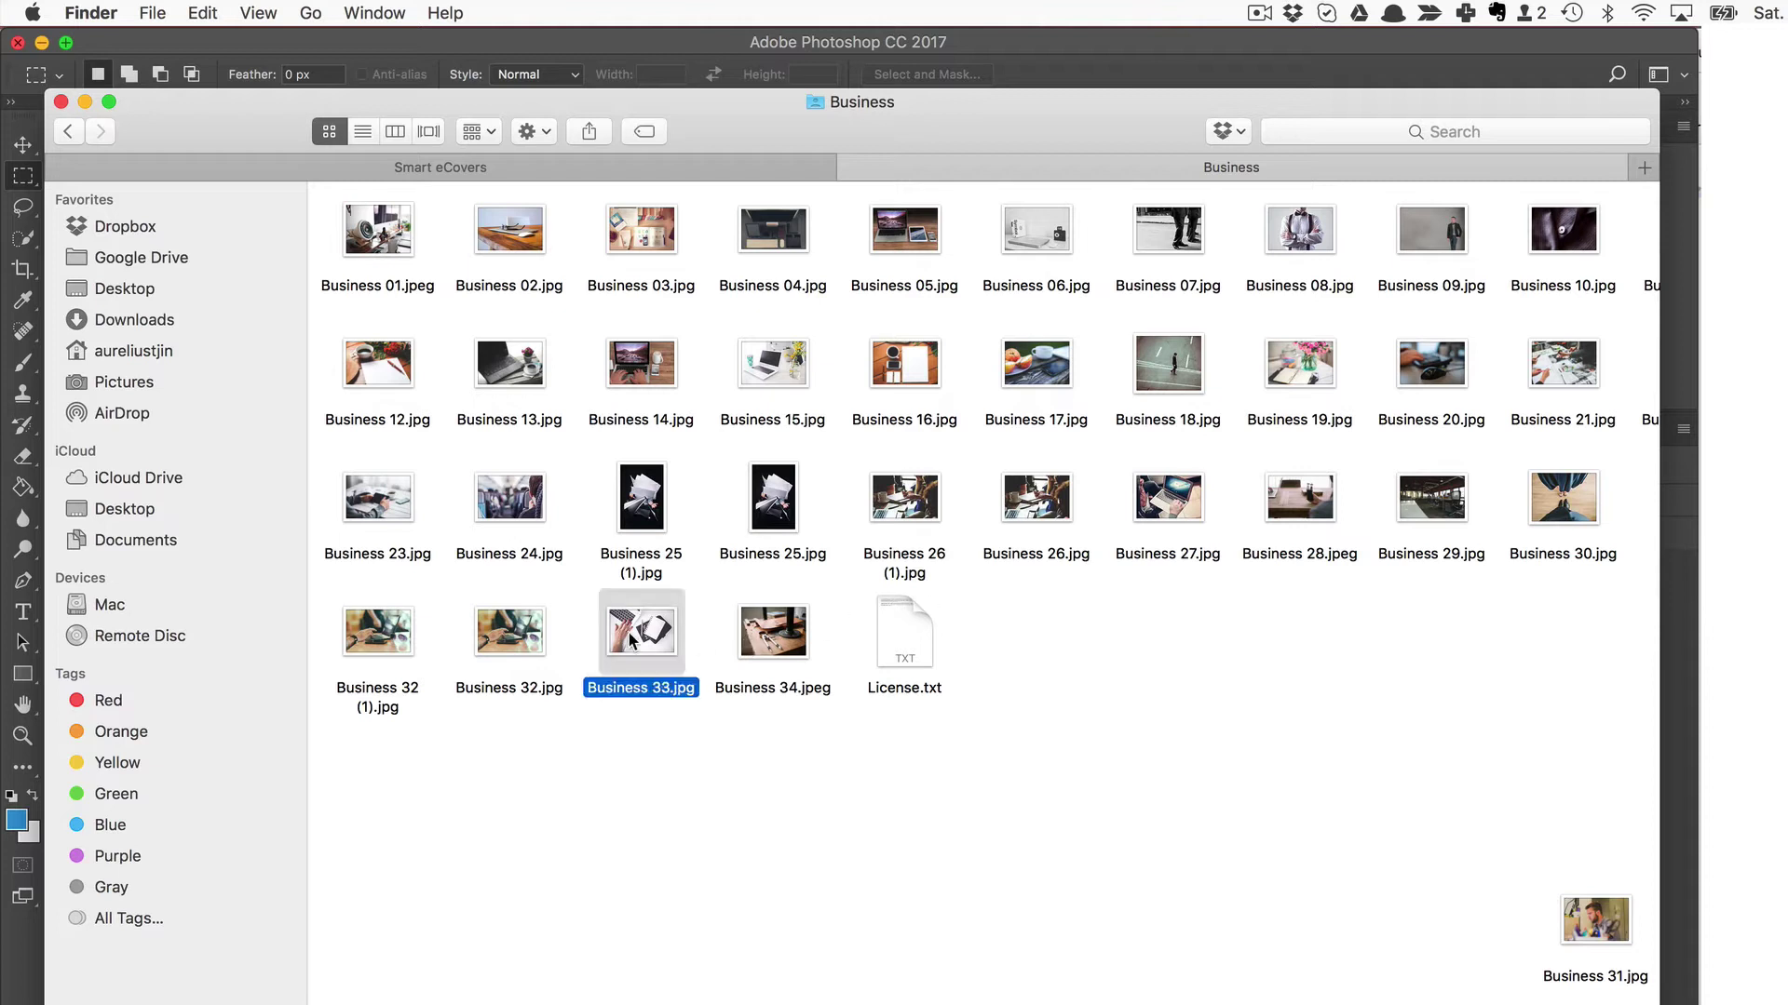
left_click_drag(1516, 73, 1019, 70)
left_click(300, 48)
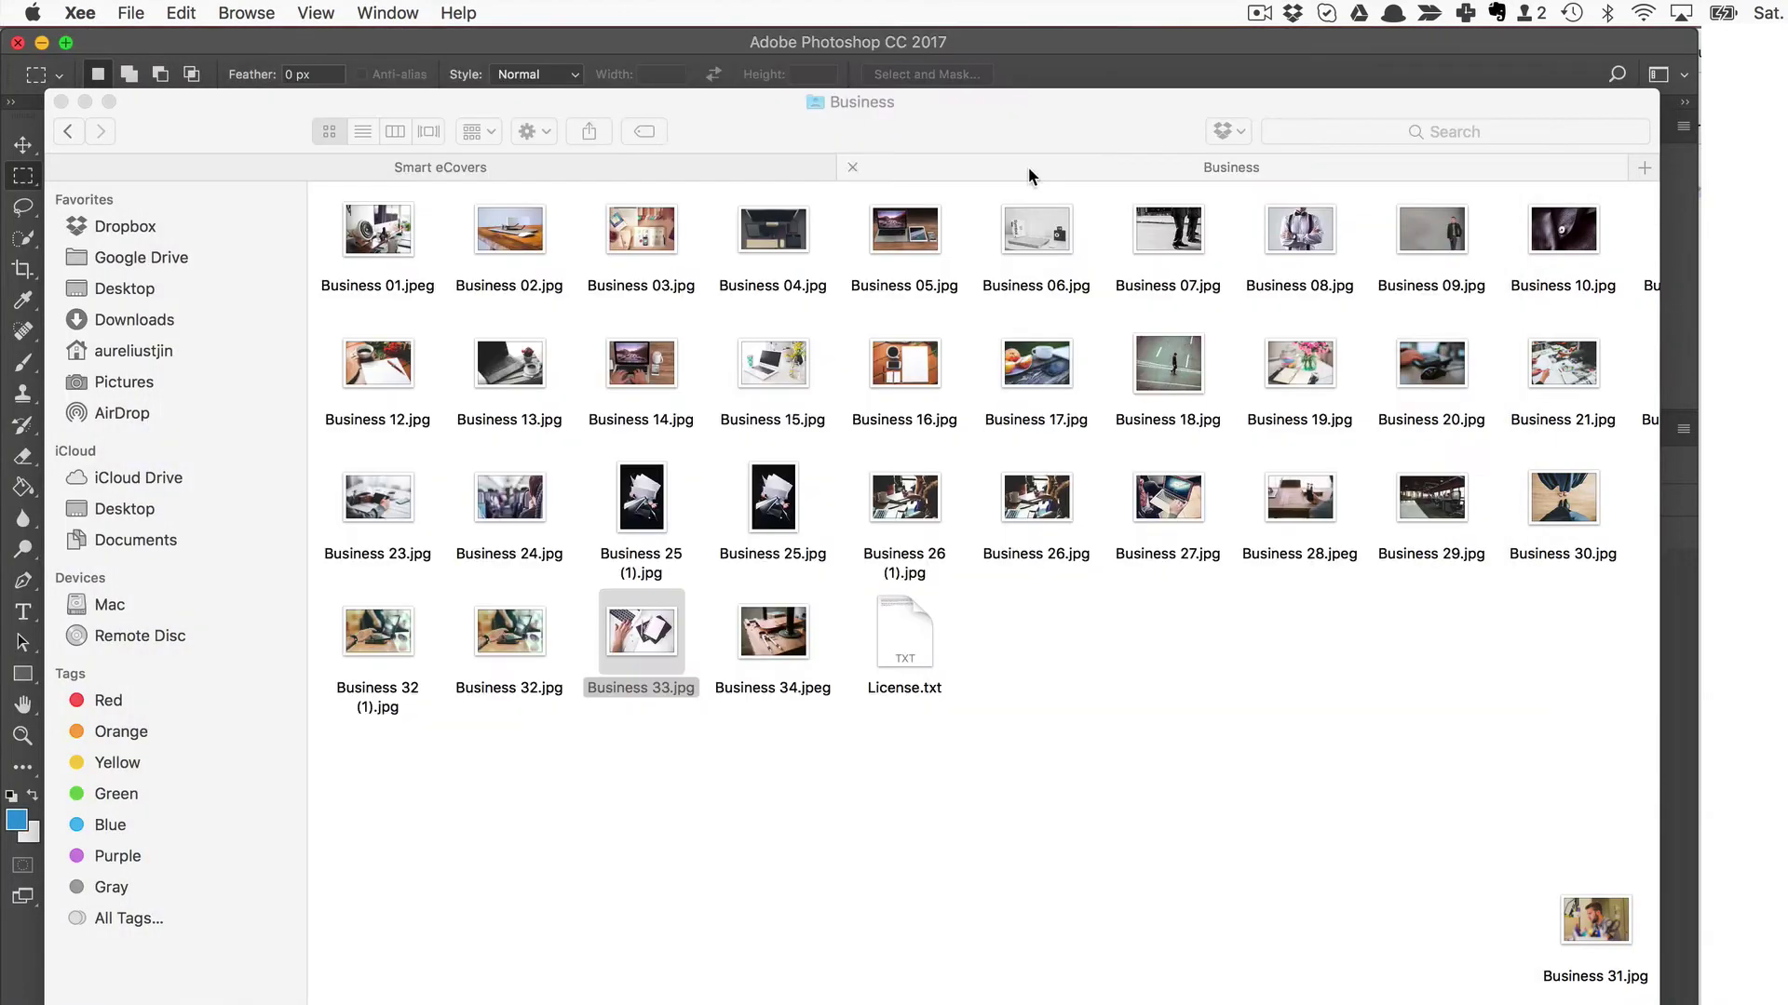
Open the Ebook.psd mockup from the Smart eCovers folder in Photoshop
left_click(727, 164)
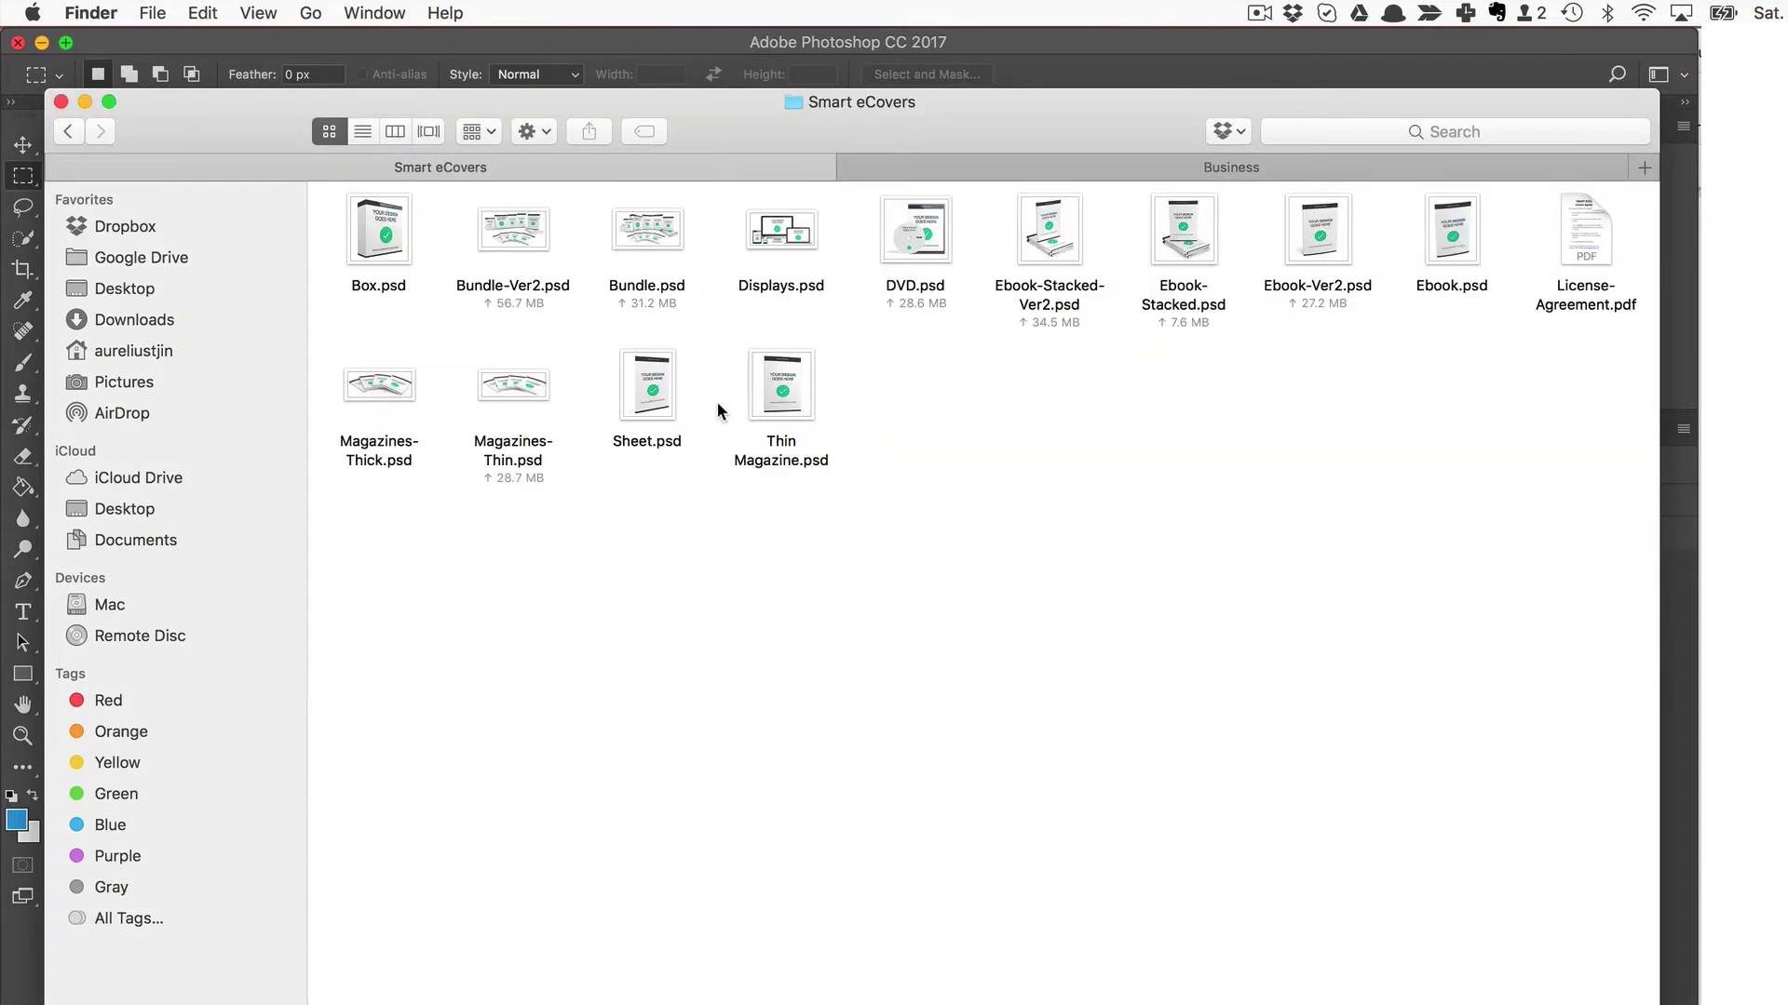
left_click(1451, 265)
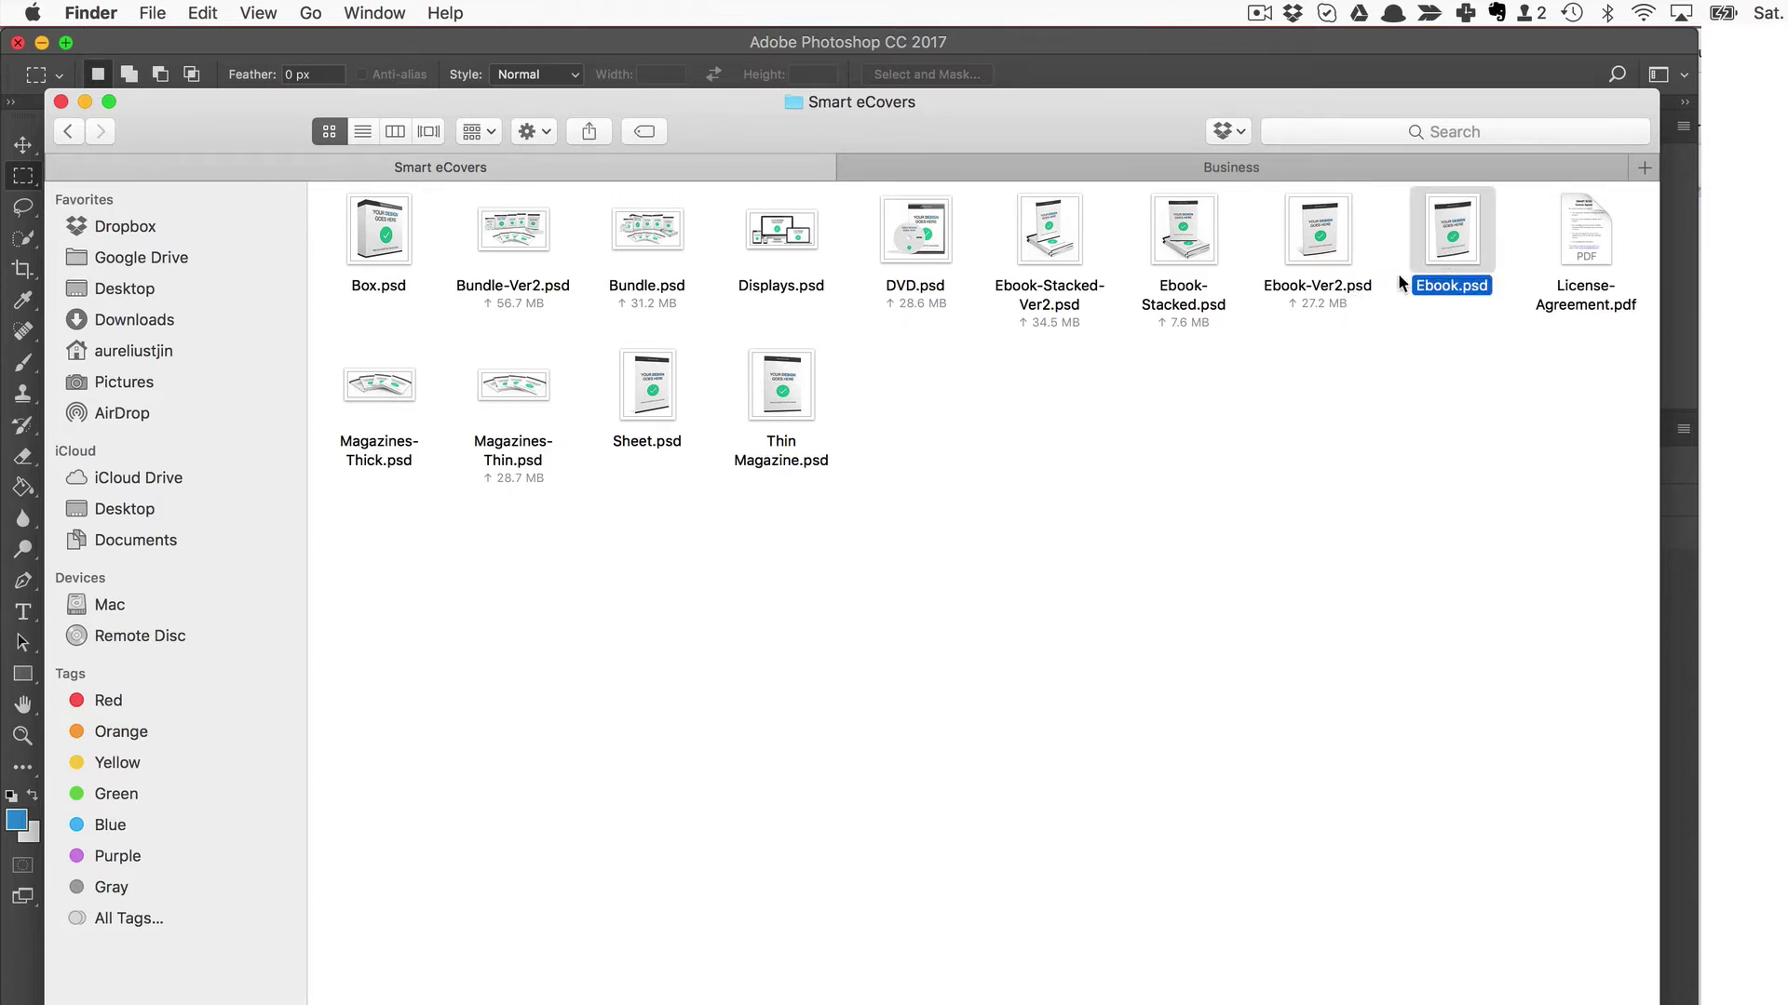
double_click(1446, 287)
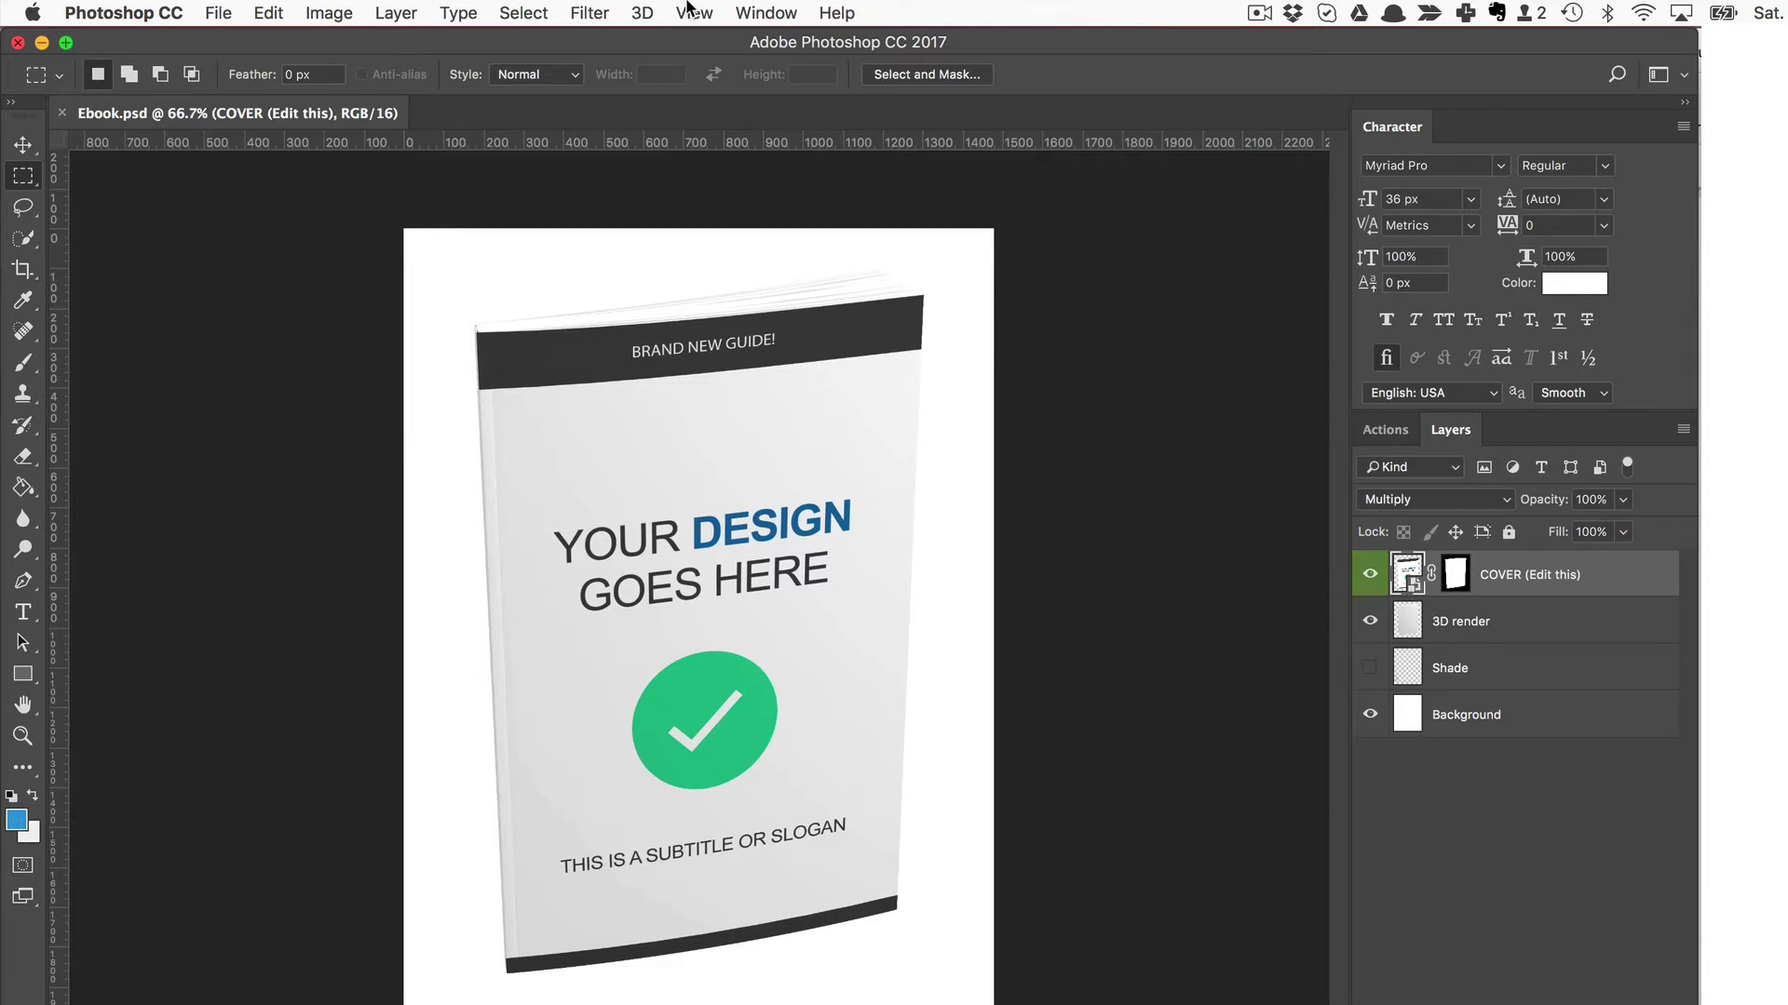
Open the contents of the COVER (Edit this) smart object for editing
left_click(754, 11)
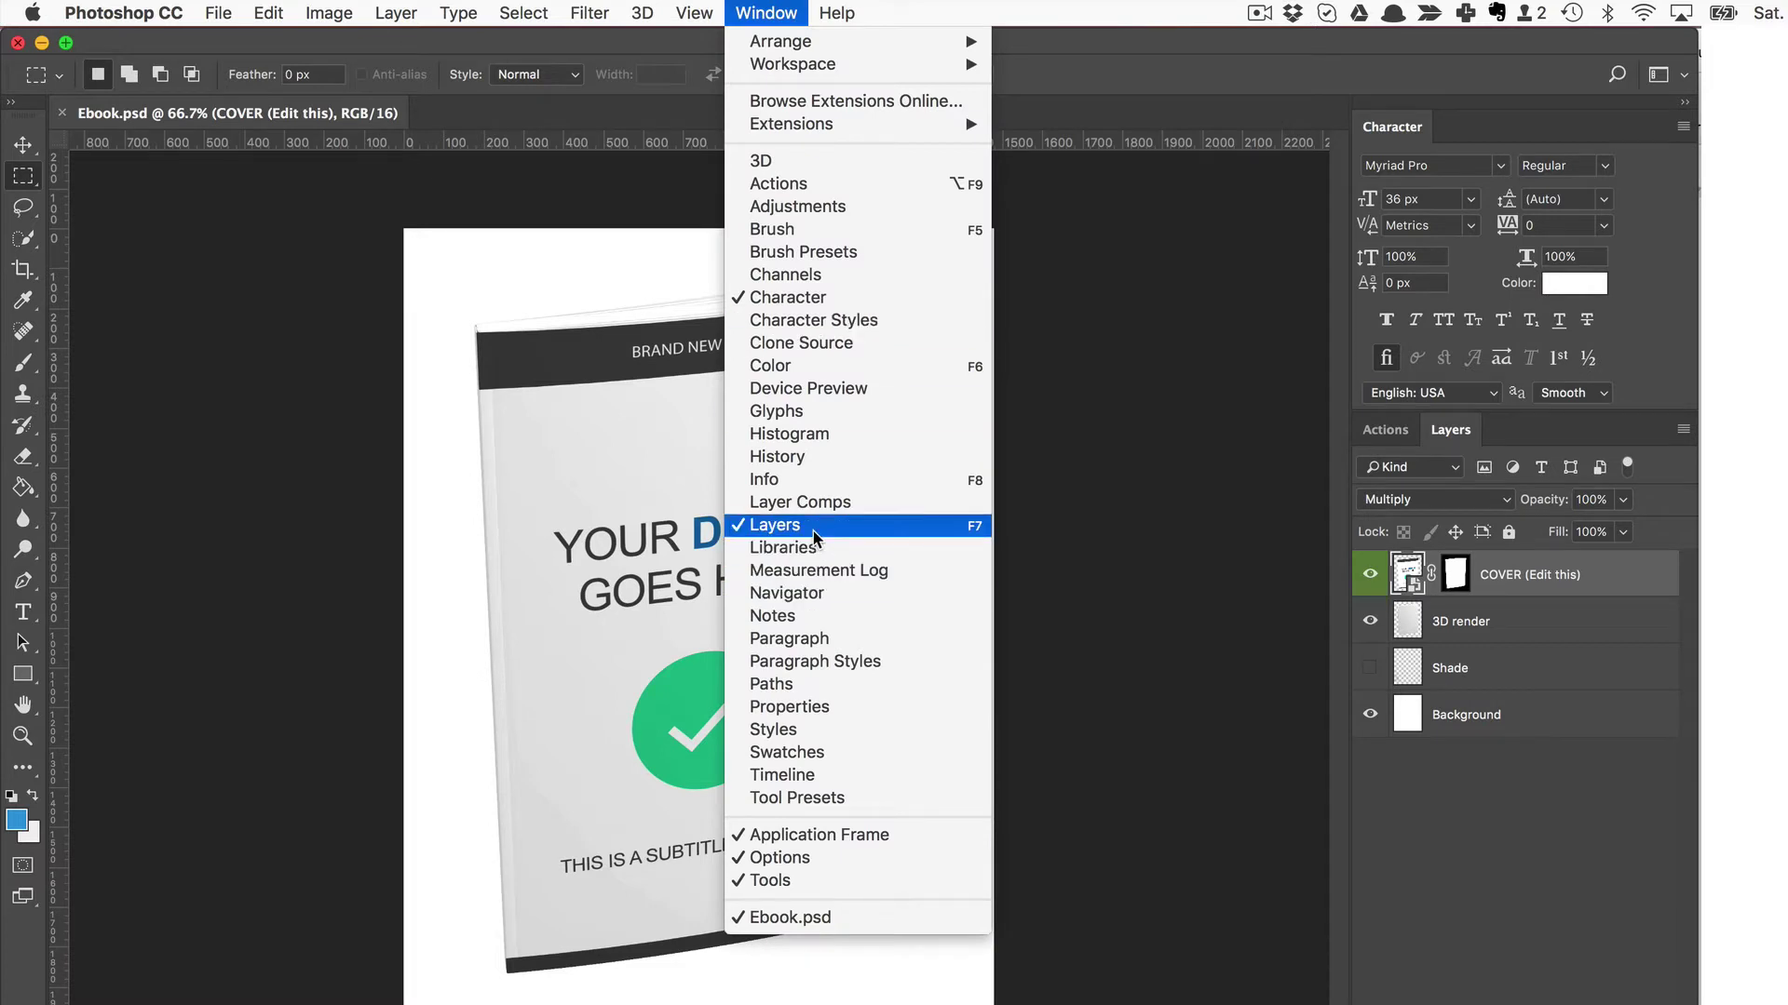
left_click(1450, 871)
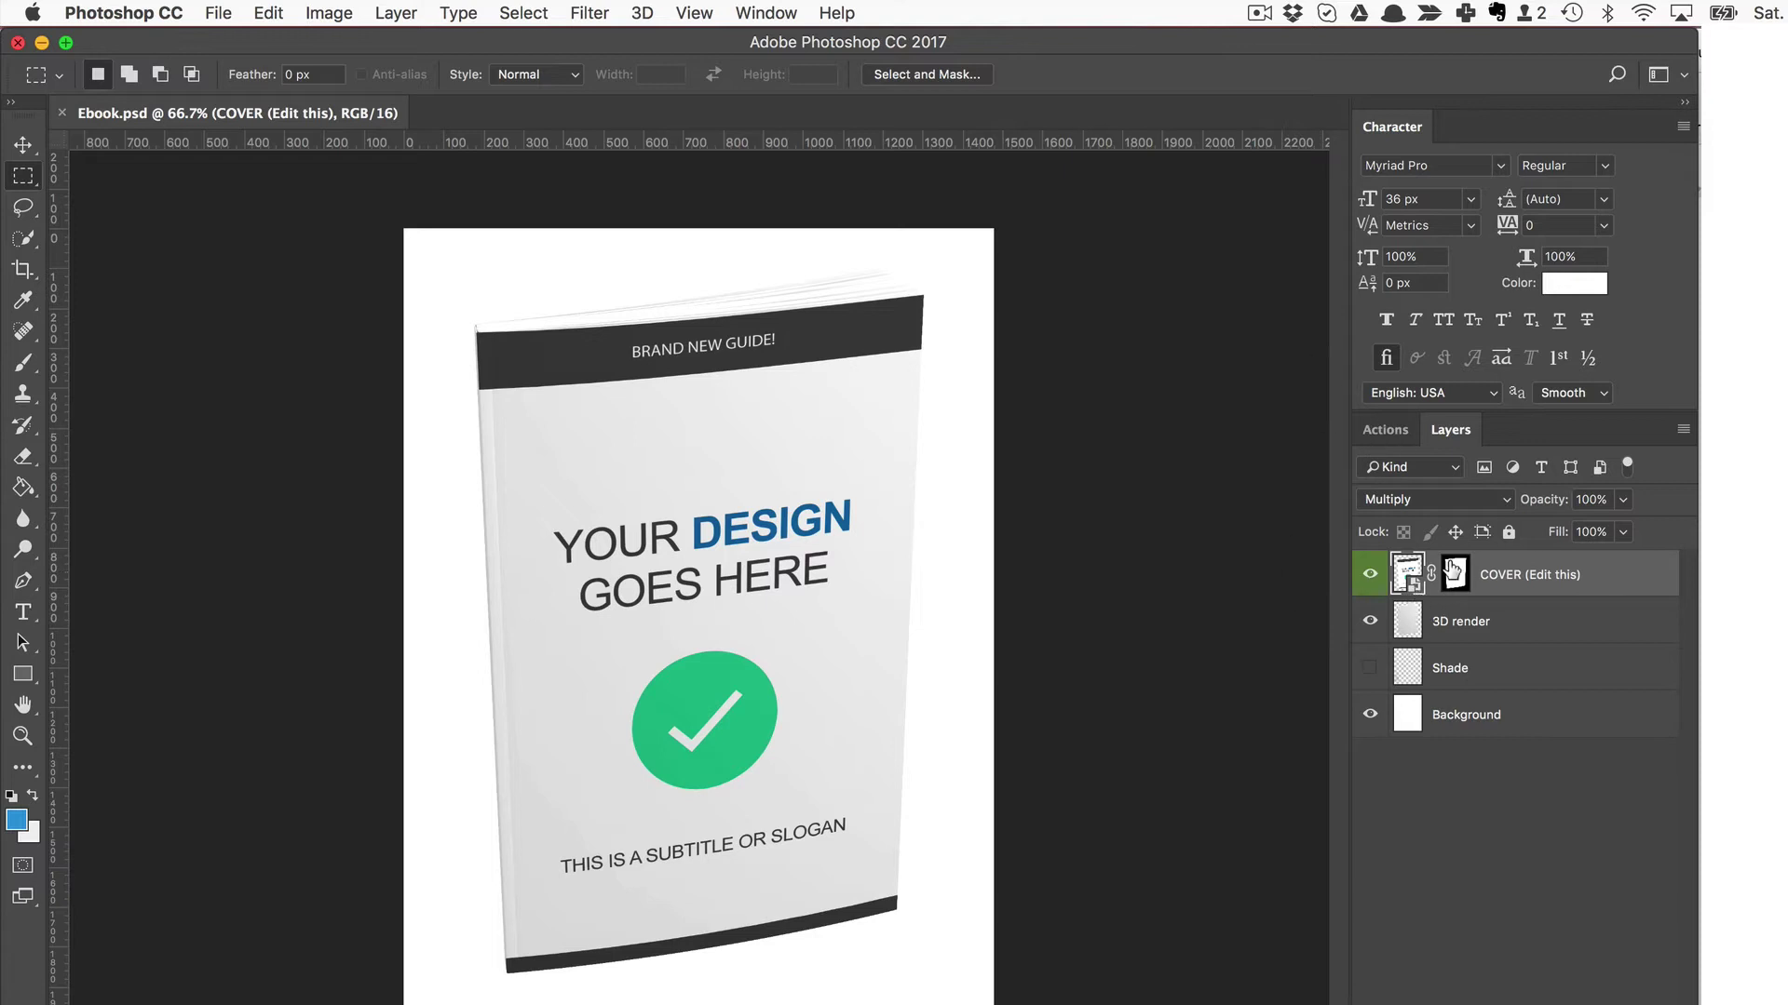
double_click(1407, 574)
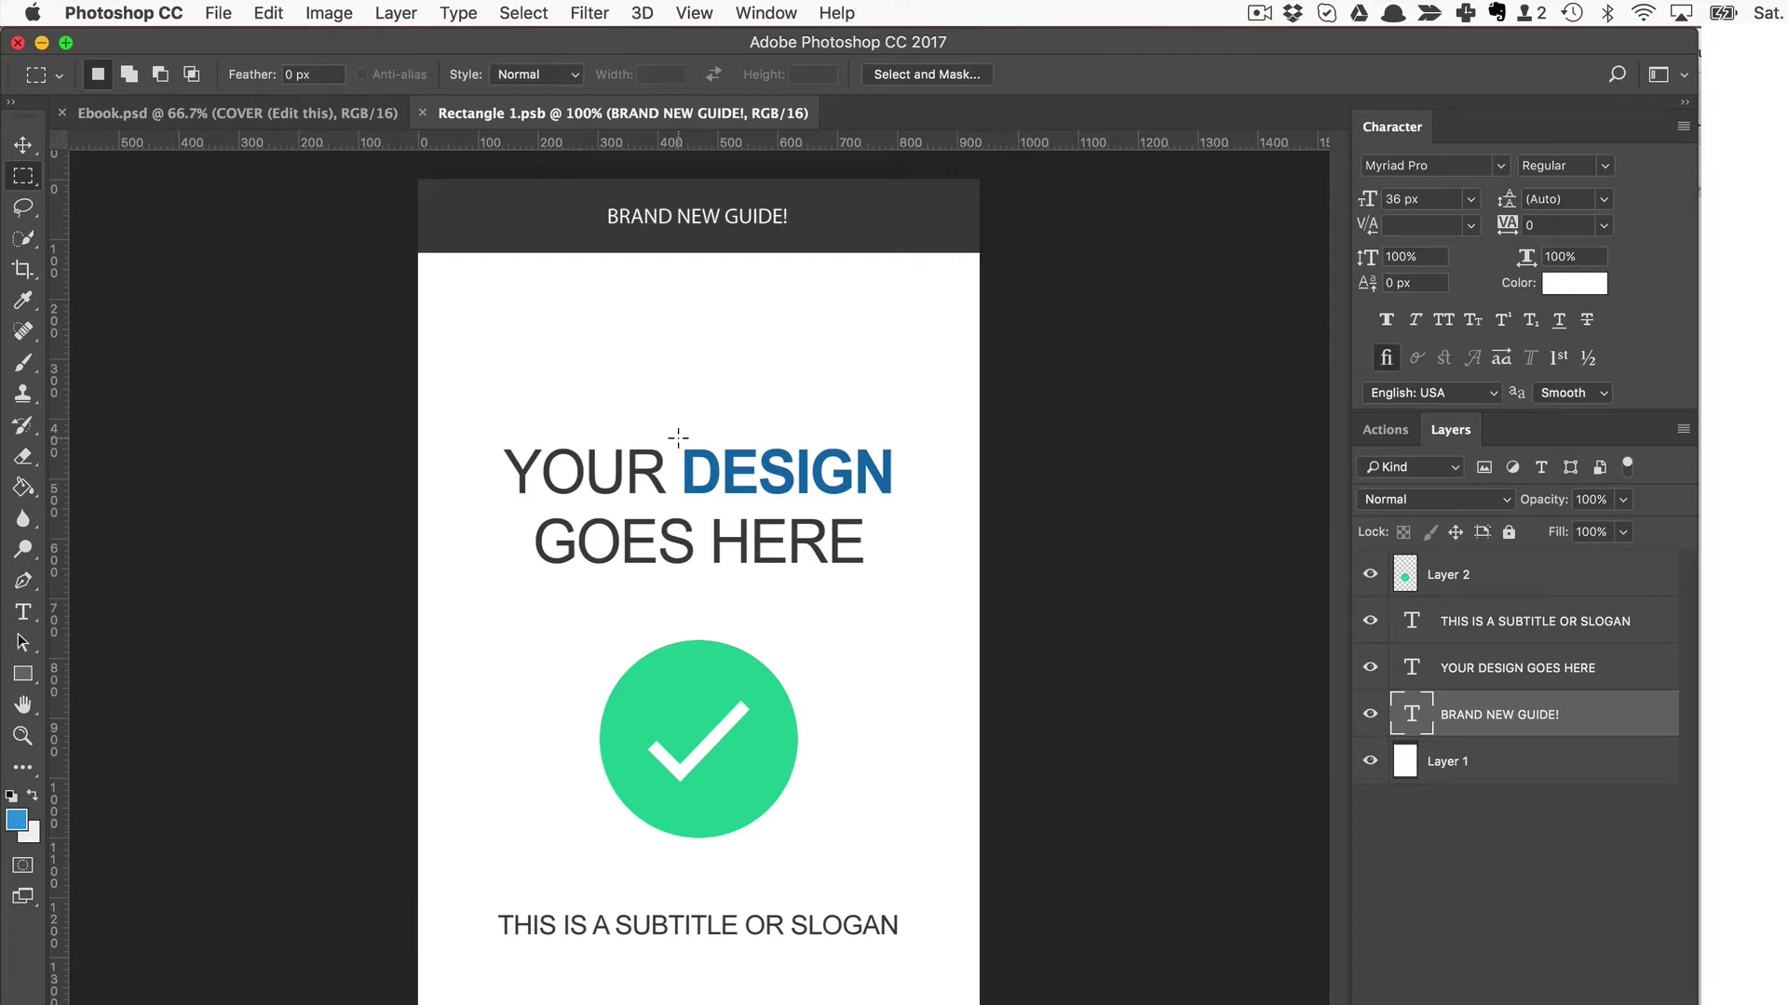
Compare the flat cover artwork with the Ebook.psd mockup and return to the Rectangle 1.psb document
key("super+s")
key("ctrl+Tab")
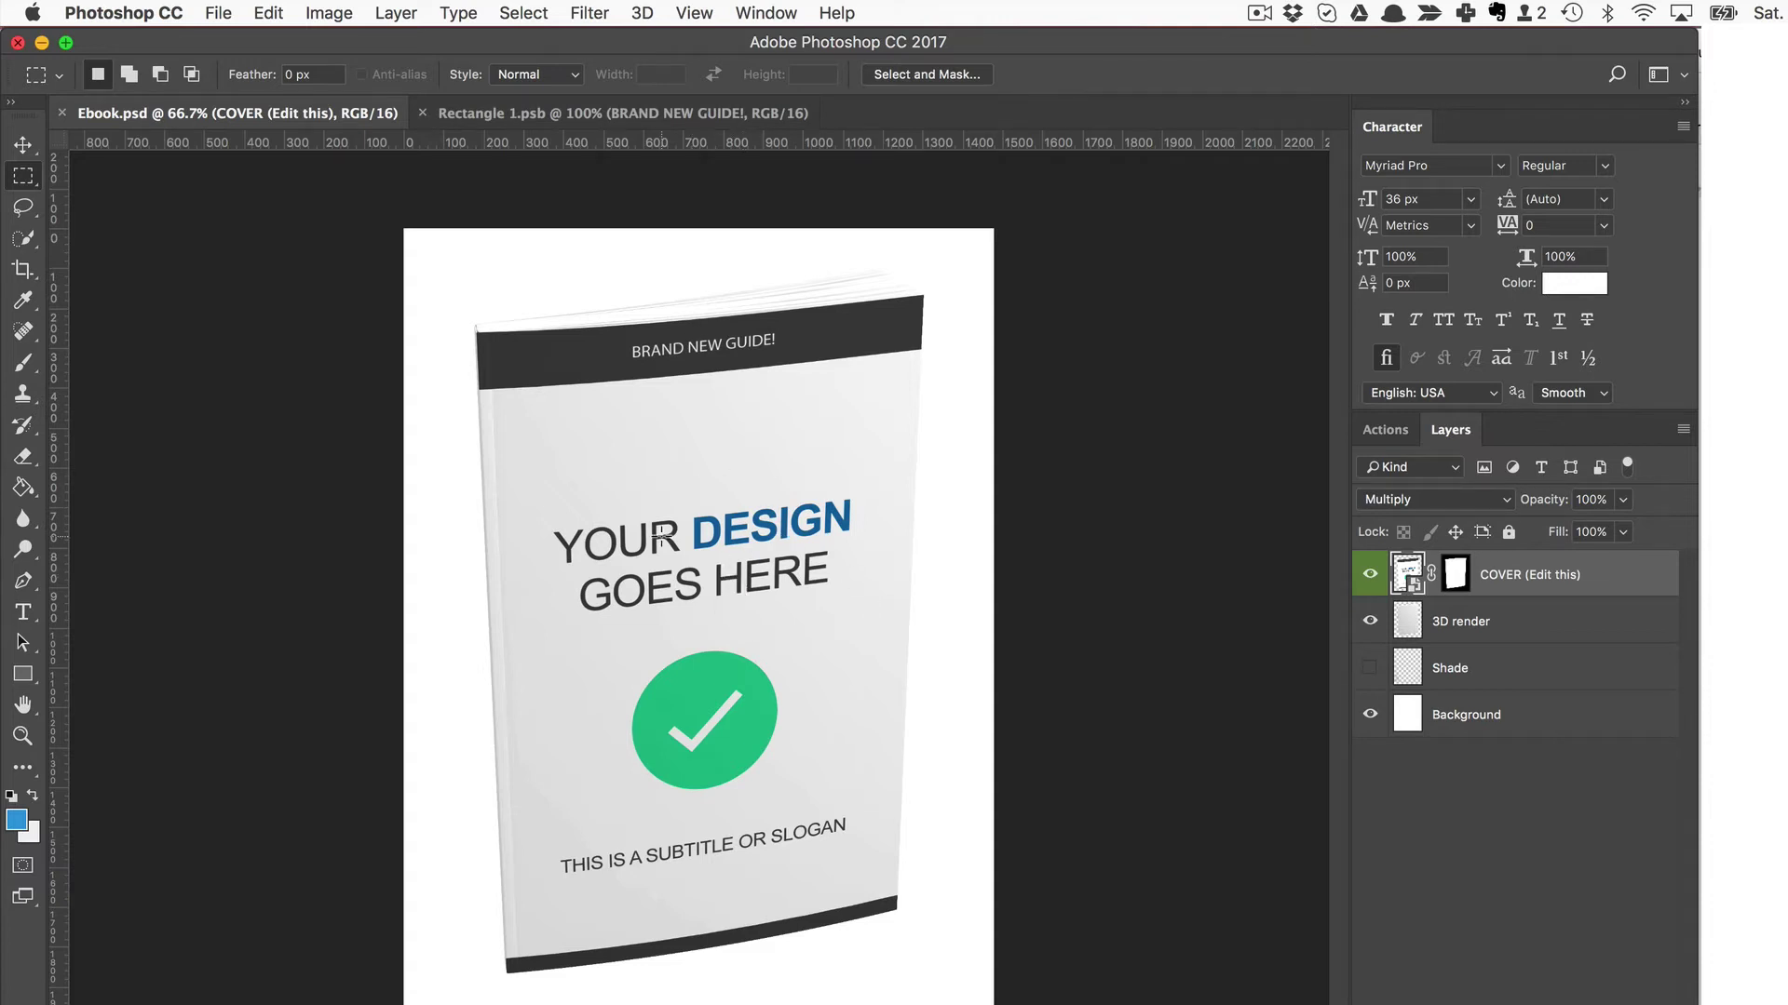
left_click(641, 120)
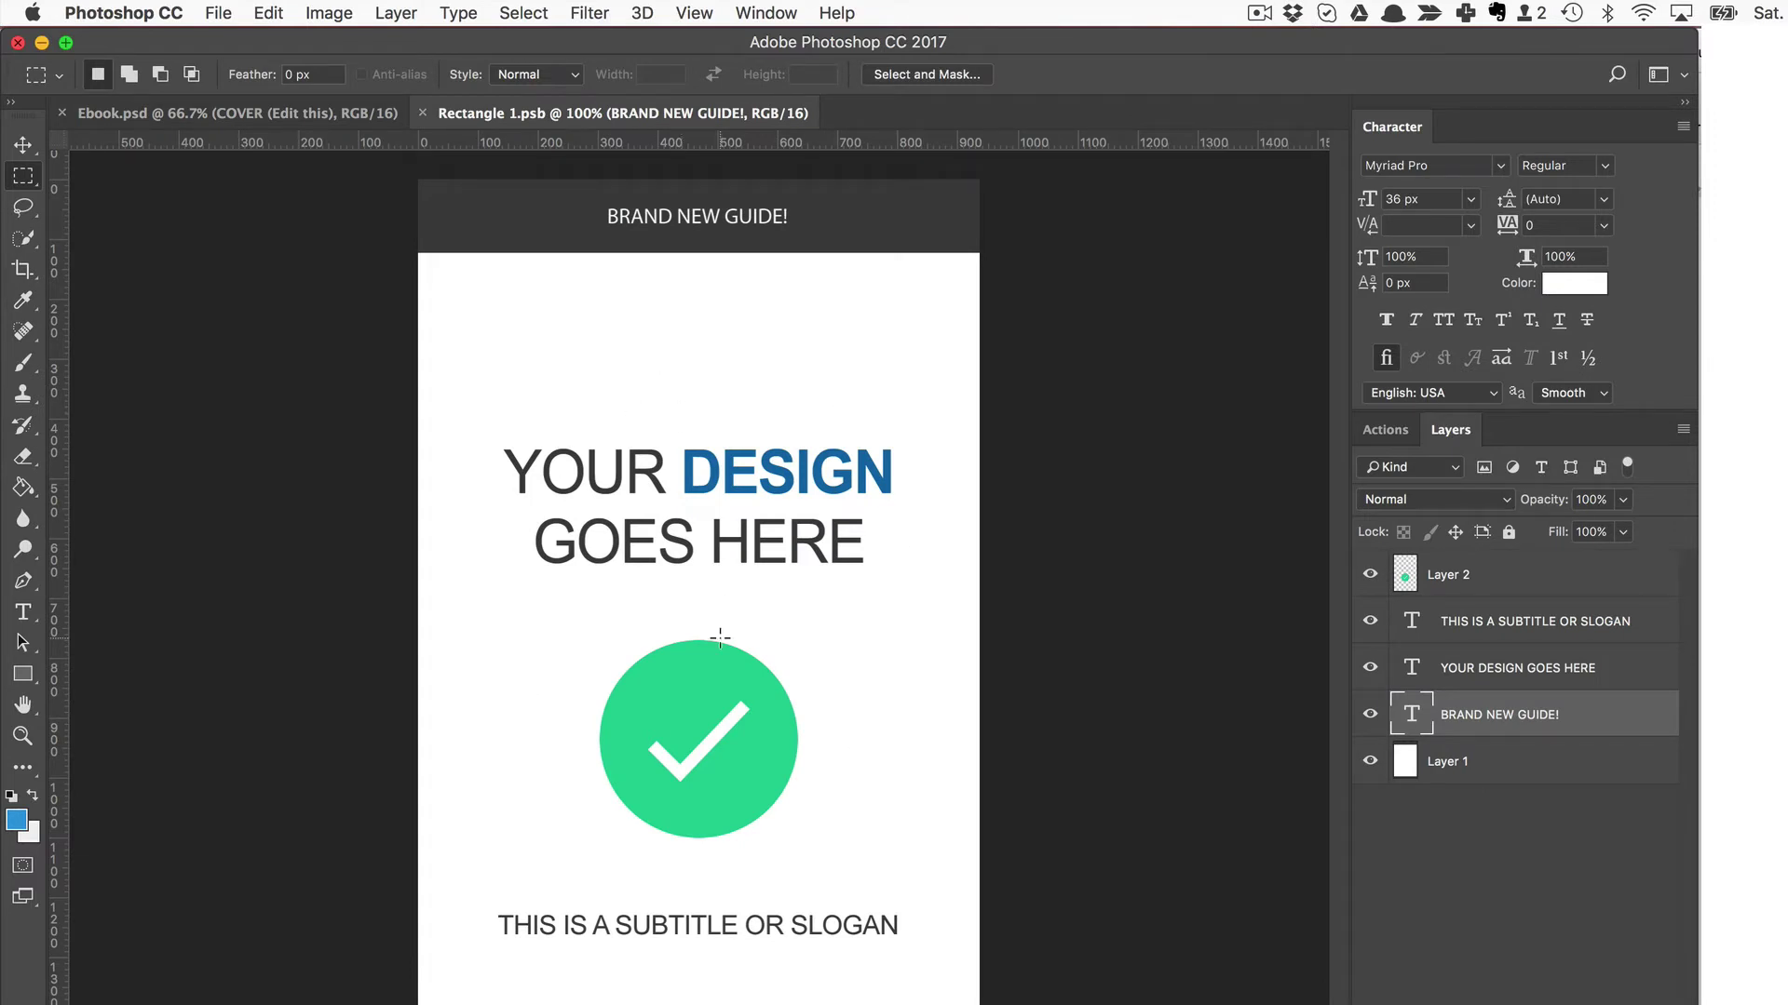
Replace the YOUR DESIGN GOES HERE title with PRODUCT on the first line and CREATION PRO on the second
left_click(23, 612)
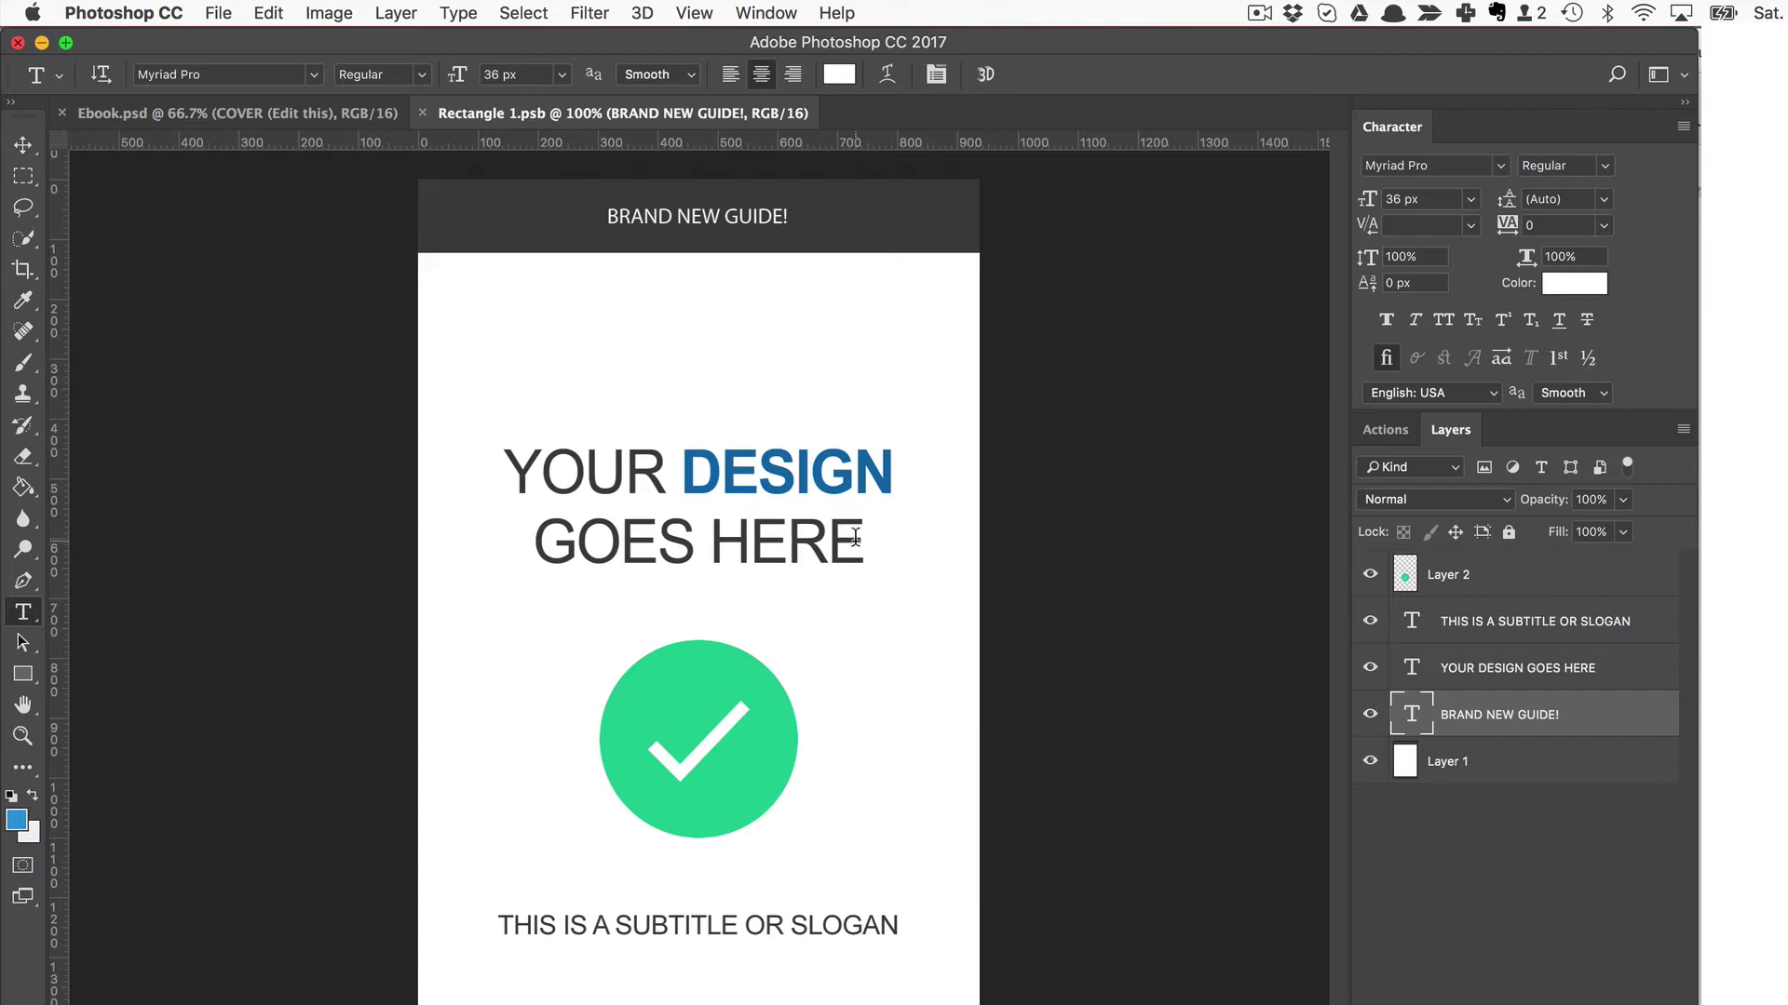
left_click_drag(861, 547, 386, 459)
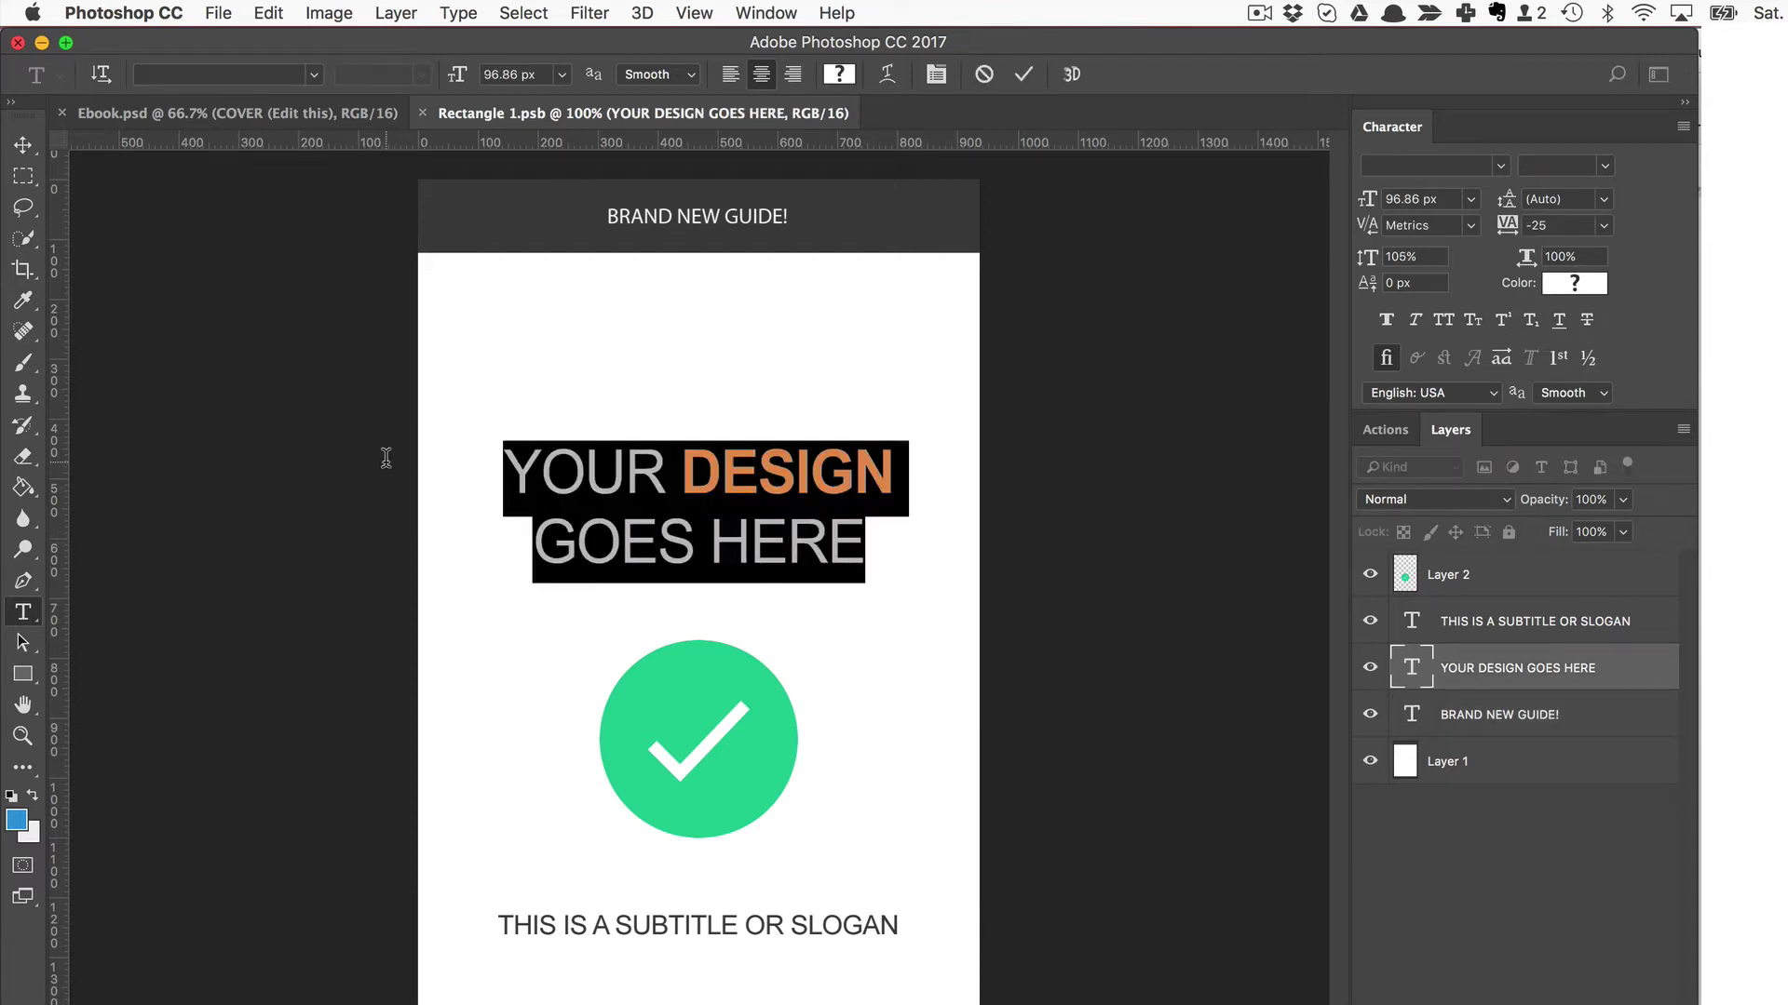
type("PEOSUCR")
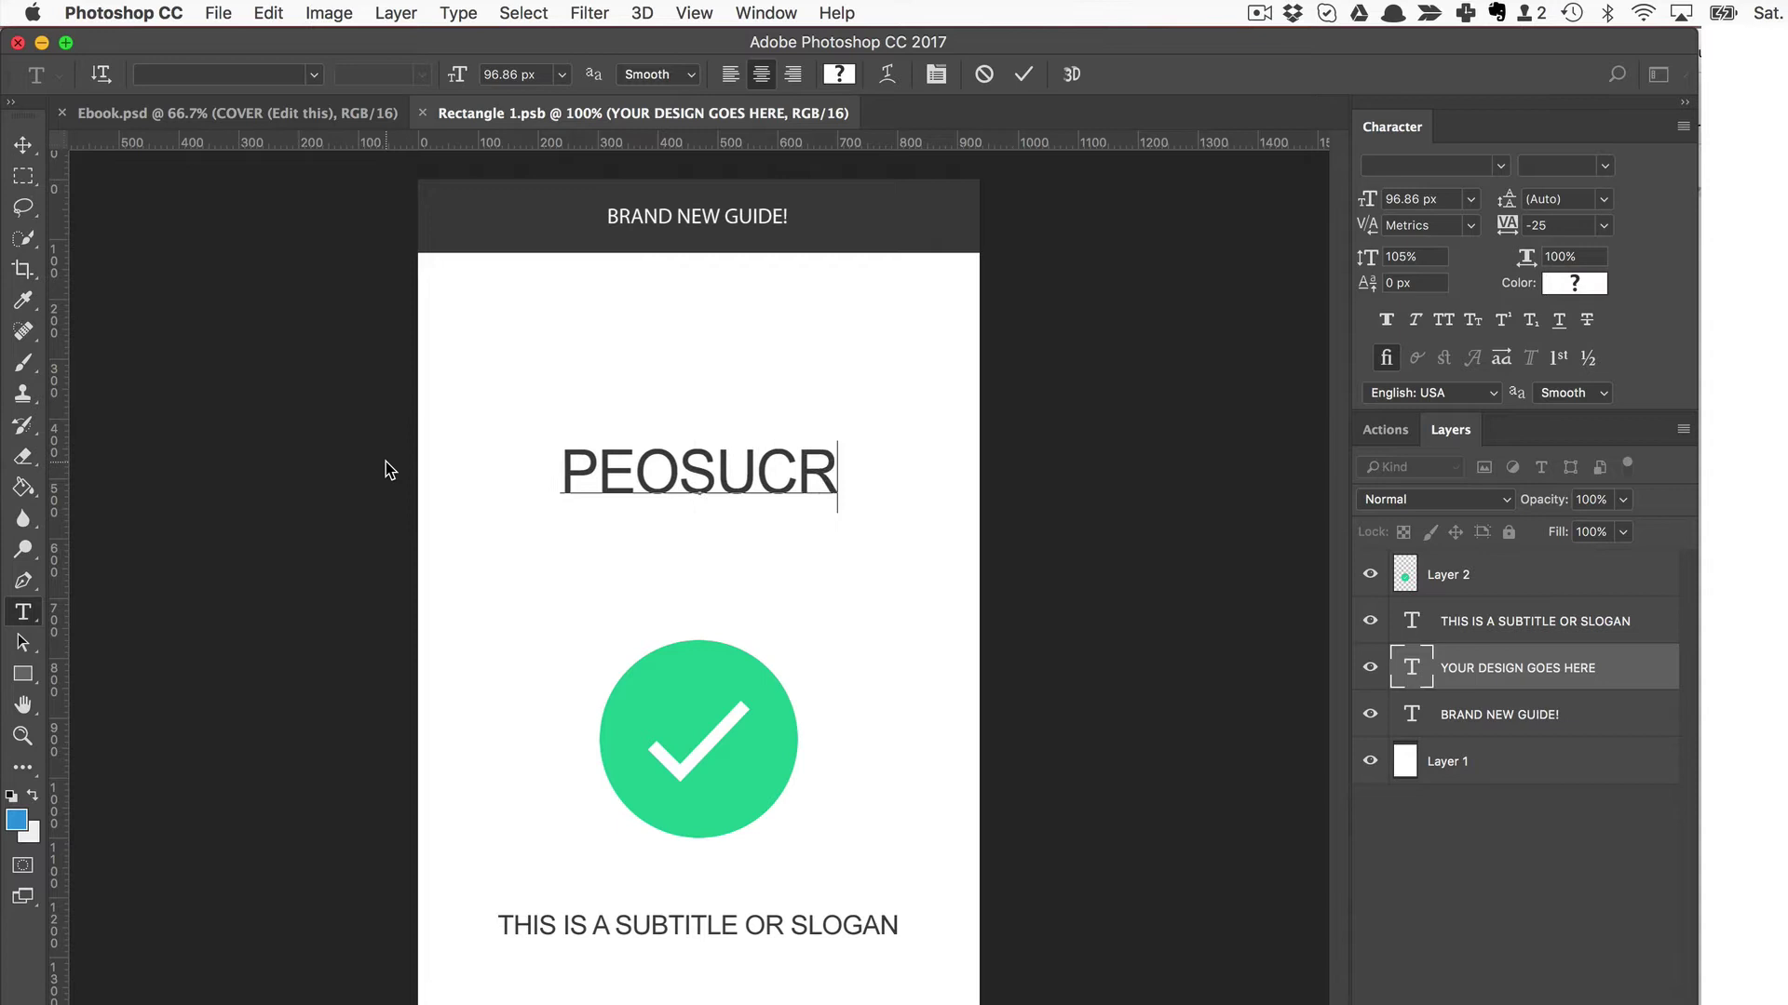
key("BackSpace")
key("BackSpace")
key("BackSpace")
key("BackSpace")
key("BackSpace")
key("BackSpace")
type("RODUCT")
key("Return")
type("CREATION PRO")
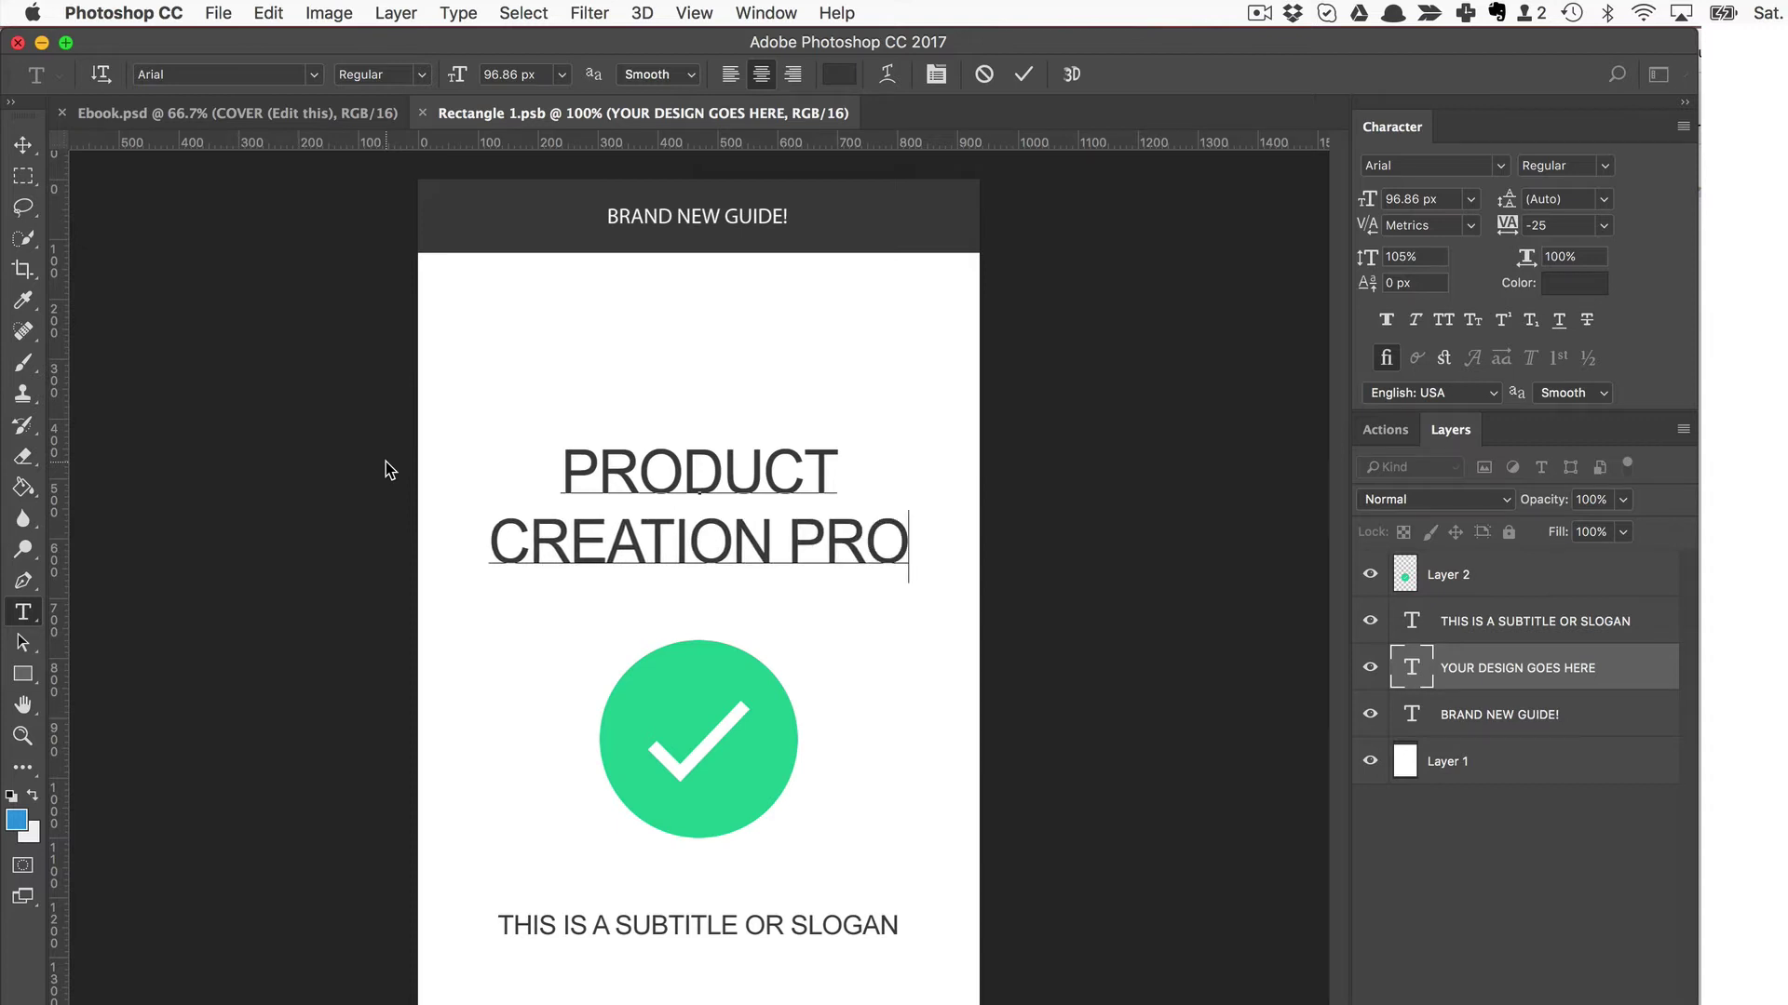
Move the title slightly higher on the cover and hide the green checkmark layer, Layer 2
left_click(25, 149)
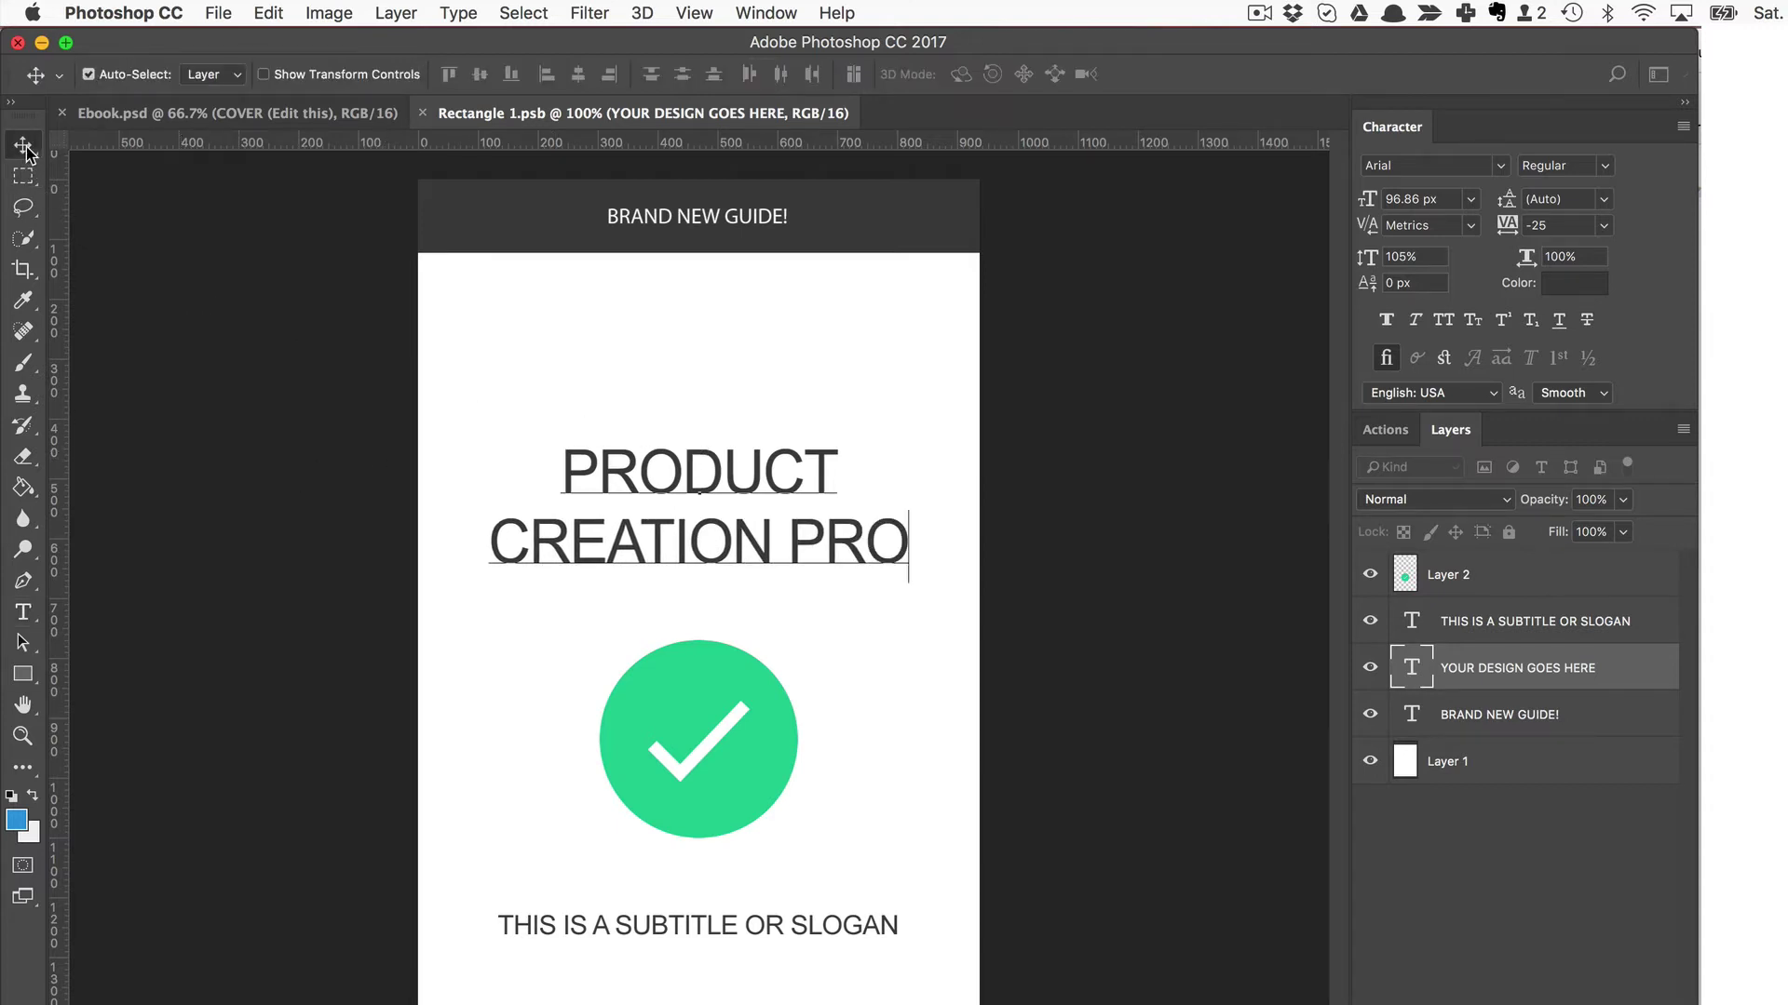
left_click_drag(845, 546, 843, 503)
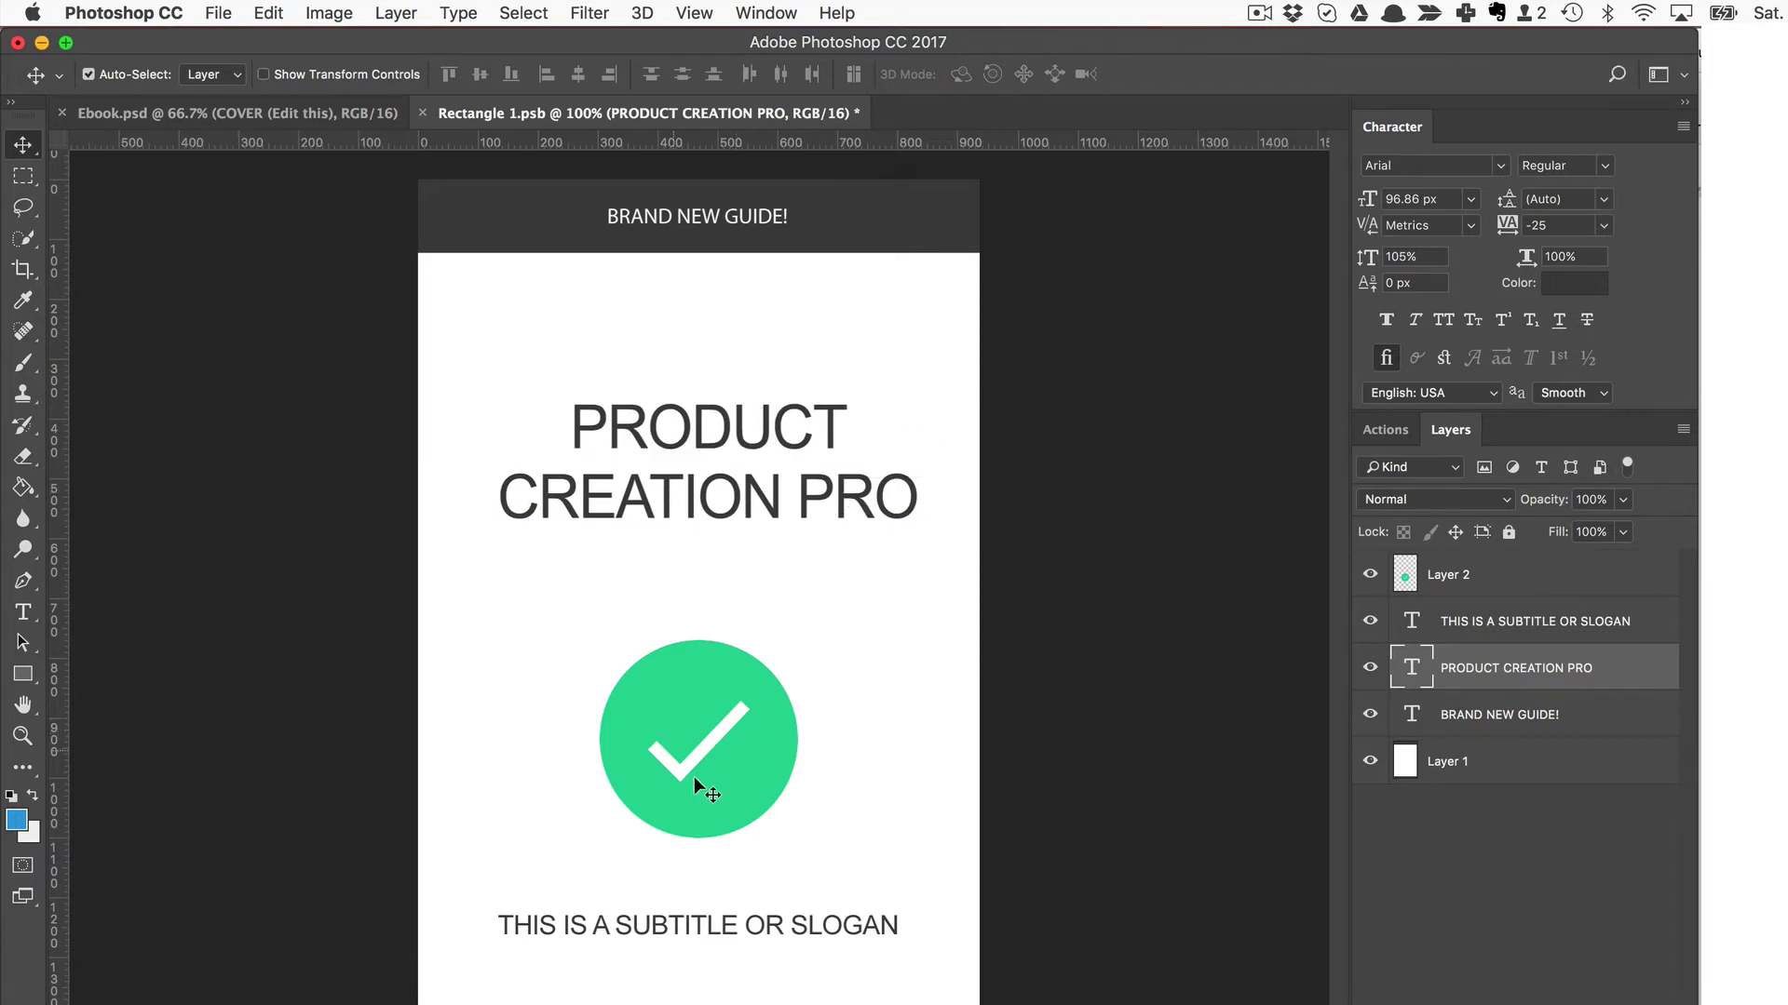
left_click(714, 756)
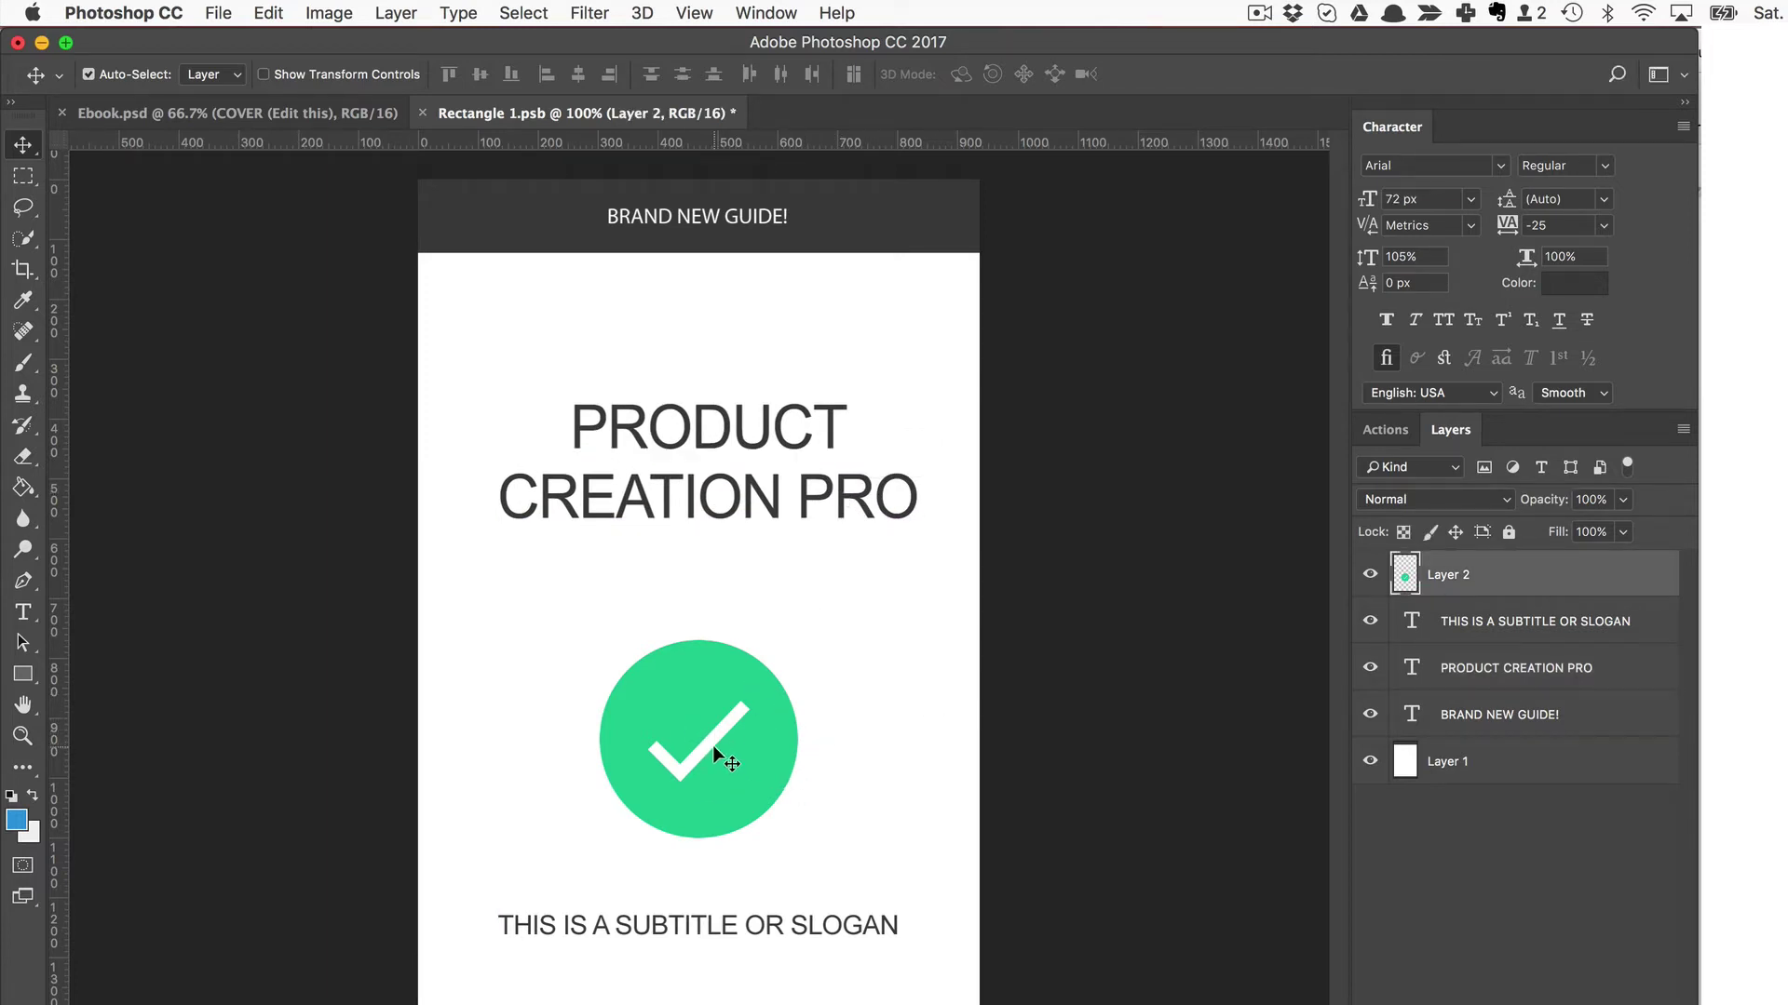
left_click(1370, 576)
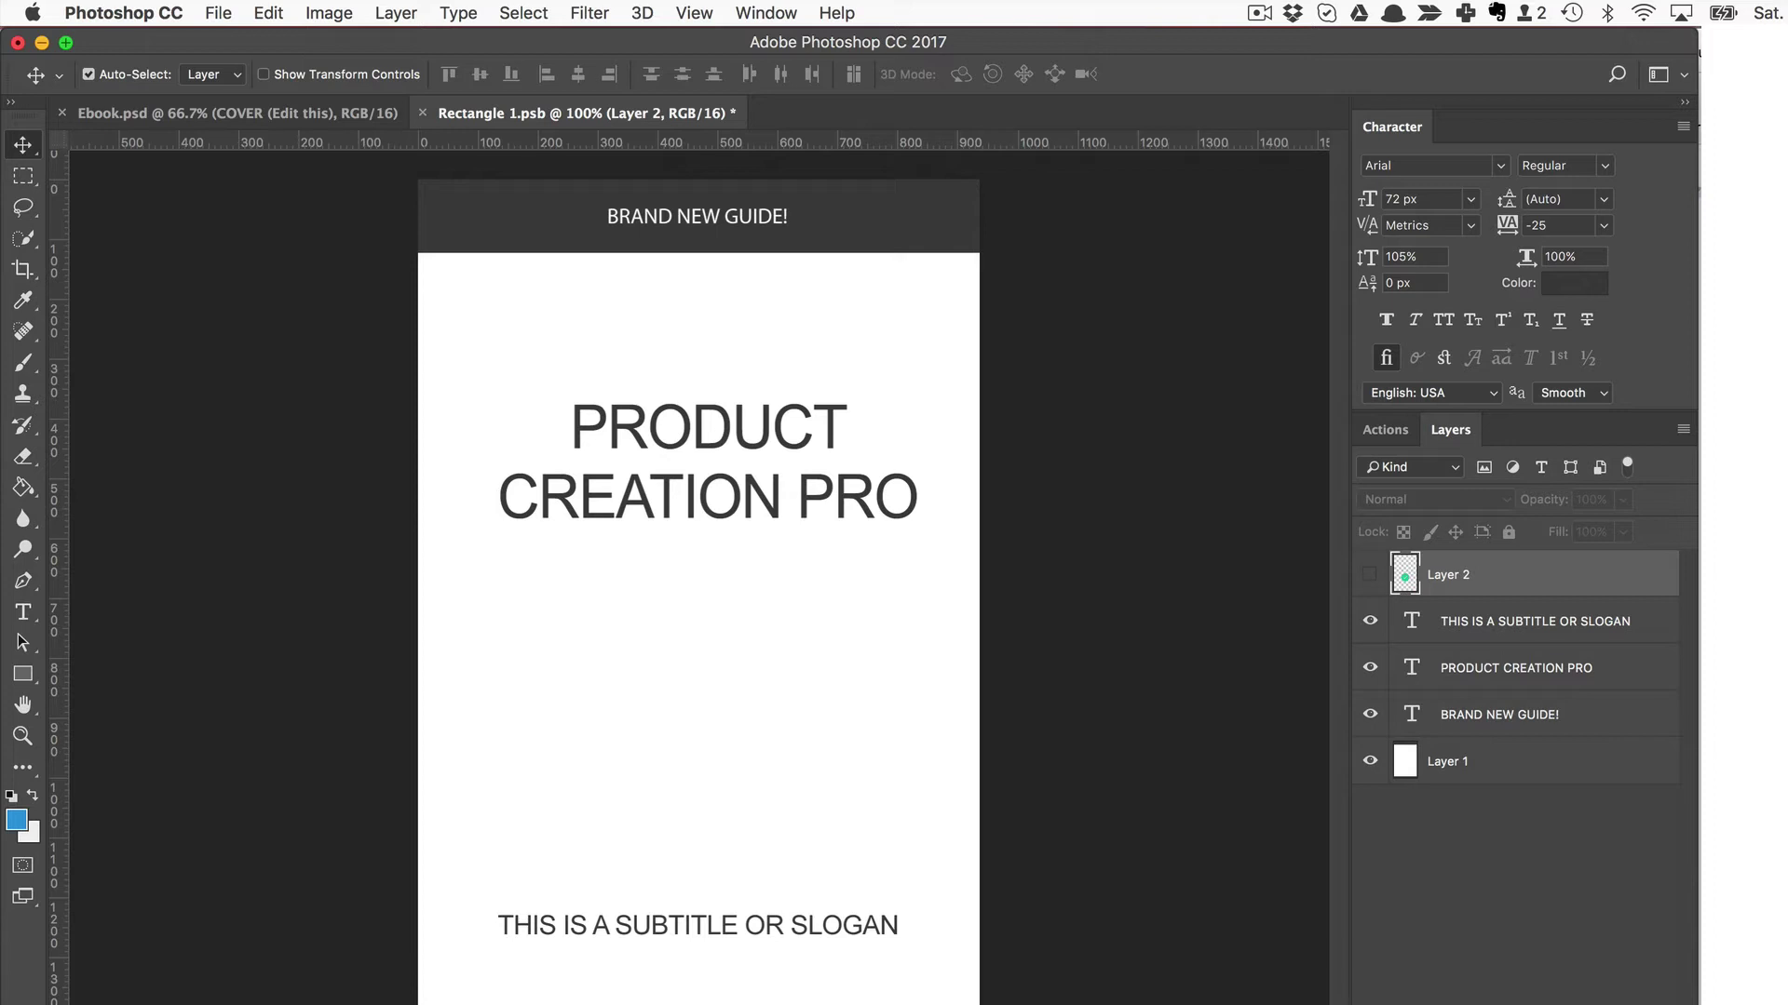
Place Business 33.jpg from the Finder's Business folder into the cover document in Photoshop
key("super+Tab")
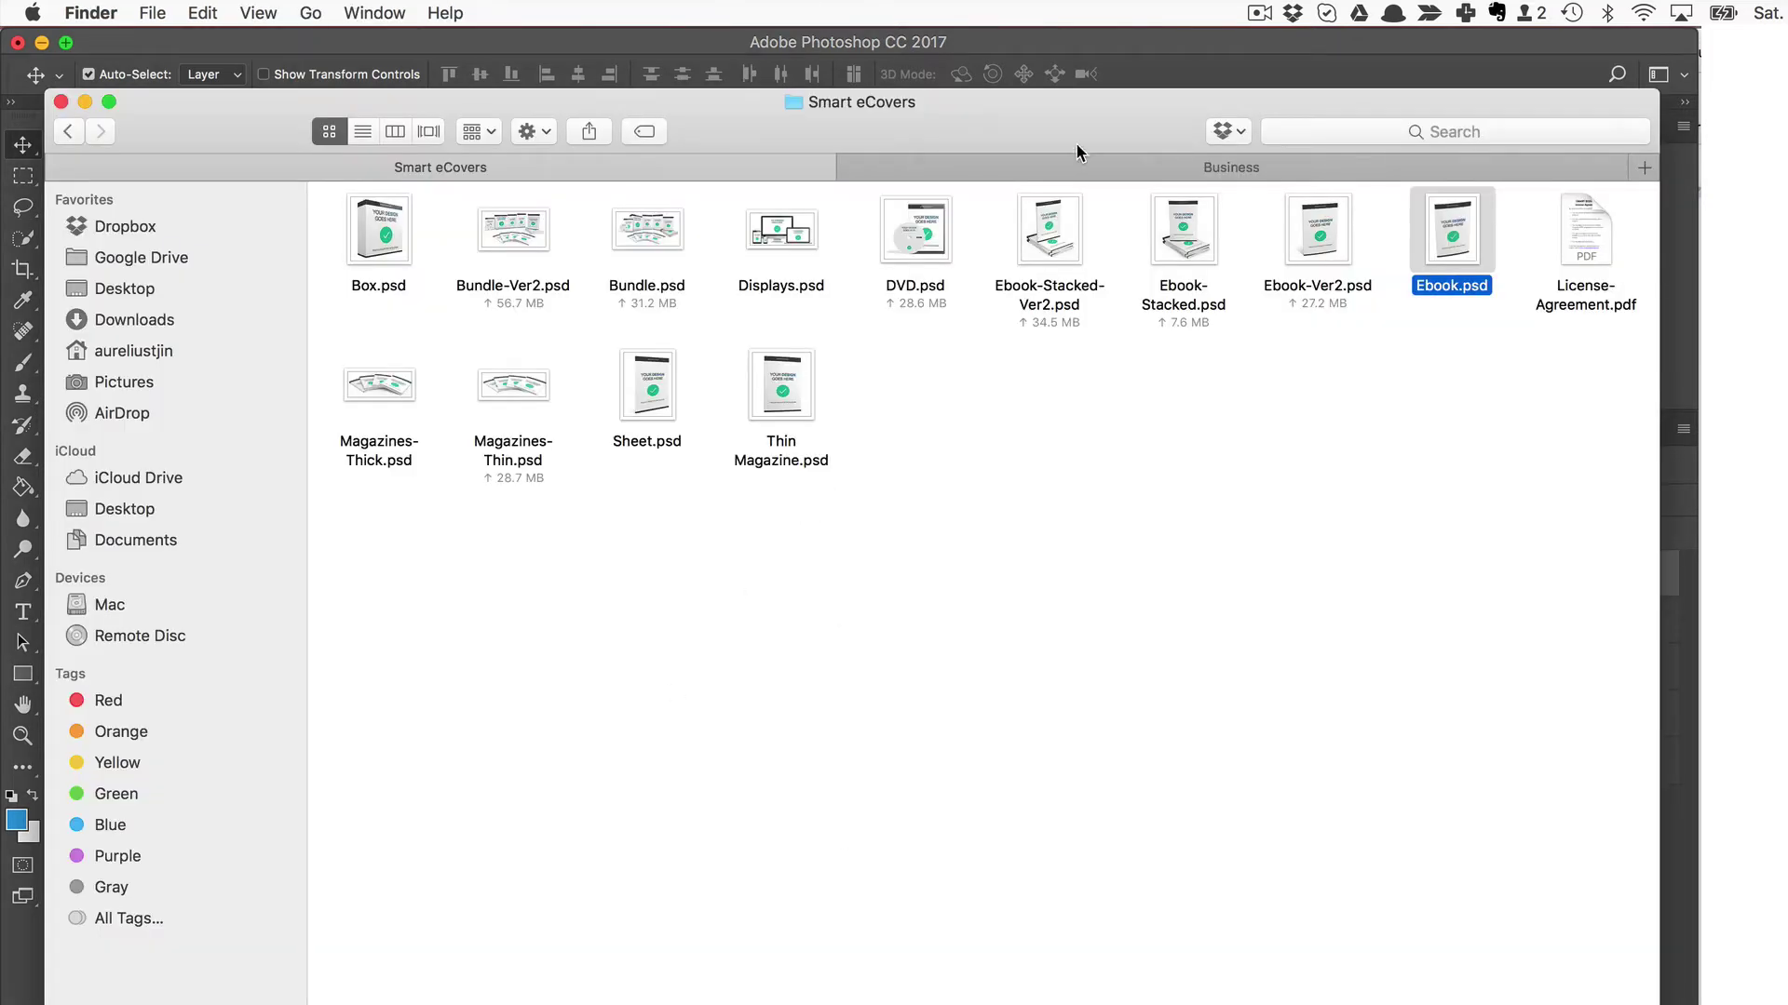
left_click(1110, 163)
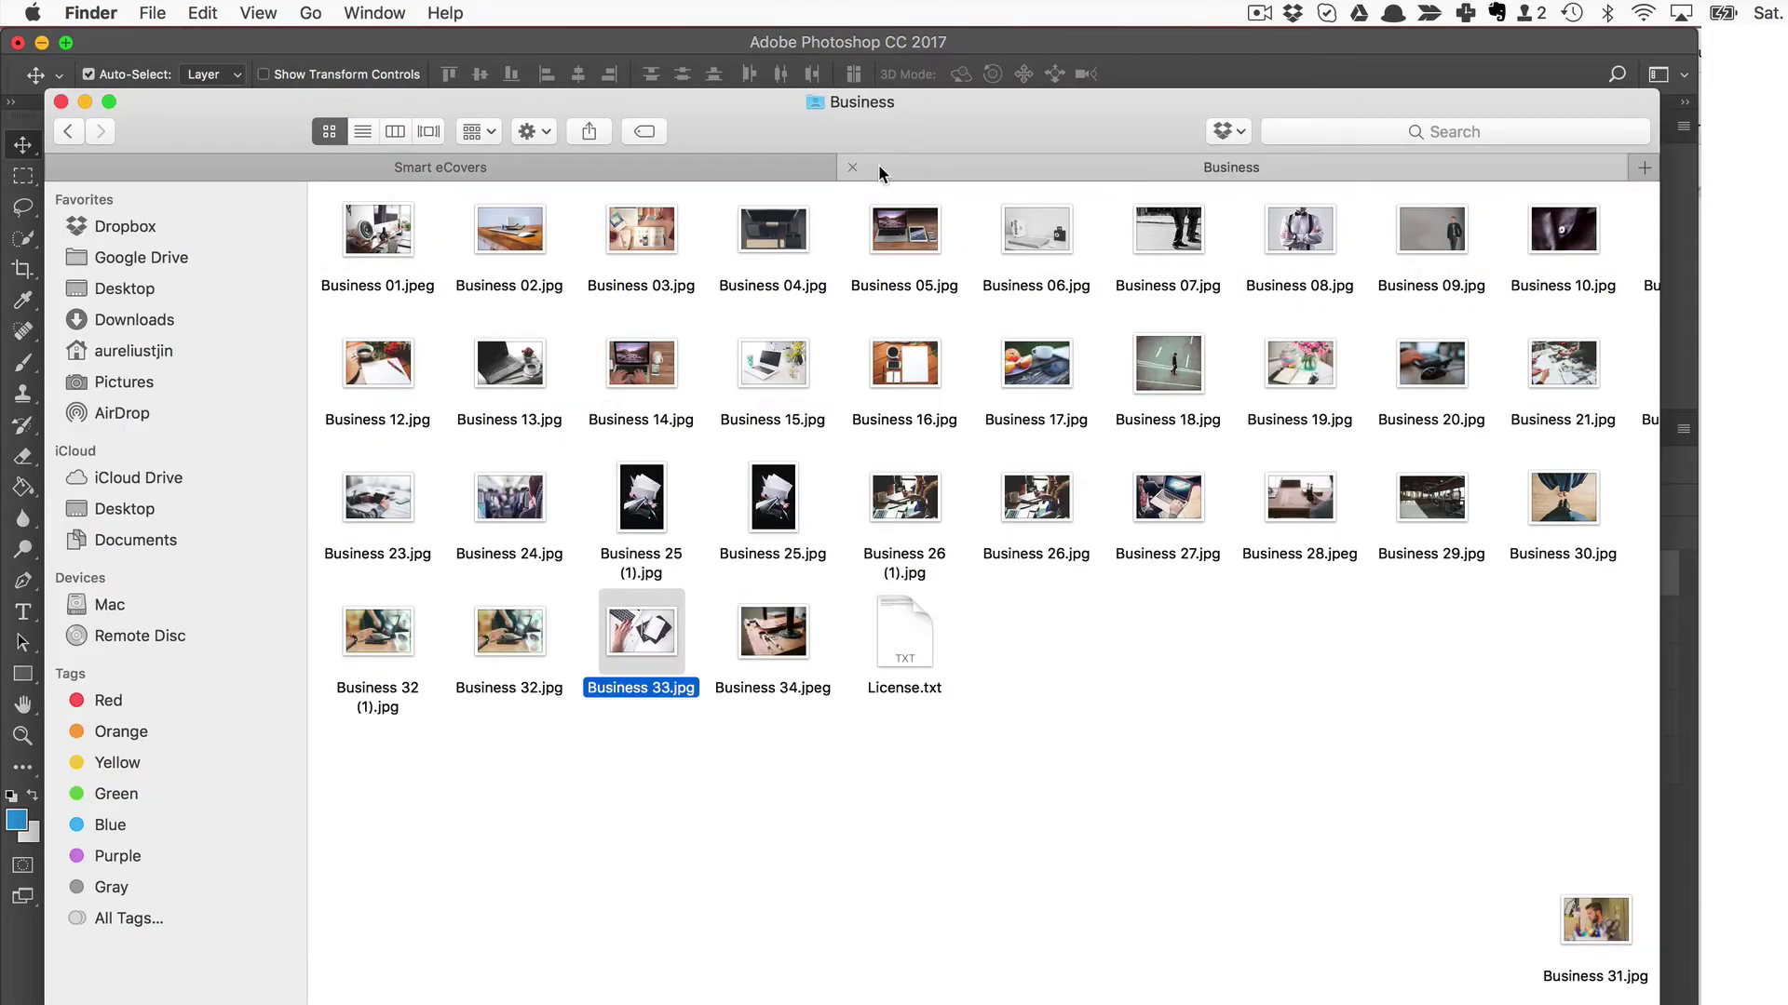
left_click_drag(835, 127, 1486, 169)
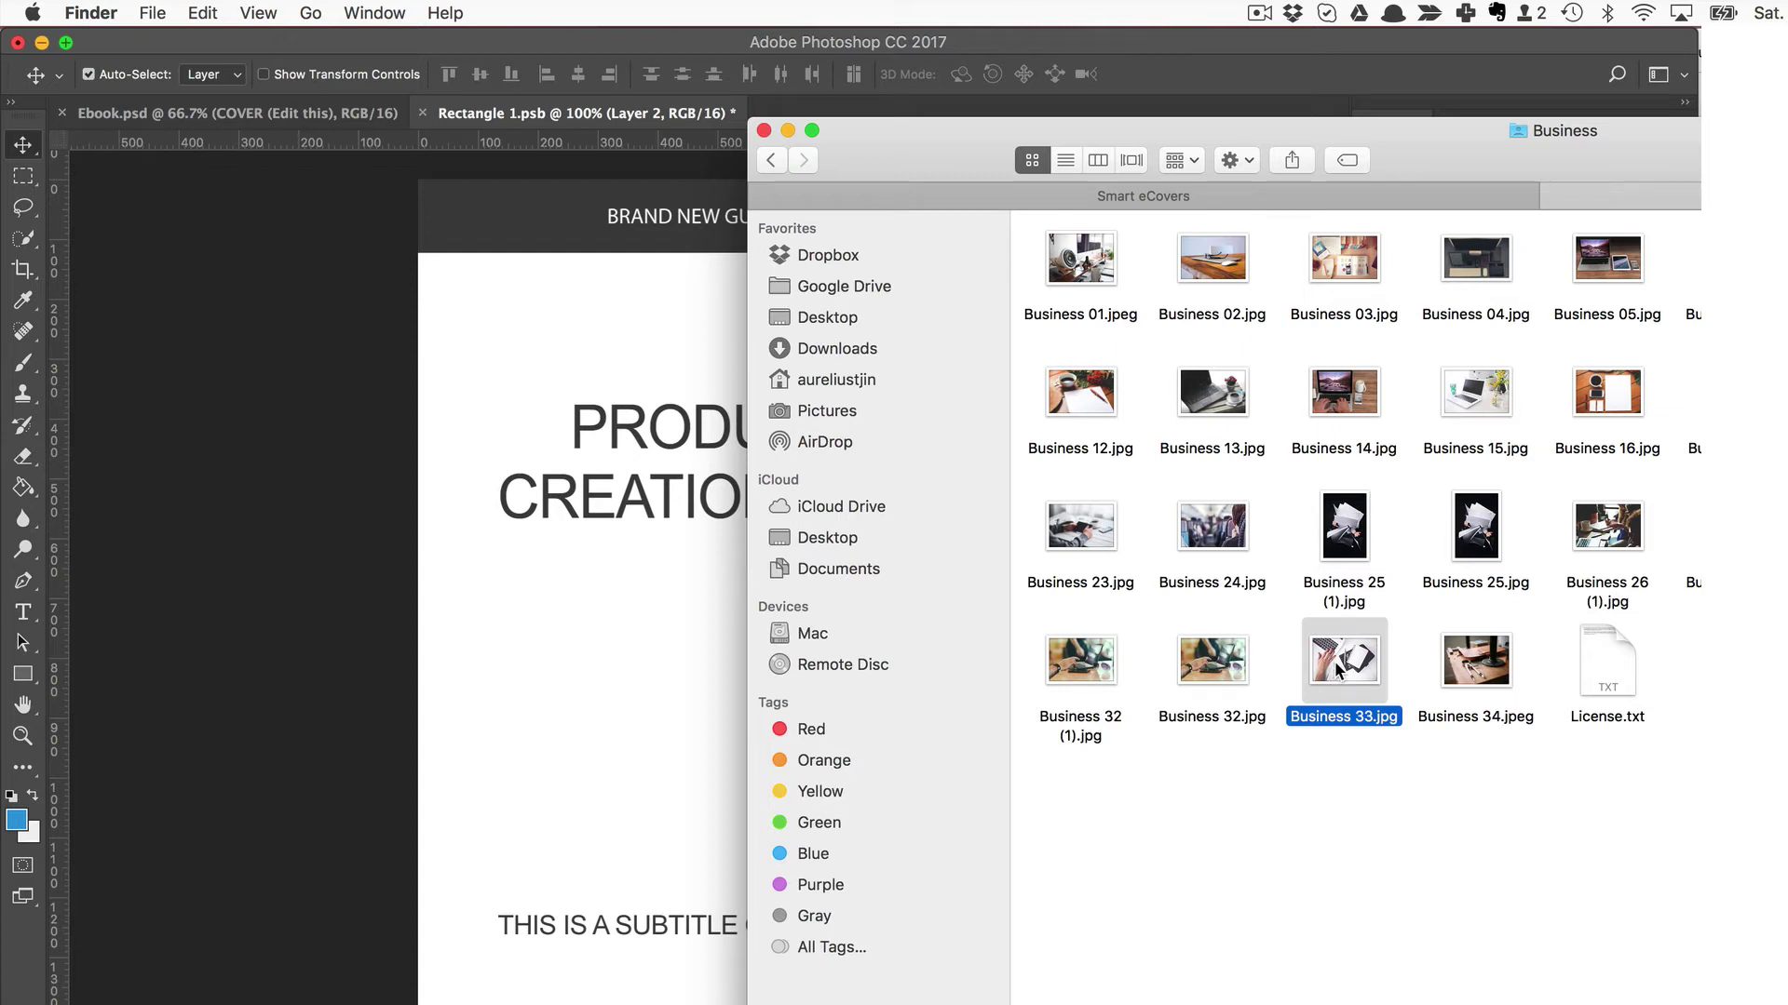
left_click_drag(1337, 668, 1333, 665)
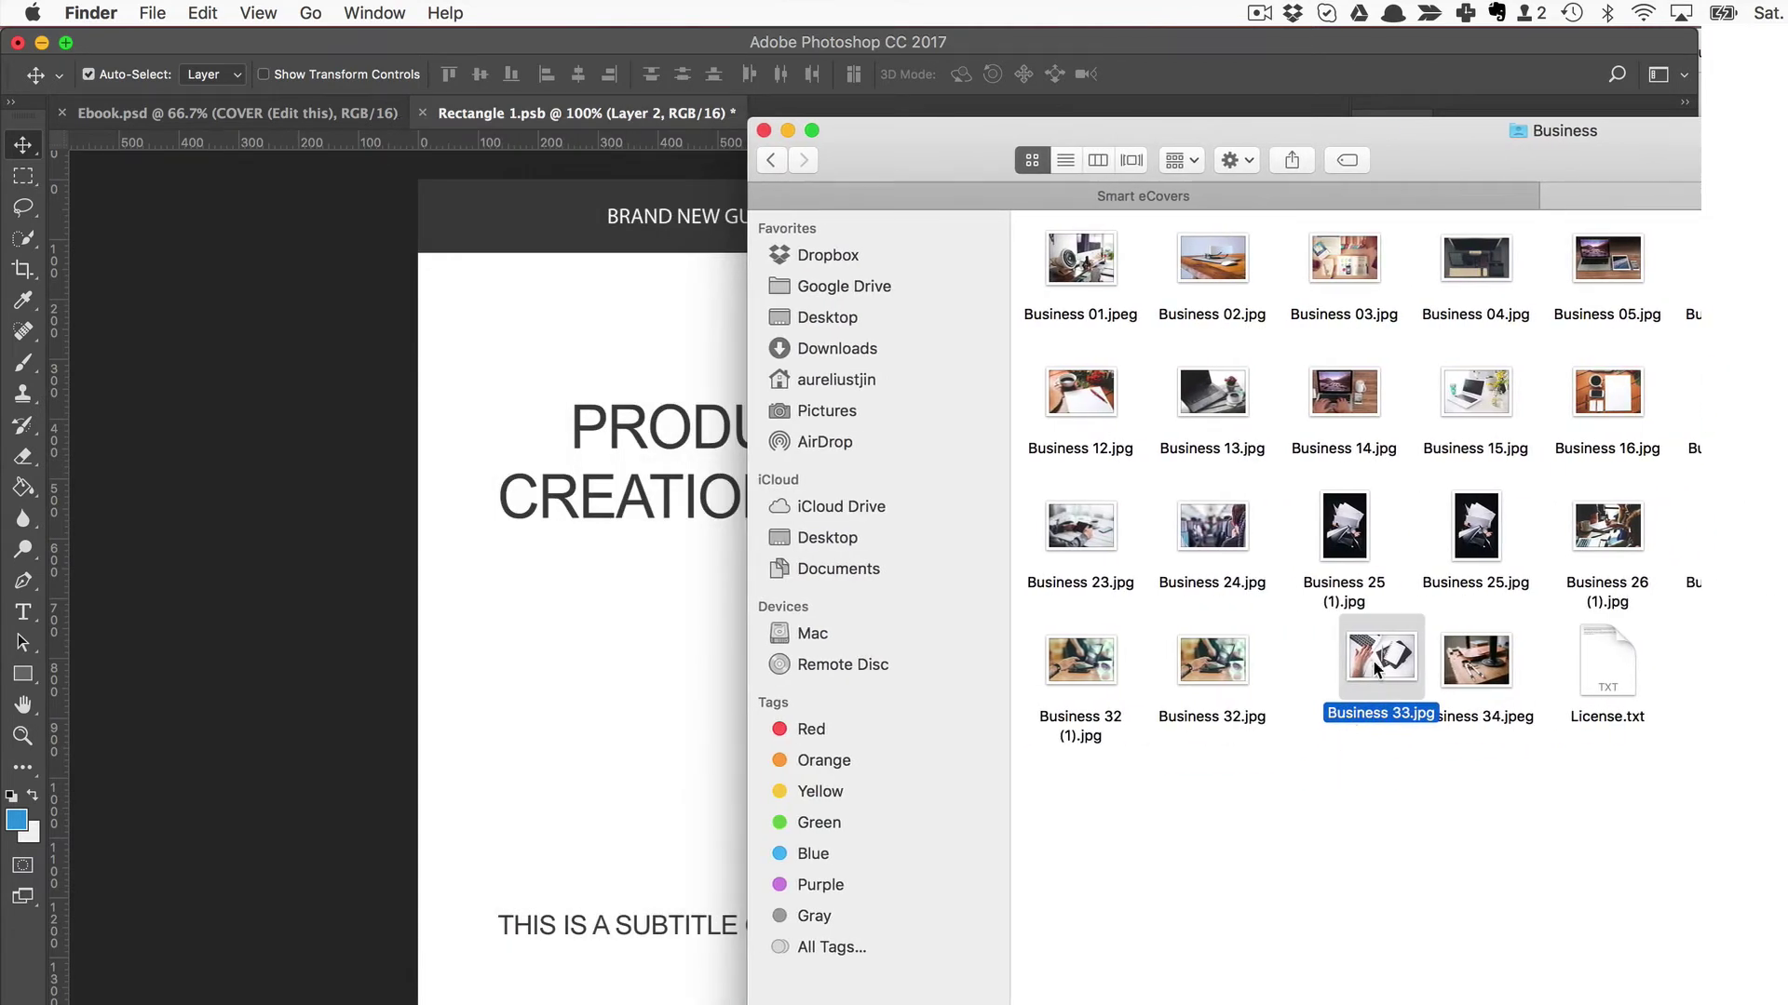
left_click_drag(1375, 667, 644, 679)
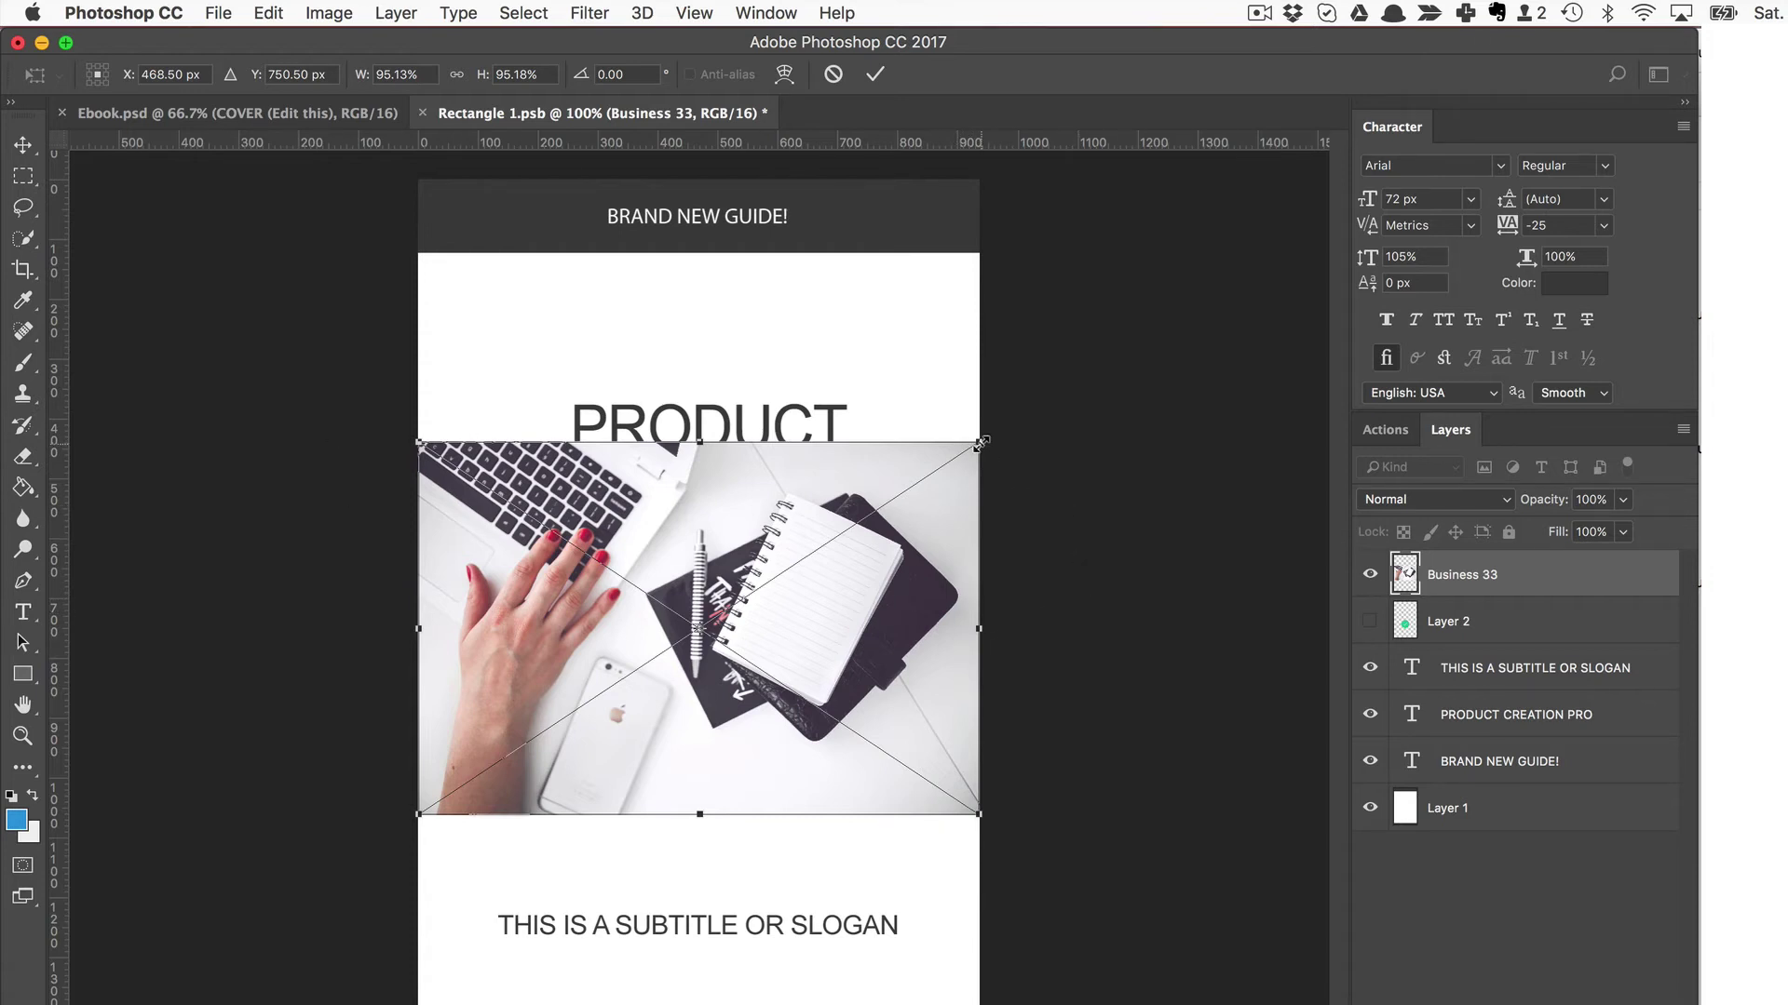
Scale the placed photo to about 96%, position it across the cover's full width just above the subtitle, and commit the placement
left_click_drag(895, 630, 854, 686)
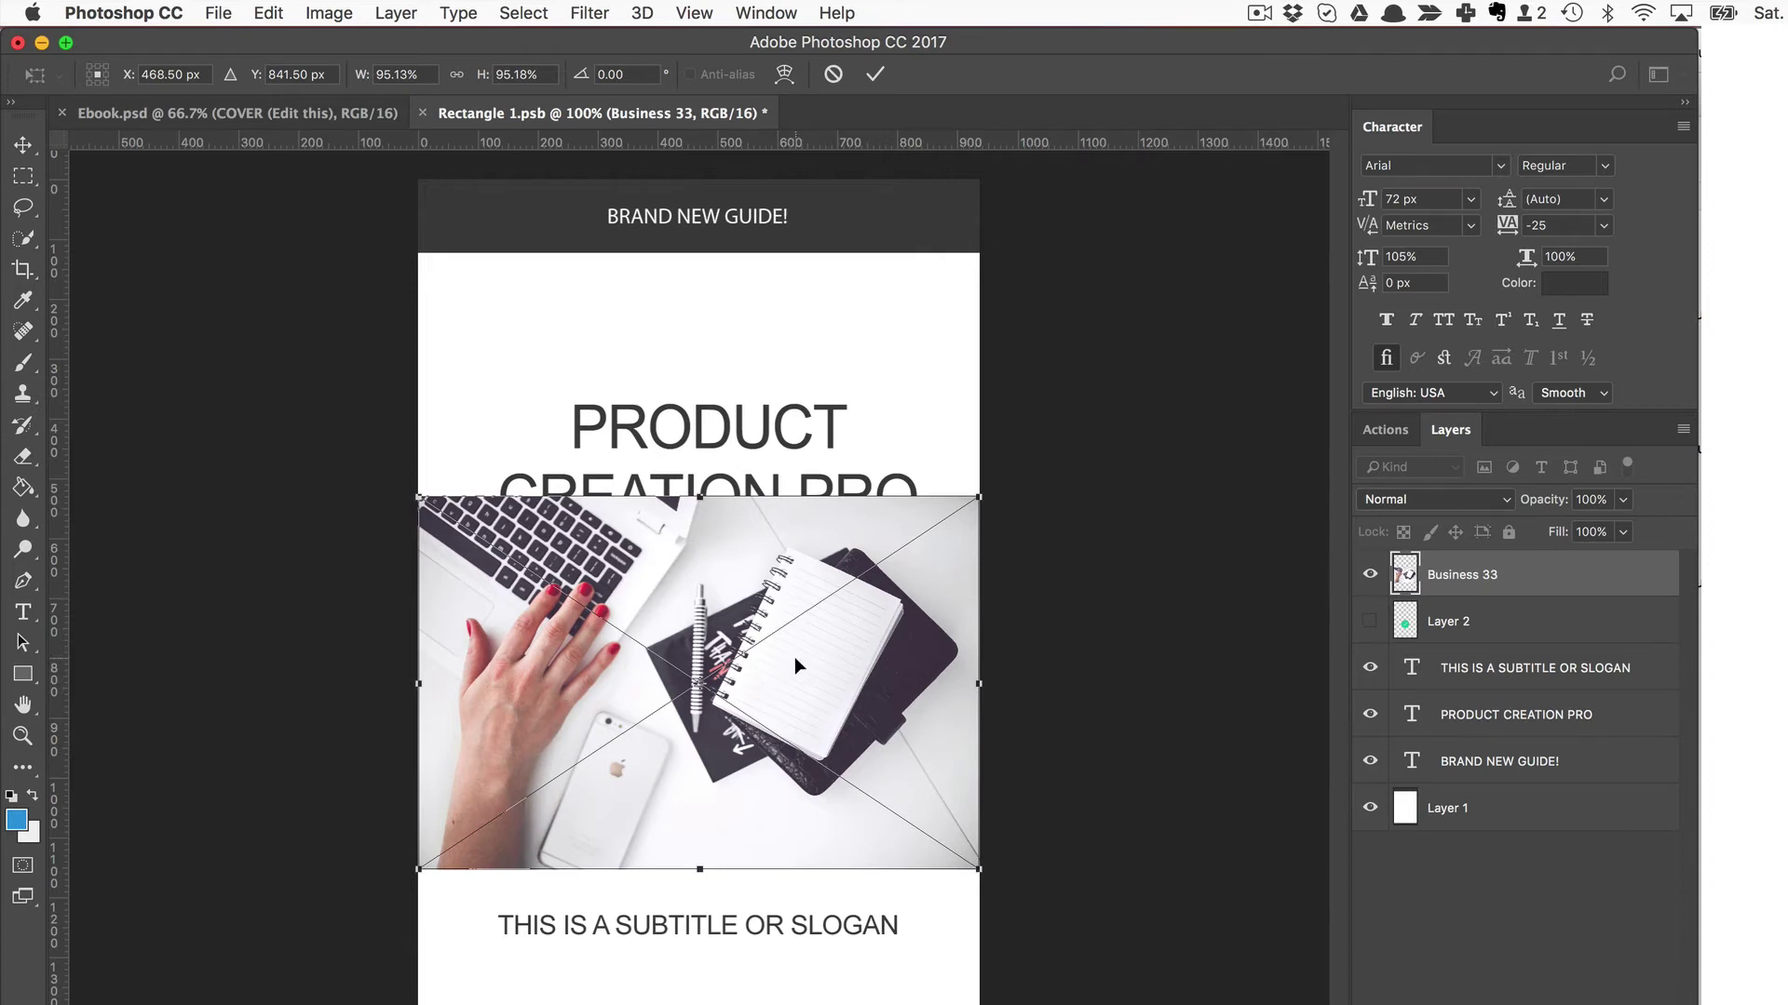
mouse_move(806, 666)
left_mouse_down()
mouse_move(804, 726)
mouse_move(801, 624)
mouse_move(797, 652)
left_mouse_up()
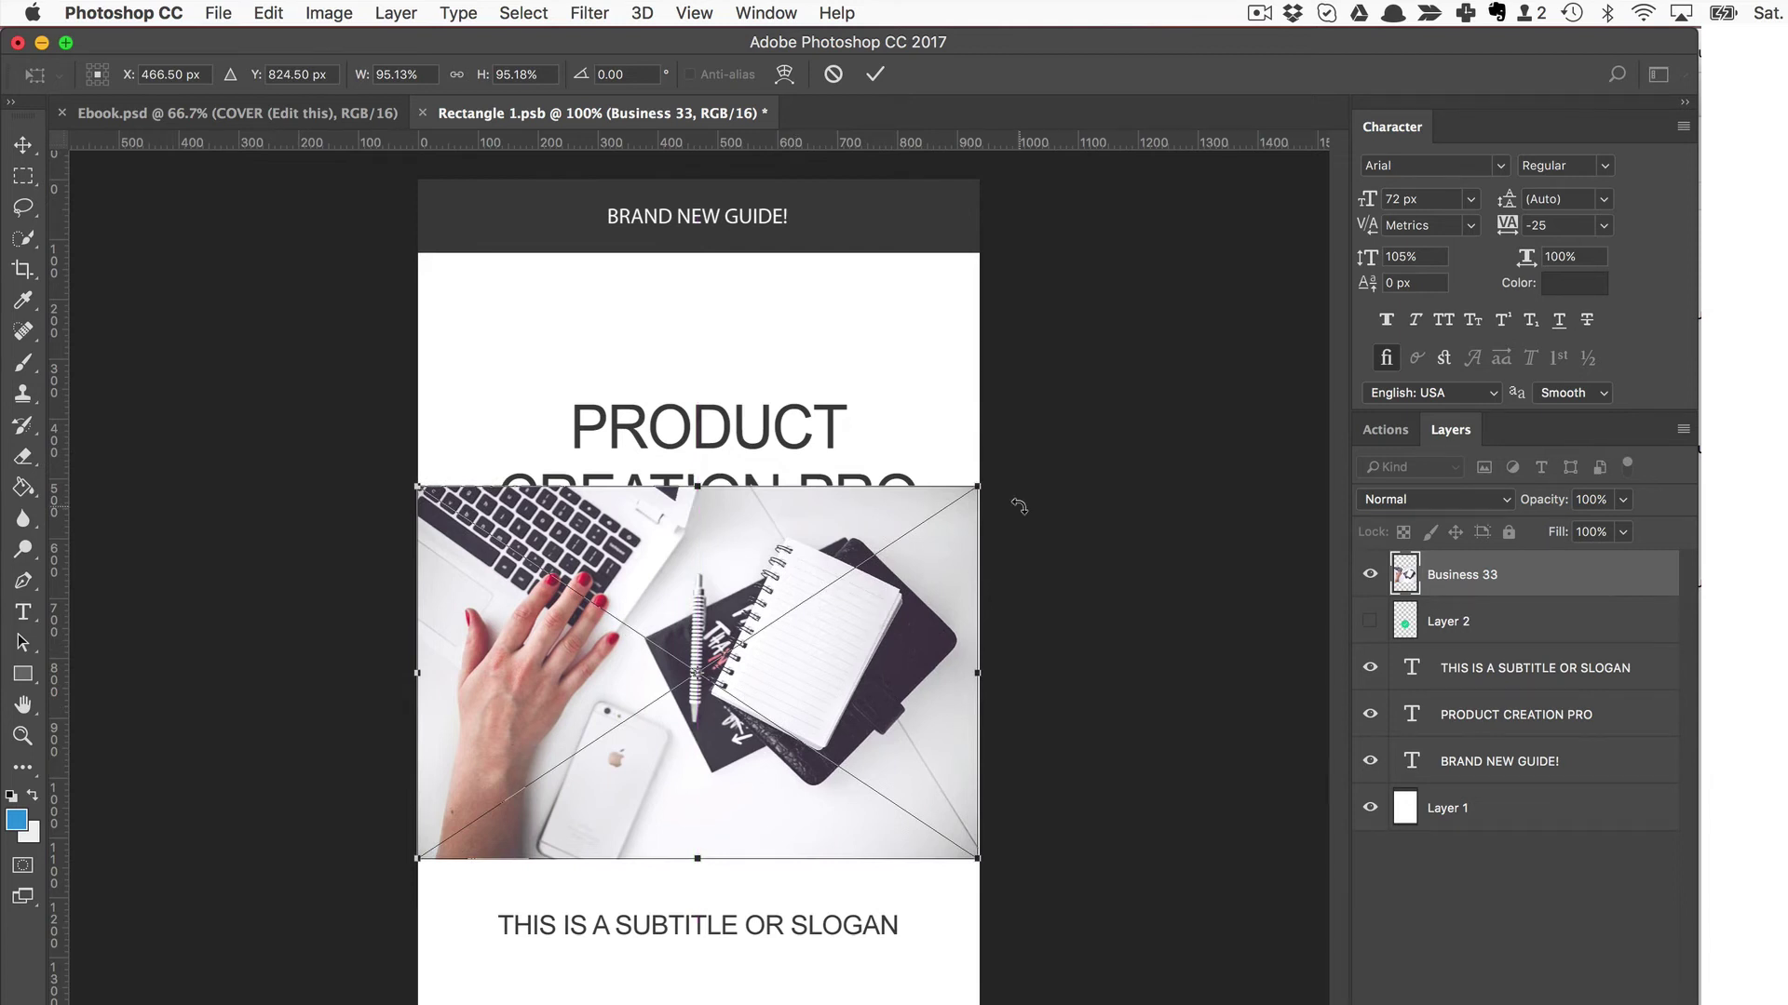
key("shift+Down")
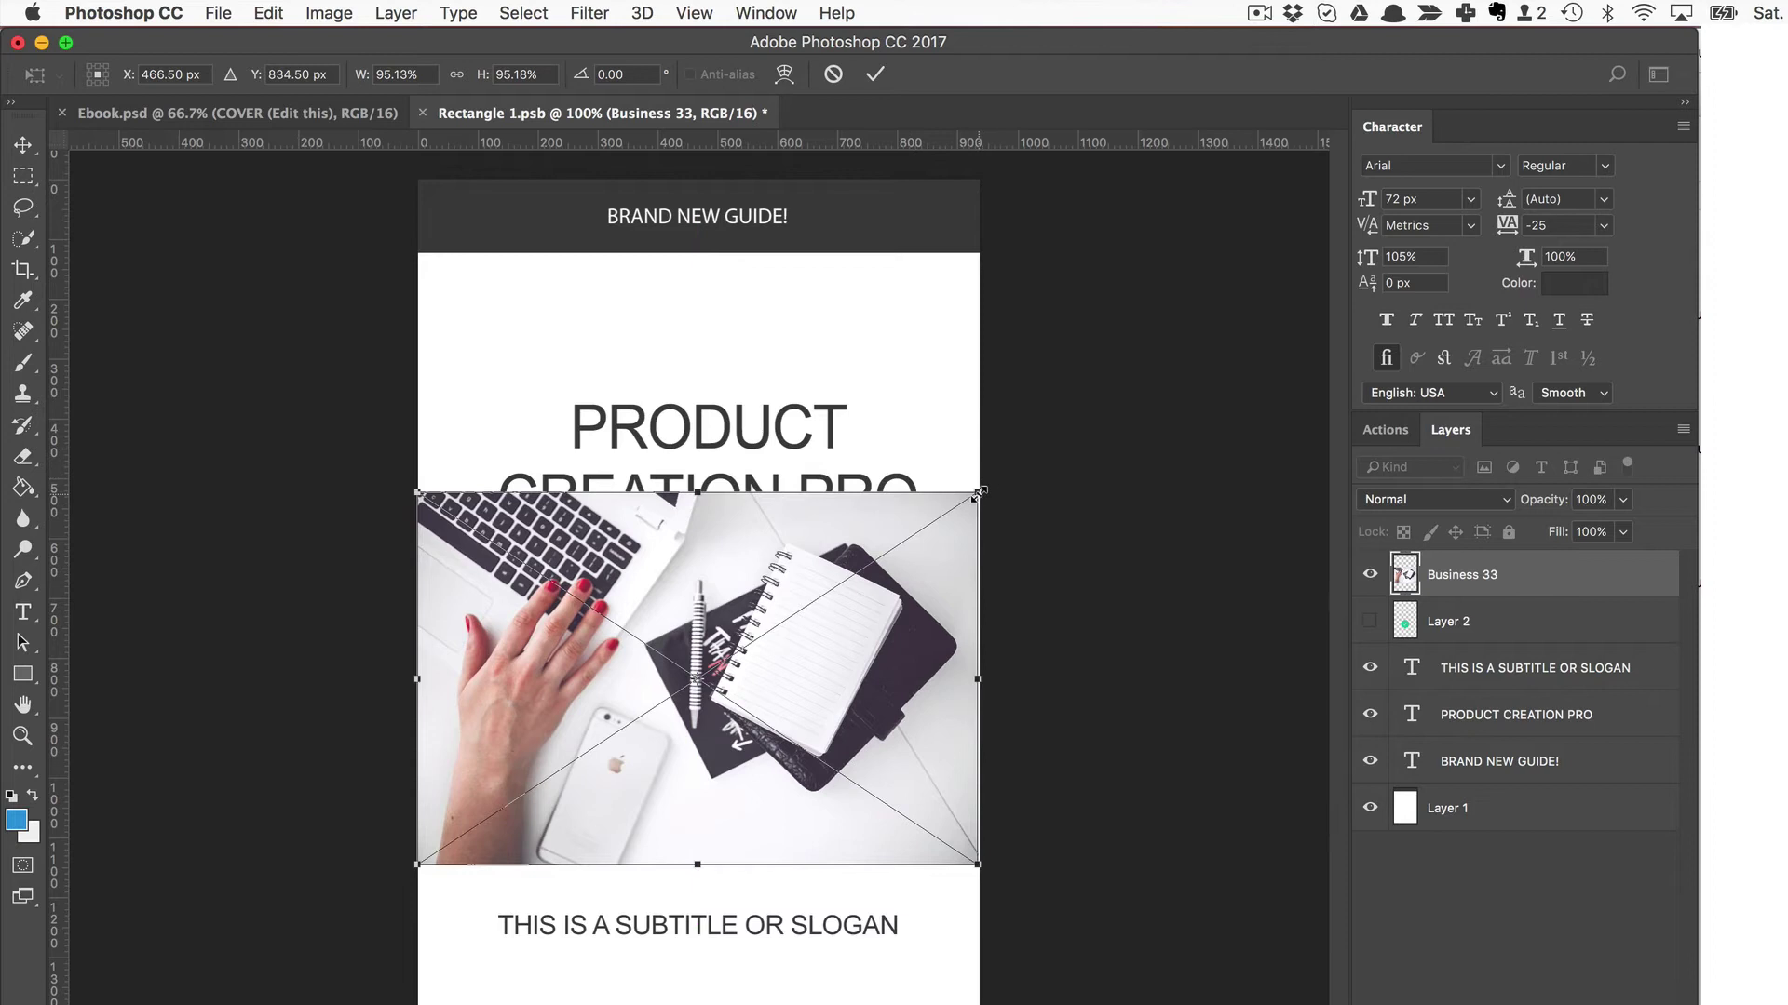
left_click_drag(978, 491, 908, 645)
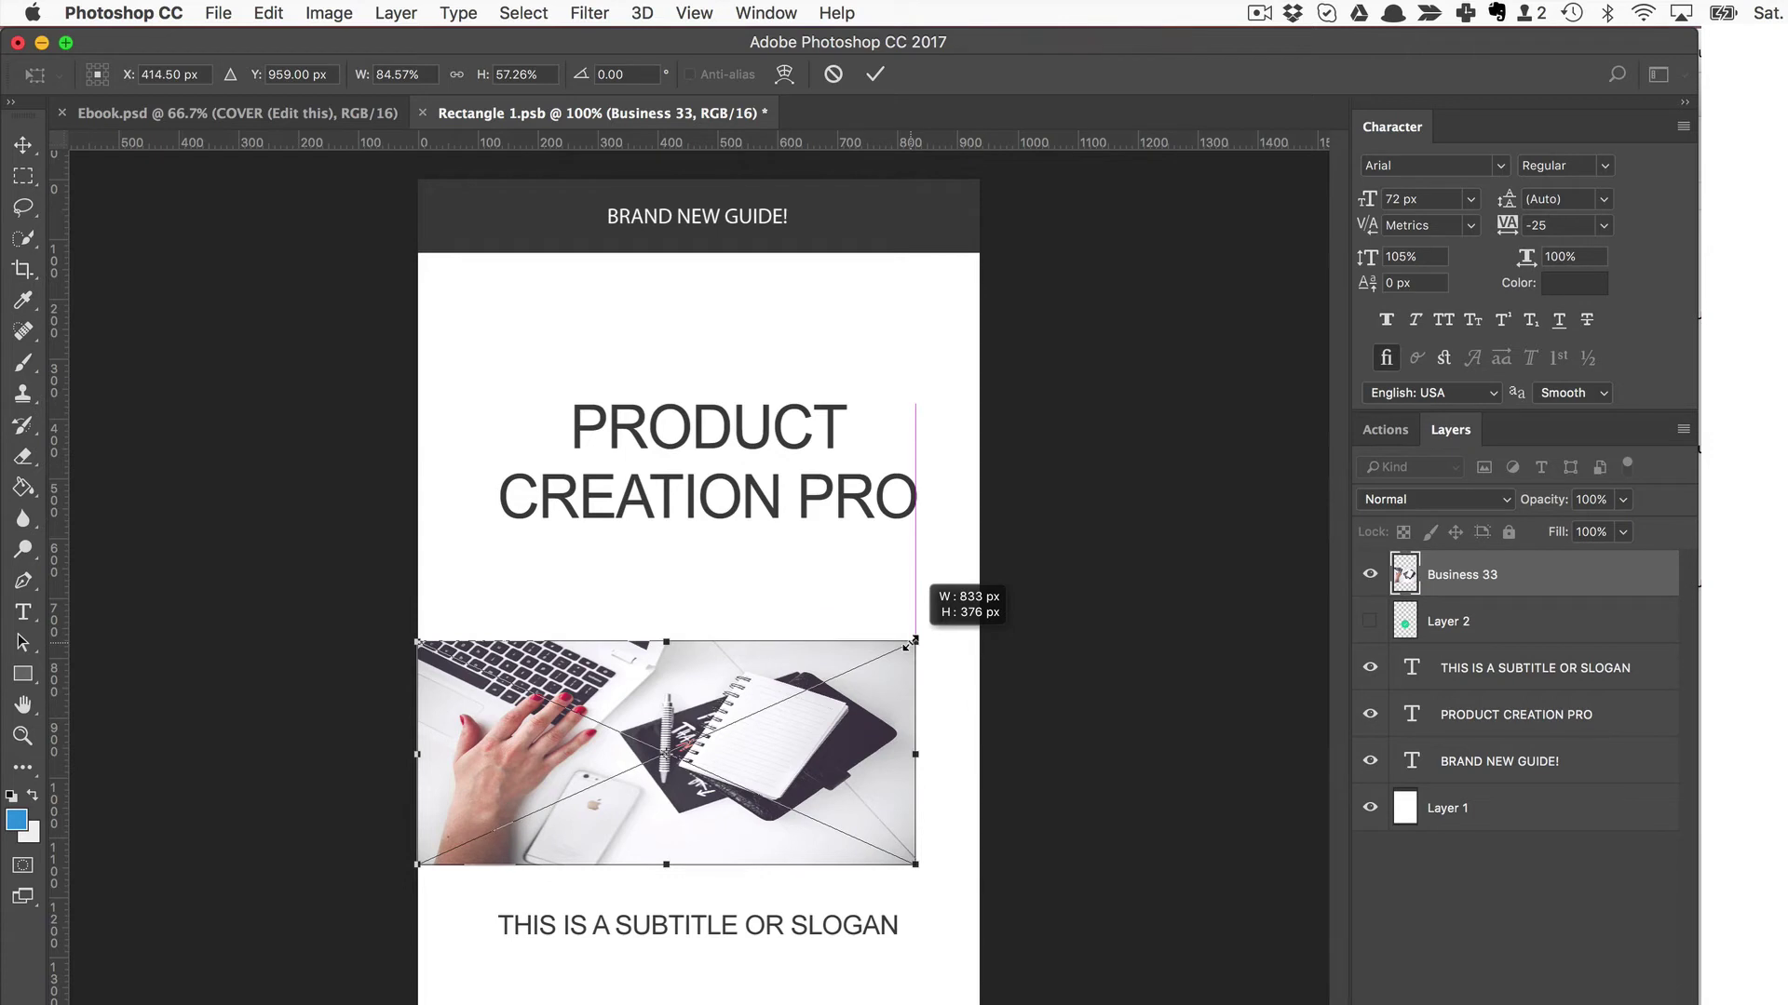
key("shift")
left_click_drag(908, 645, 964, 621)
left_click_drag(741, 728, 777, 742)
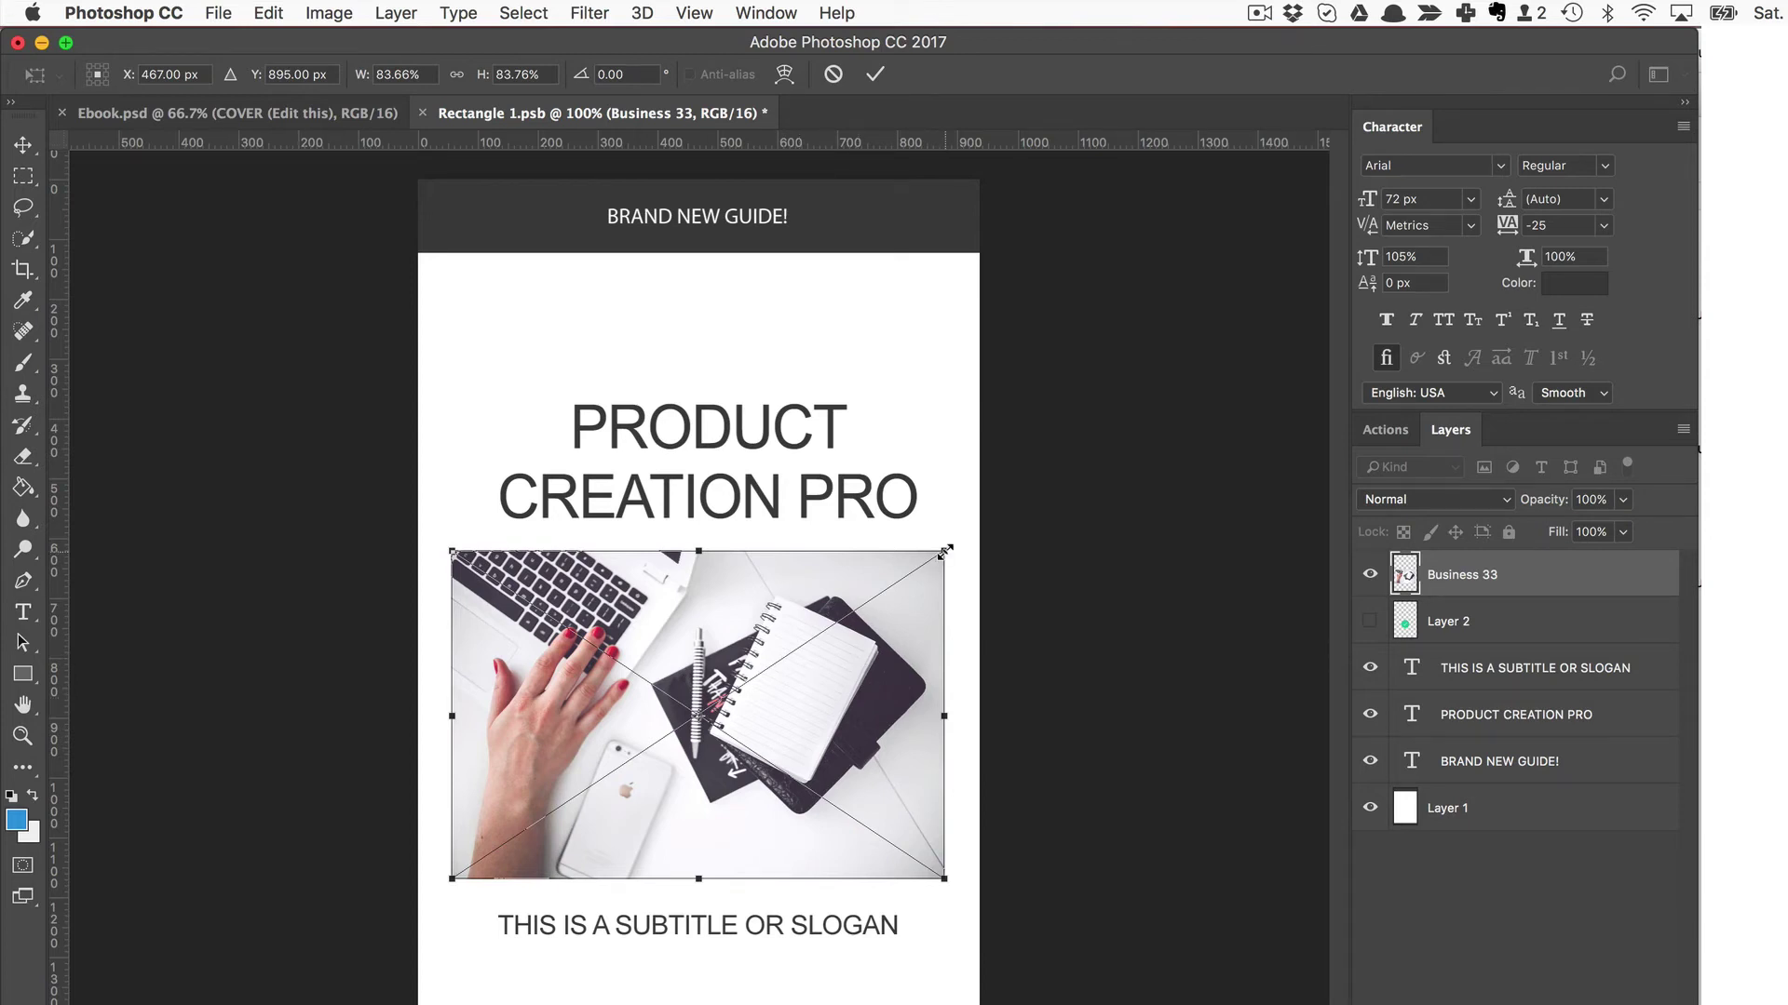
left_click_drag(945, 551, 1001, 510)
left_click_drag(927, 618, 893, 626)
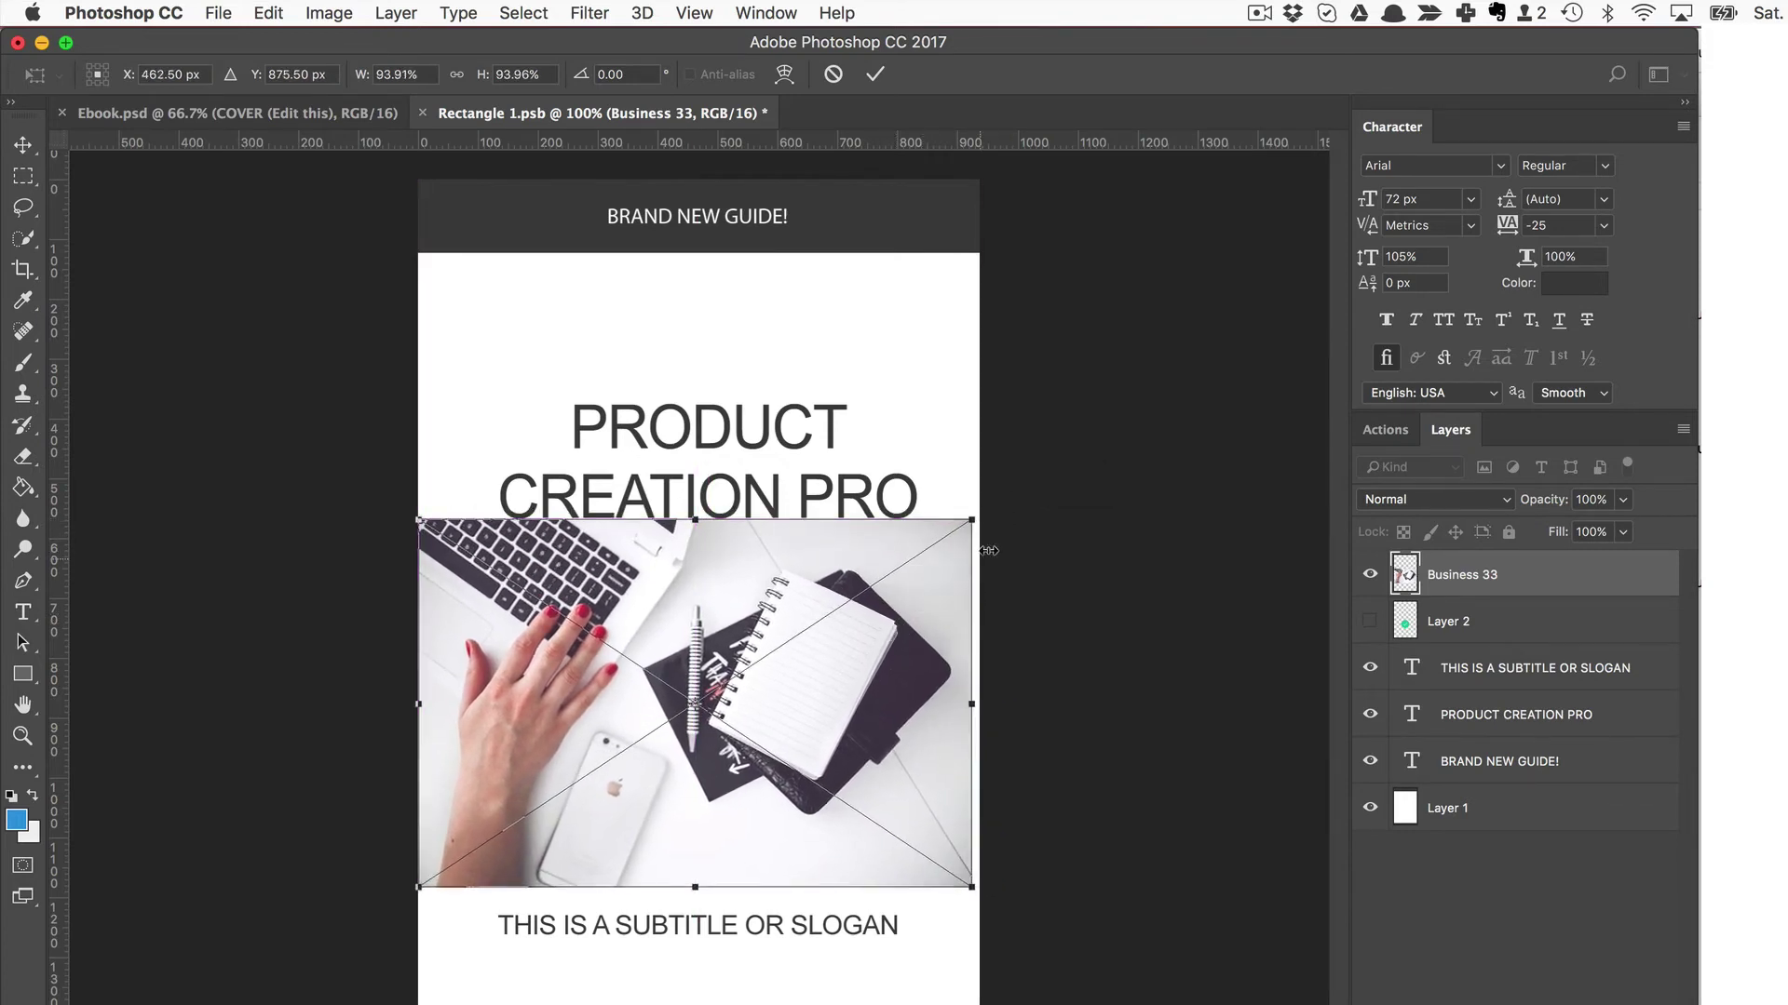
left_click_drag(976, 522, 989, 518)
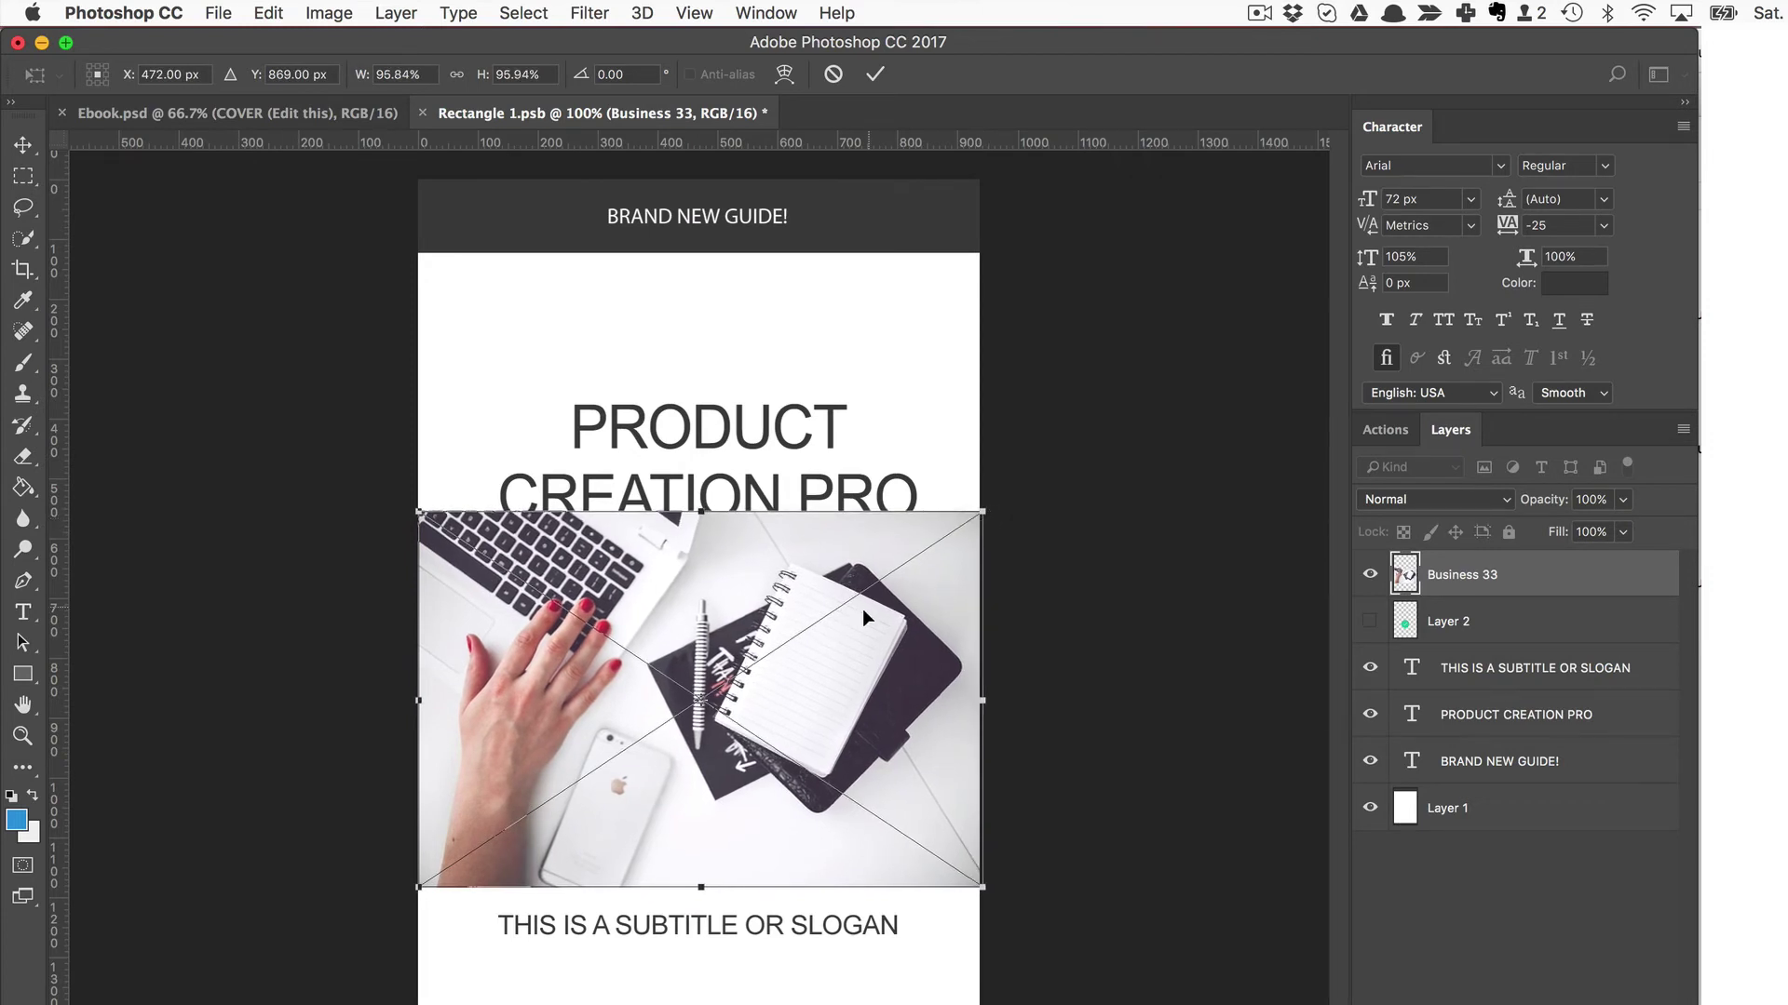
mouse_move(846, 625)
left_mouse_down()
mouse_move(842, 586)
mouse_move(843, 613)
left_mouse_up()
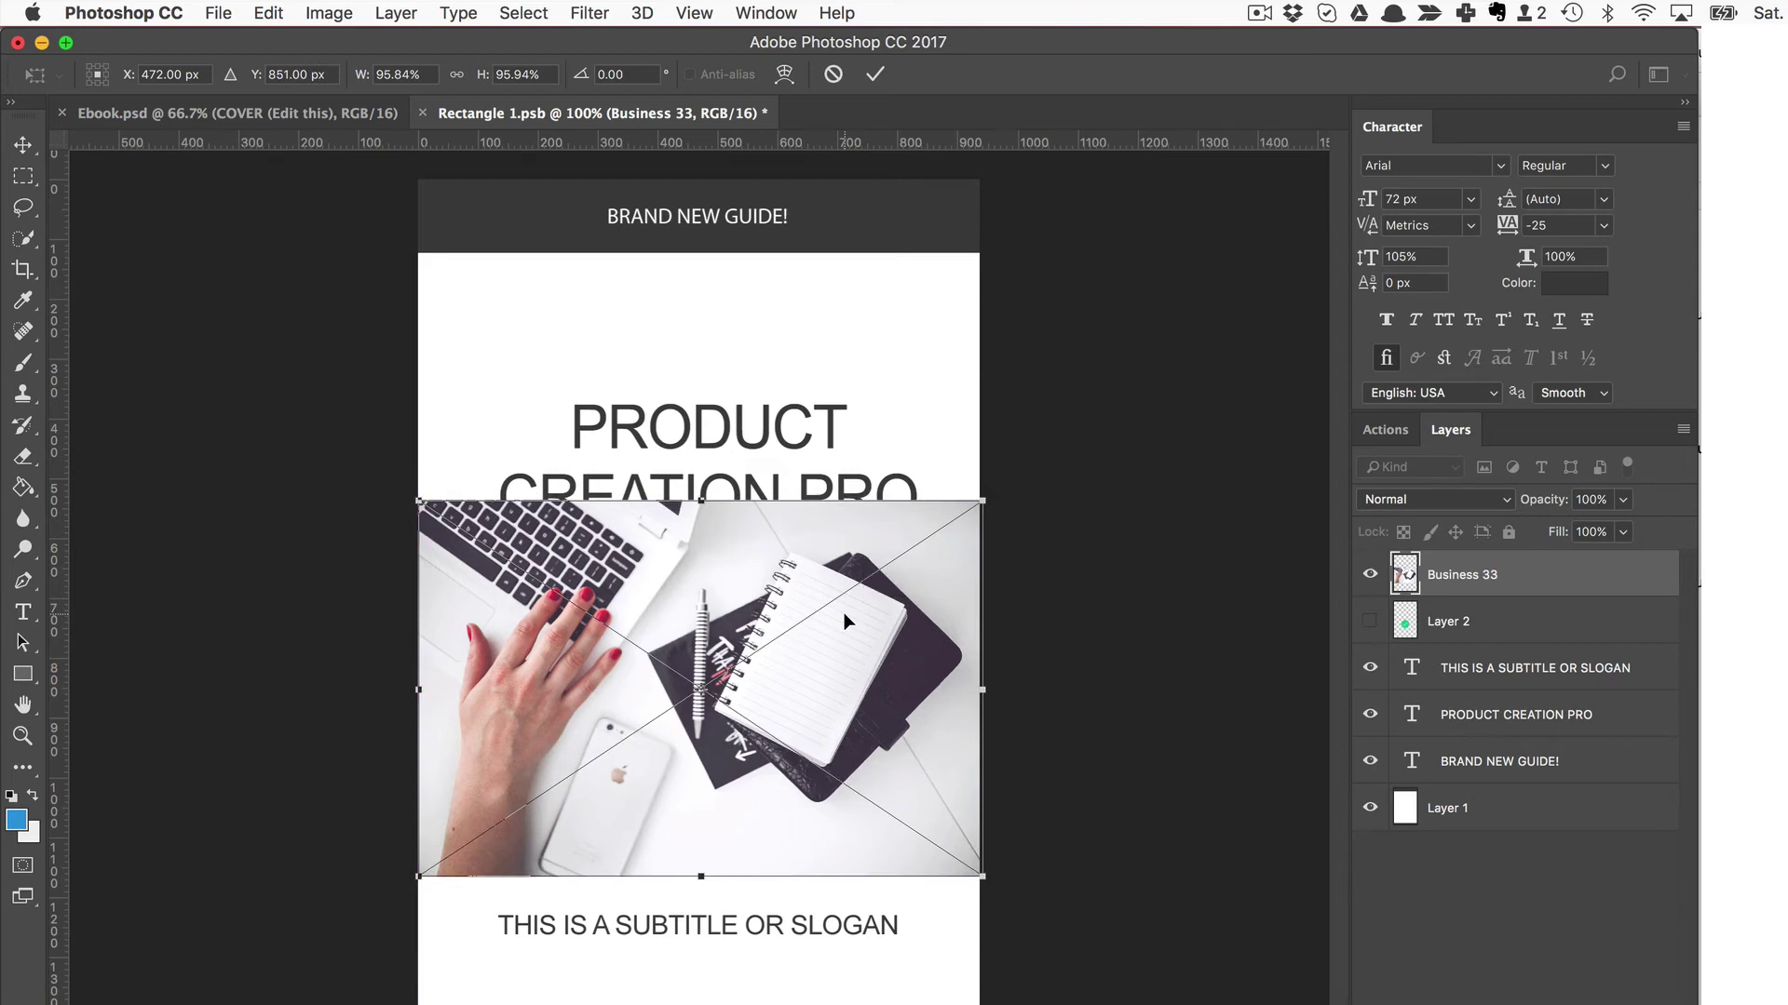
key("Return")
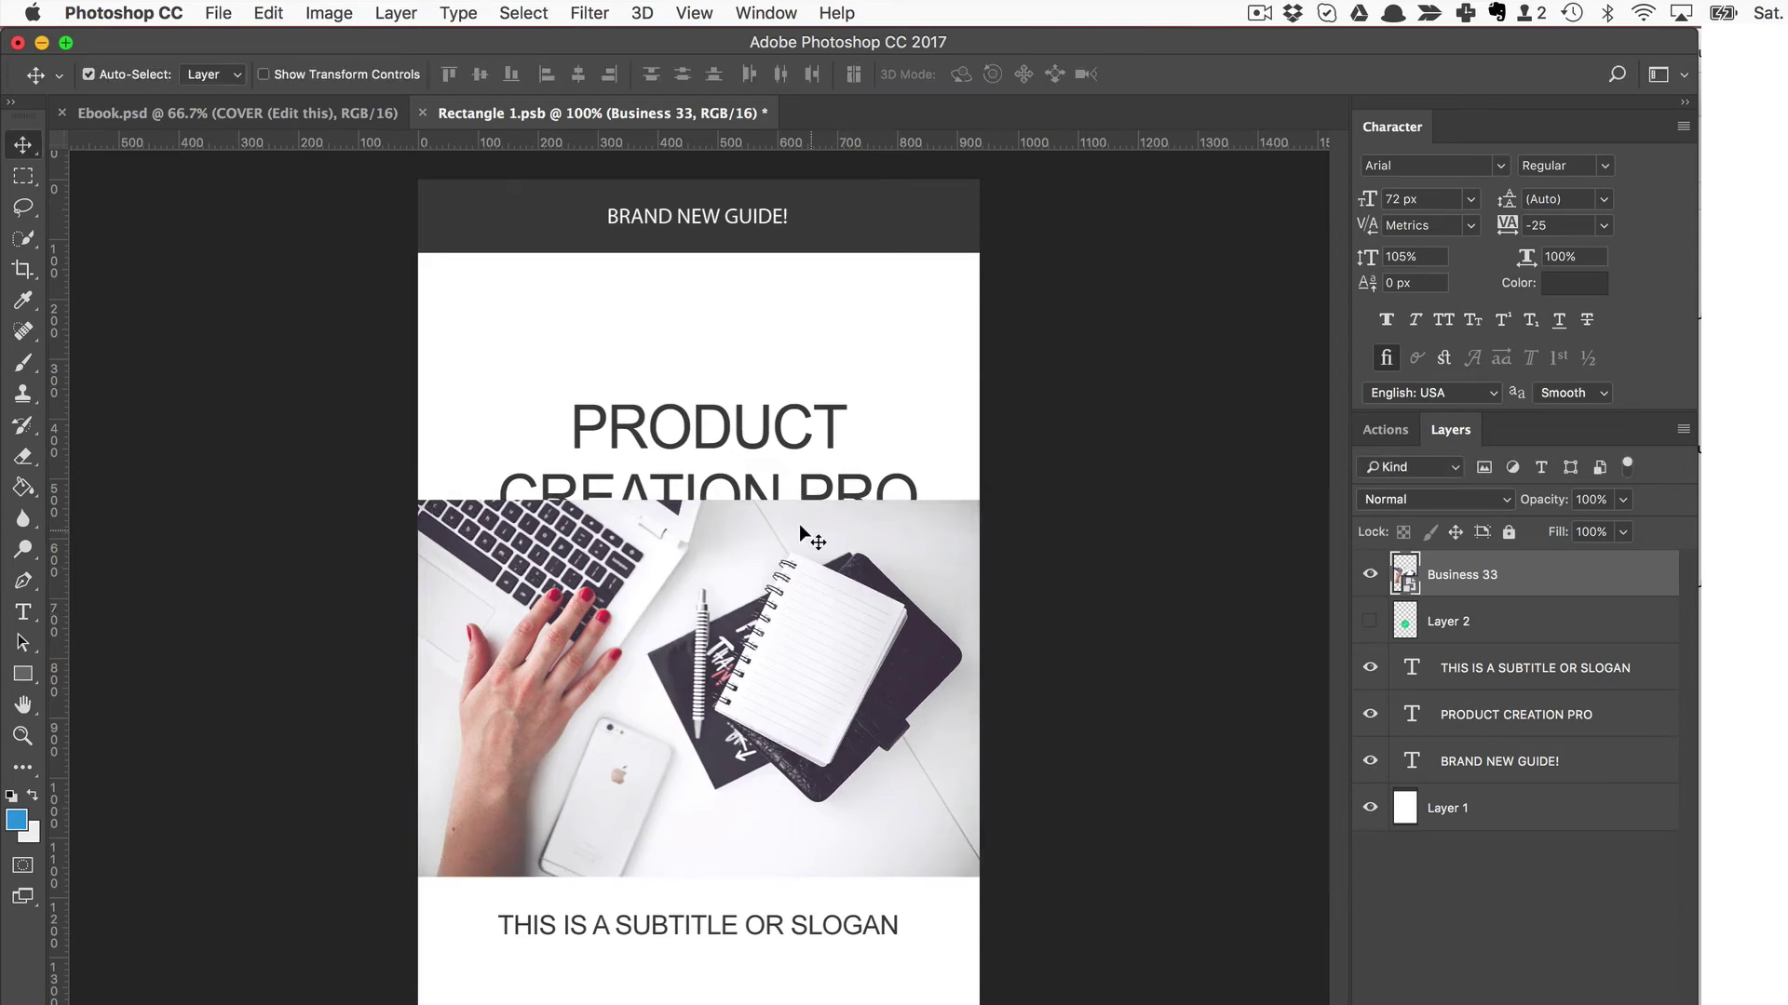
Move the PRODUCT CREATION PRO title up into the white area above the photo
left_click(764, 440)
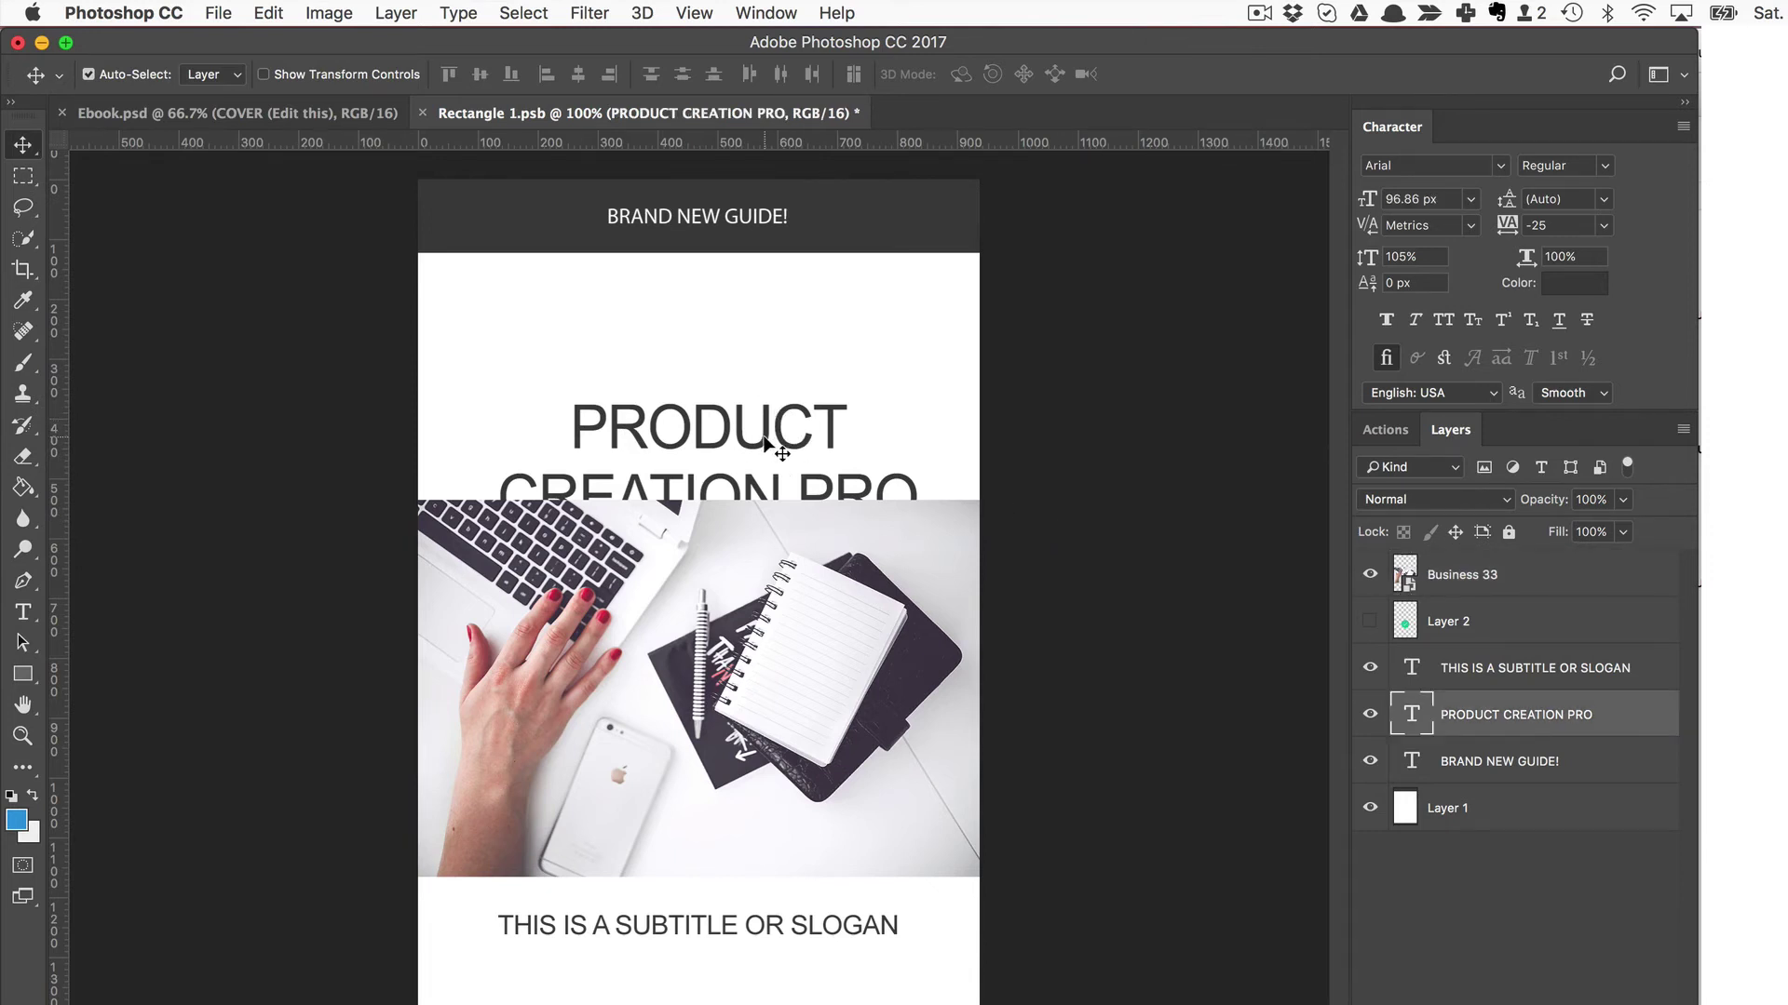
left_click_drag(764, 443, 764, 370)
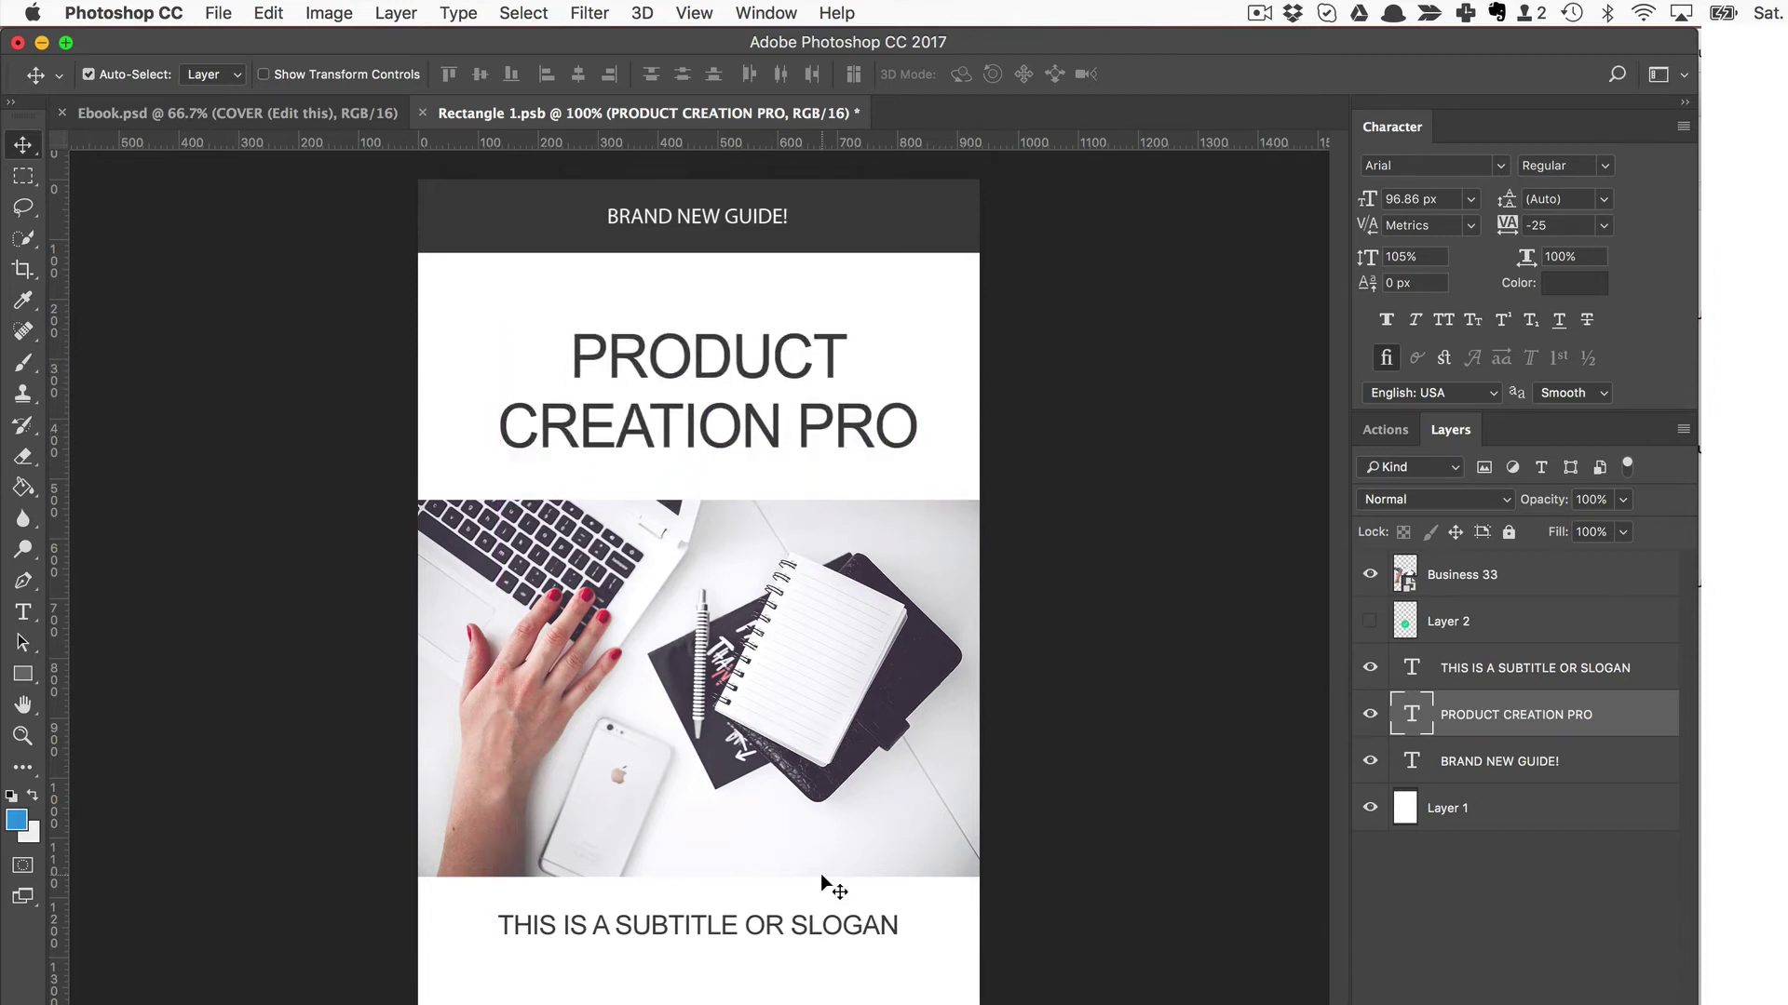
Move the subtitle slightly lower on the cover, and save and close the Rectangle 1.psb document
left_click(867, 929)
left_click_drag(867, 929, 867, 963)
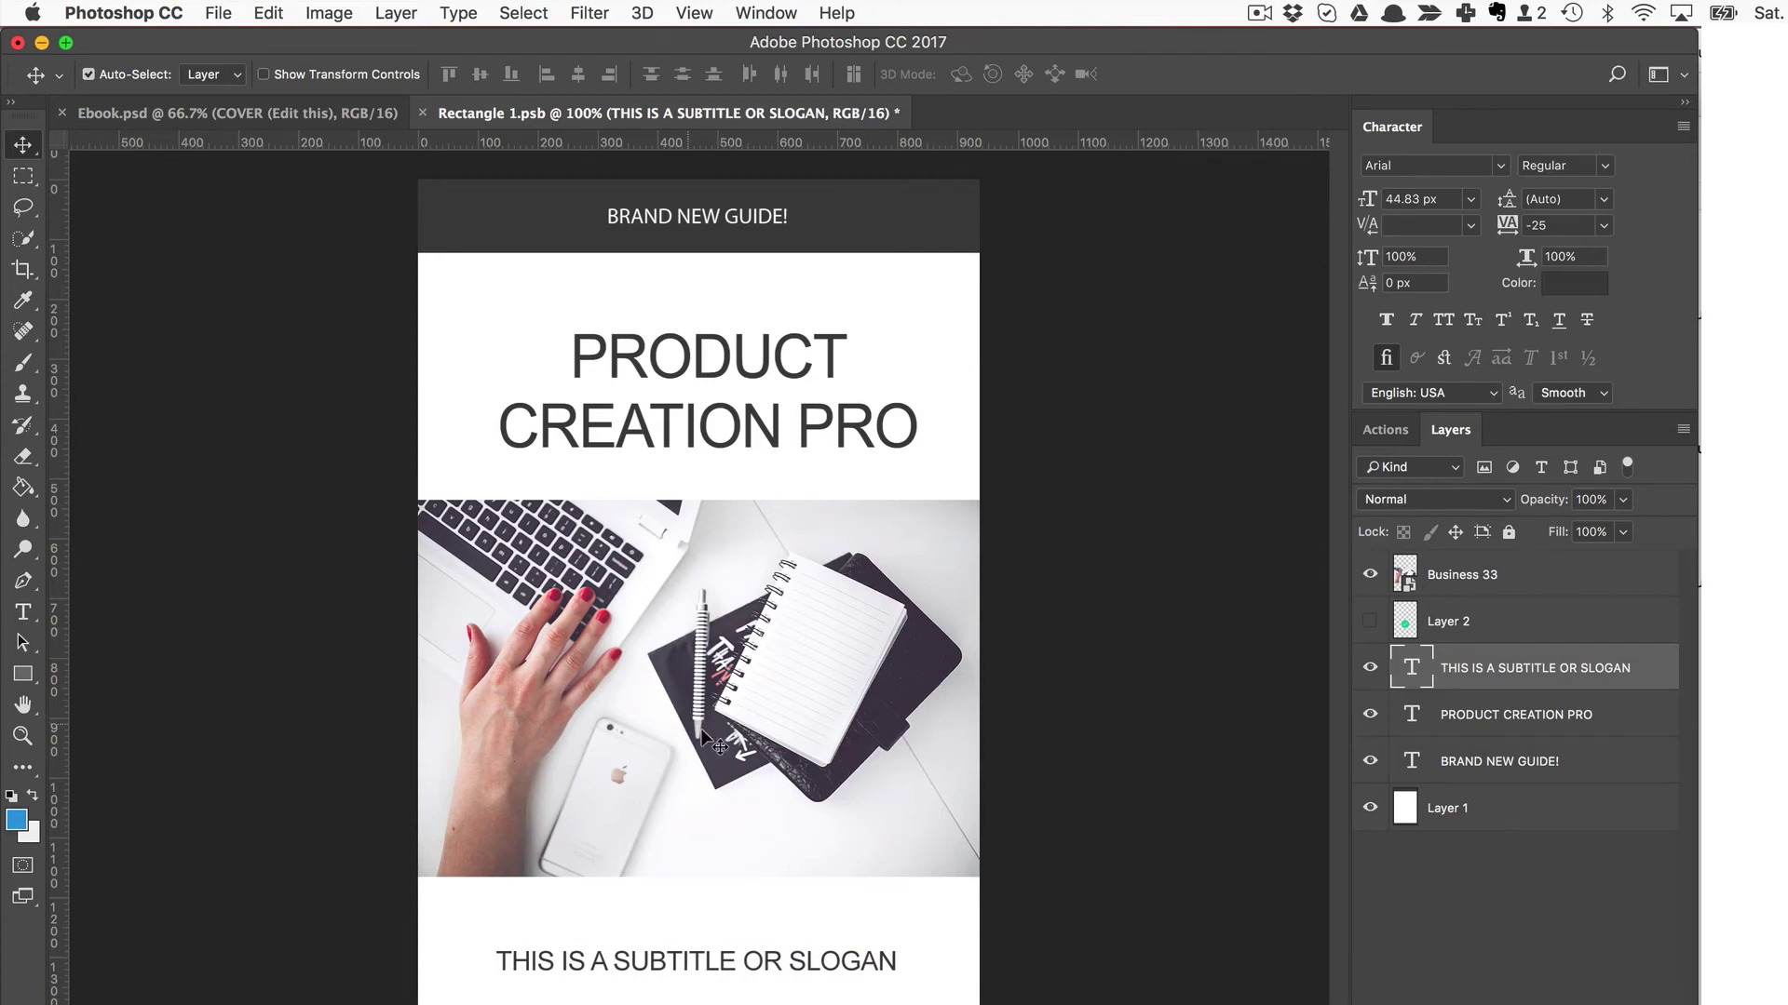
left_click(211, 15)
left_click(271, 243)
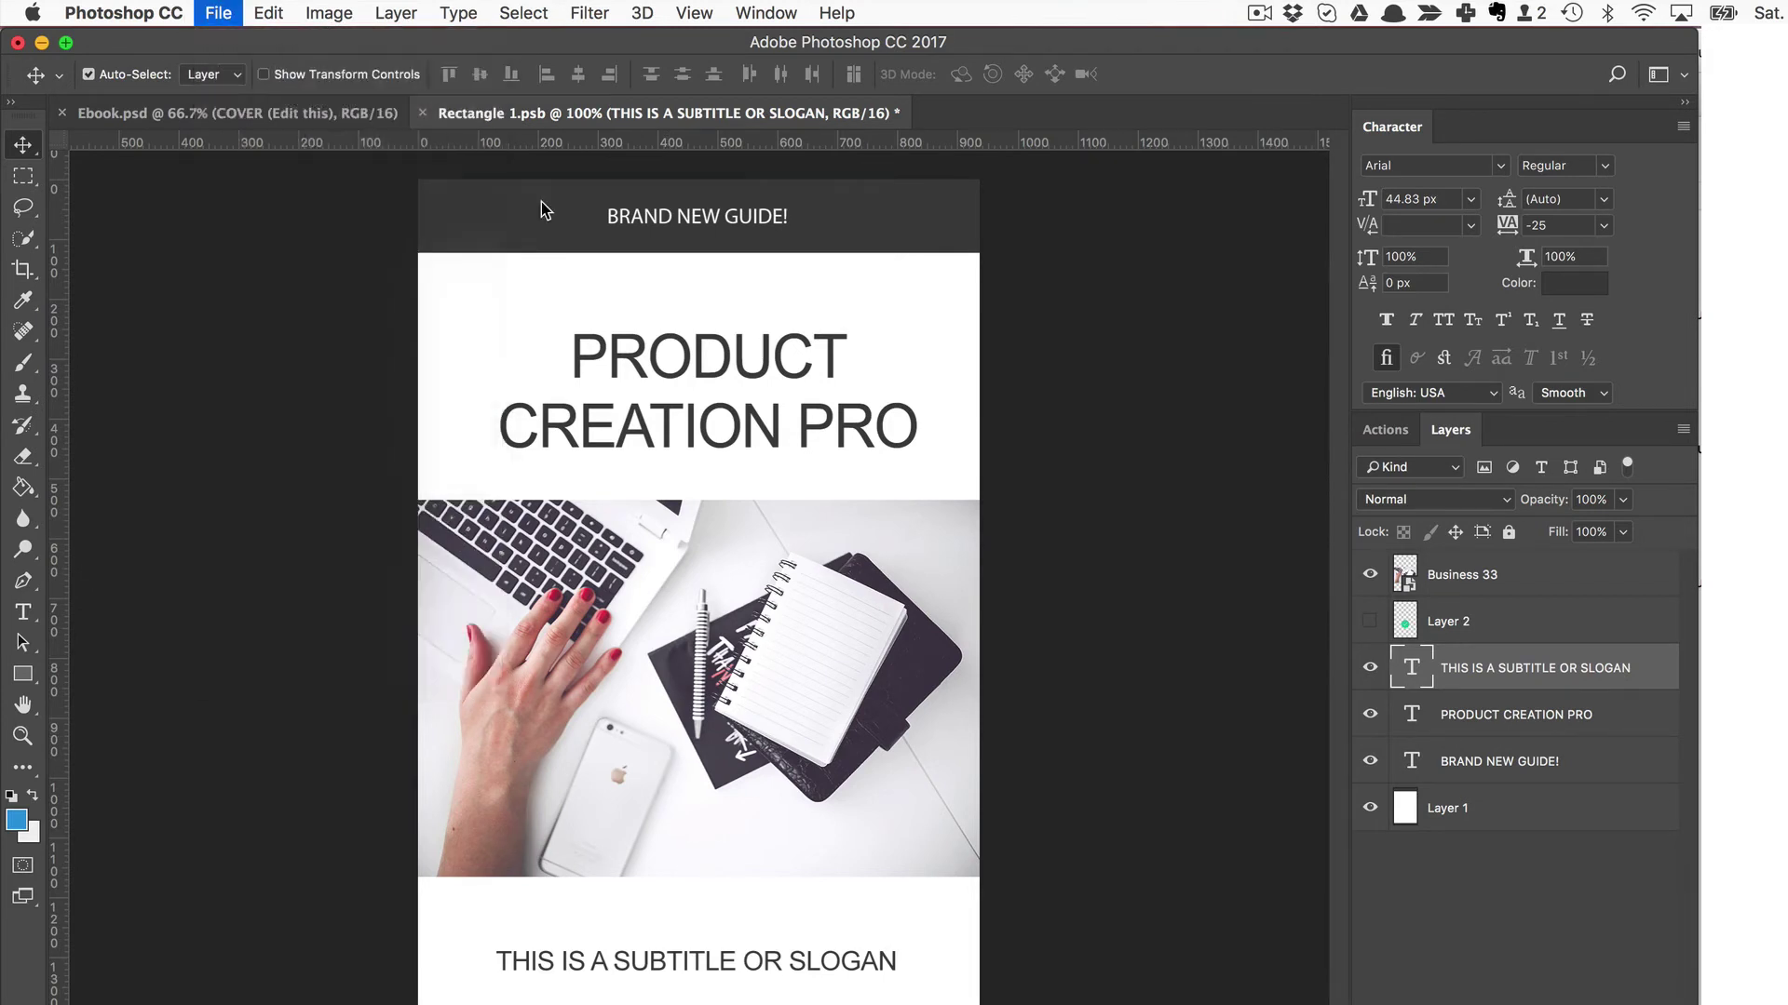
left_click(432, 114)
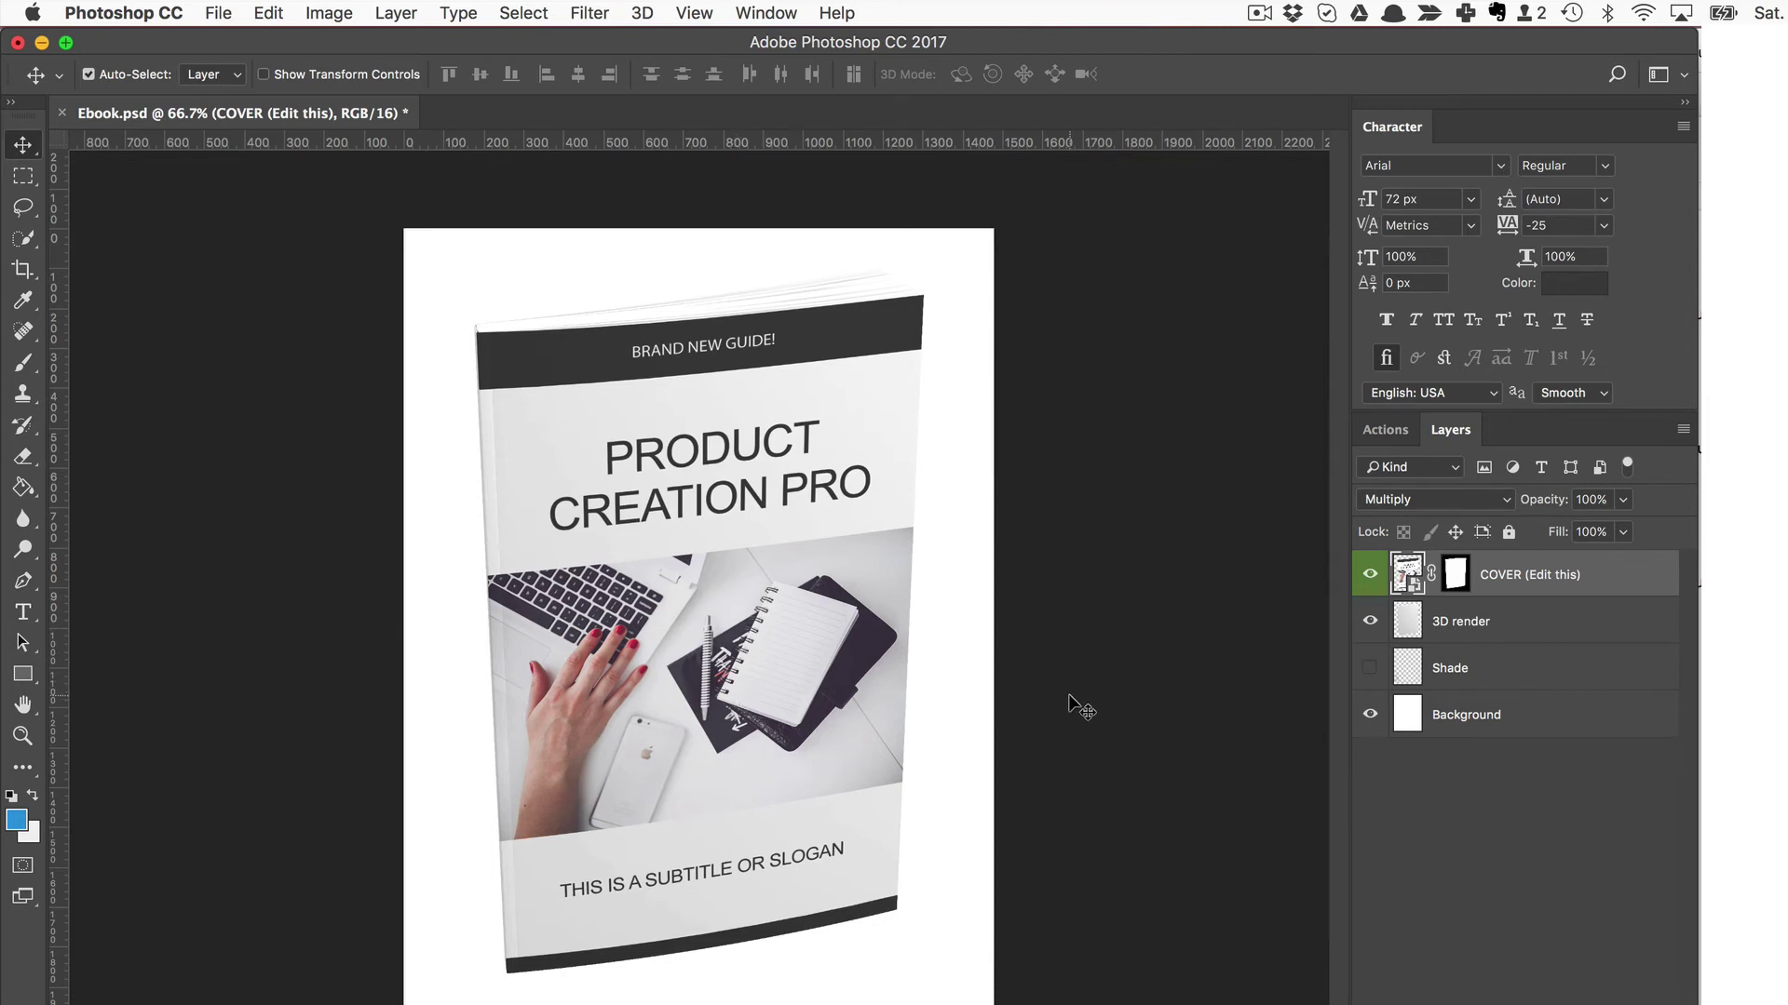
left_click(1718, 694)
left_click_drag(1394, 687, 1351, 673)
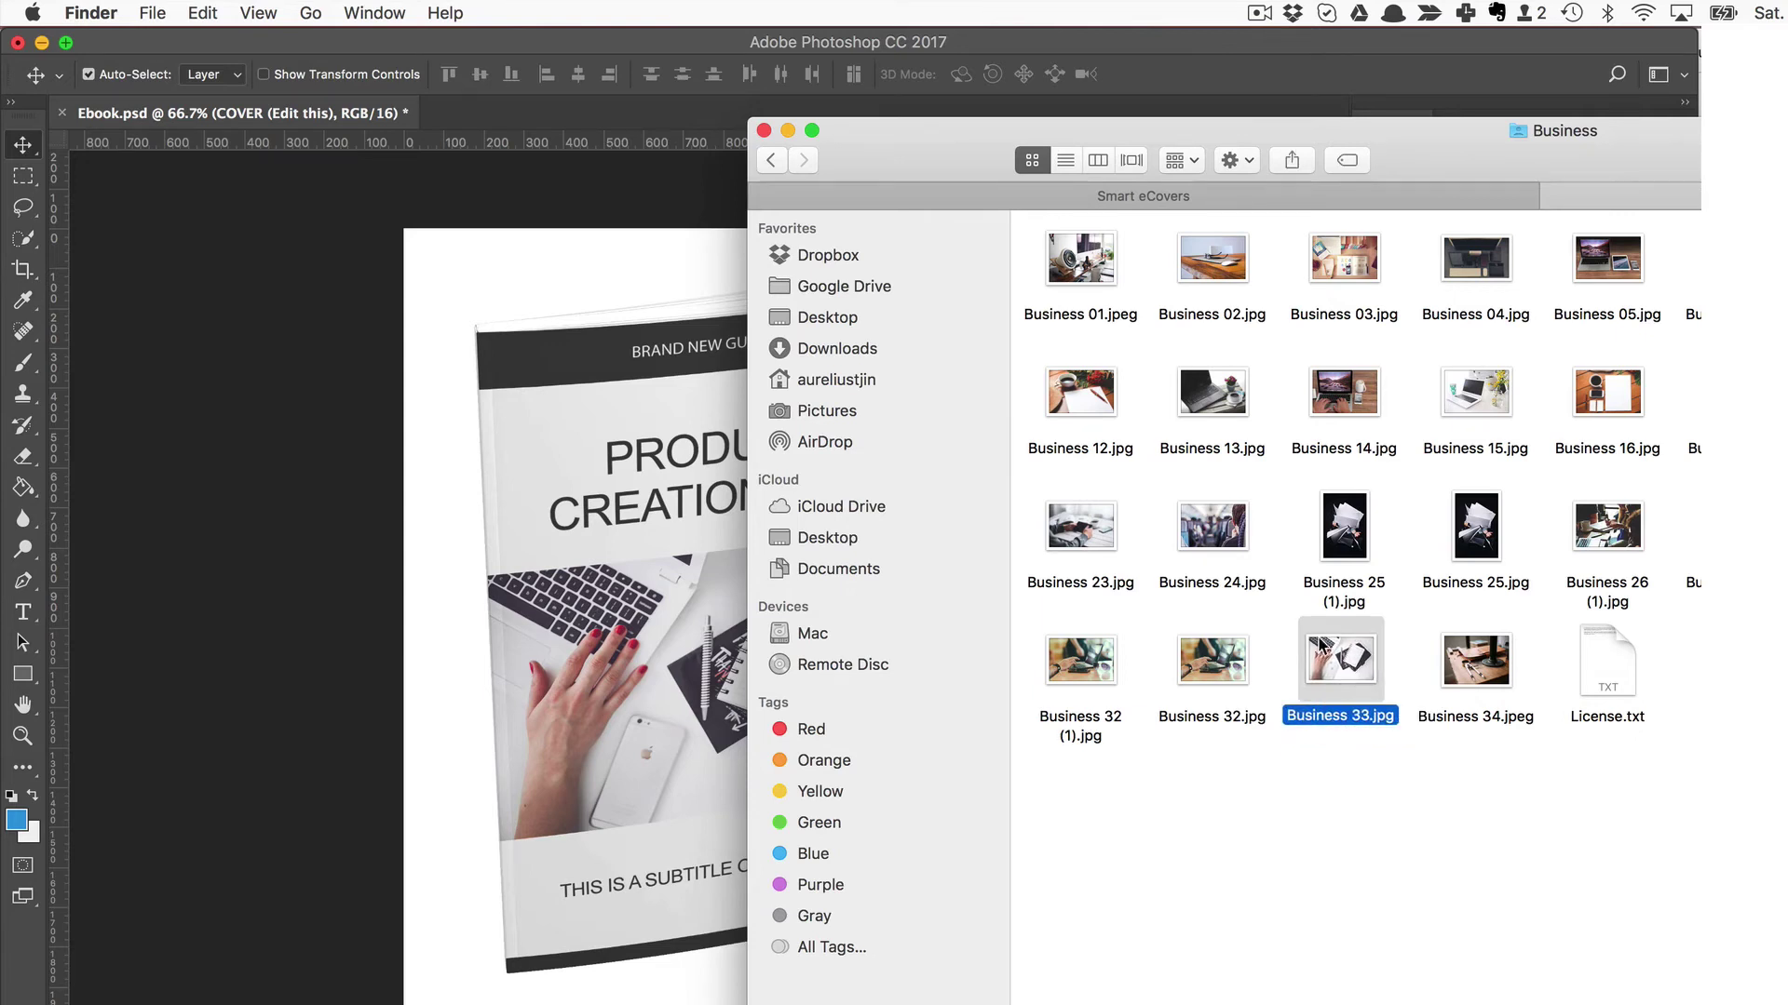
left_click(178, 472)
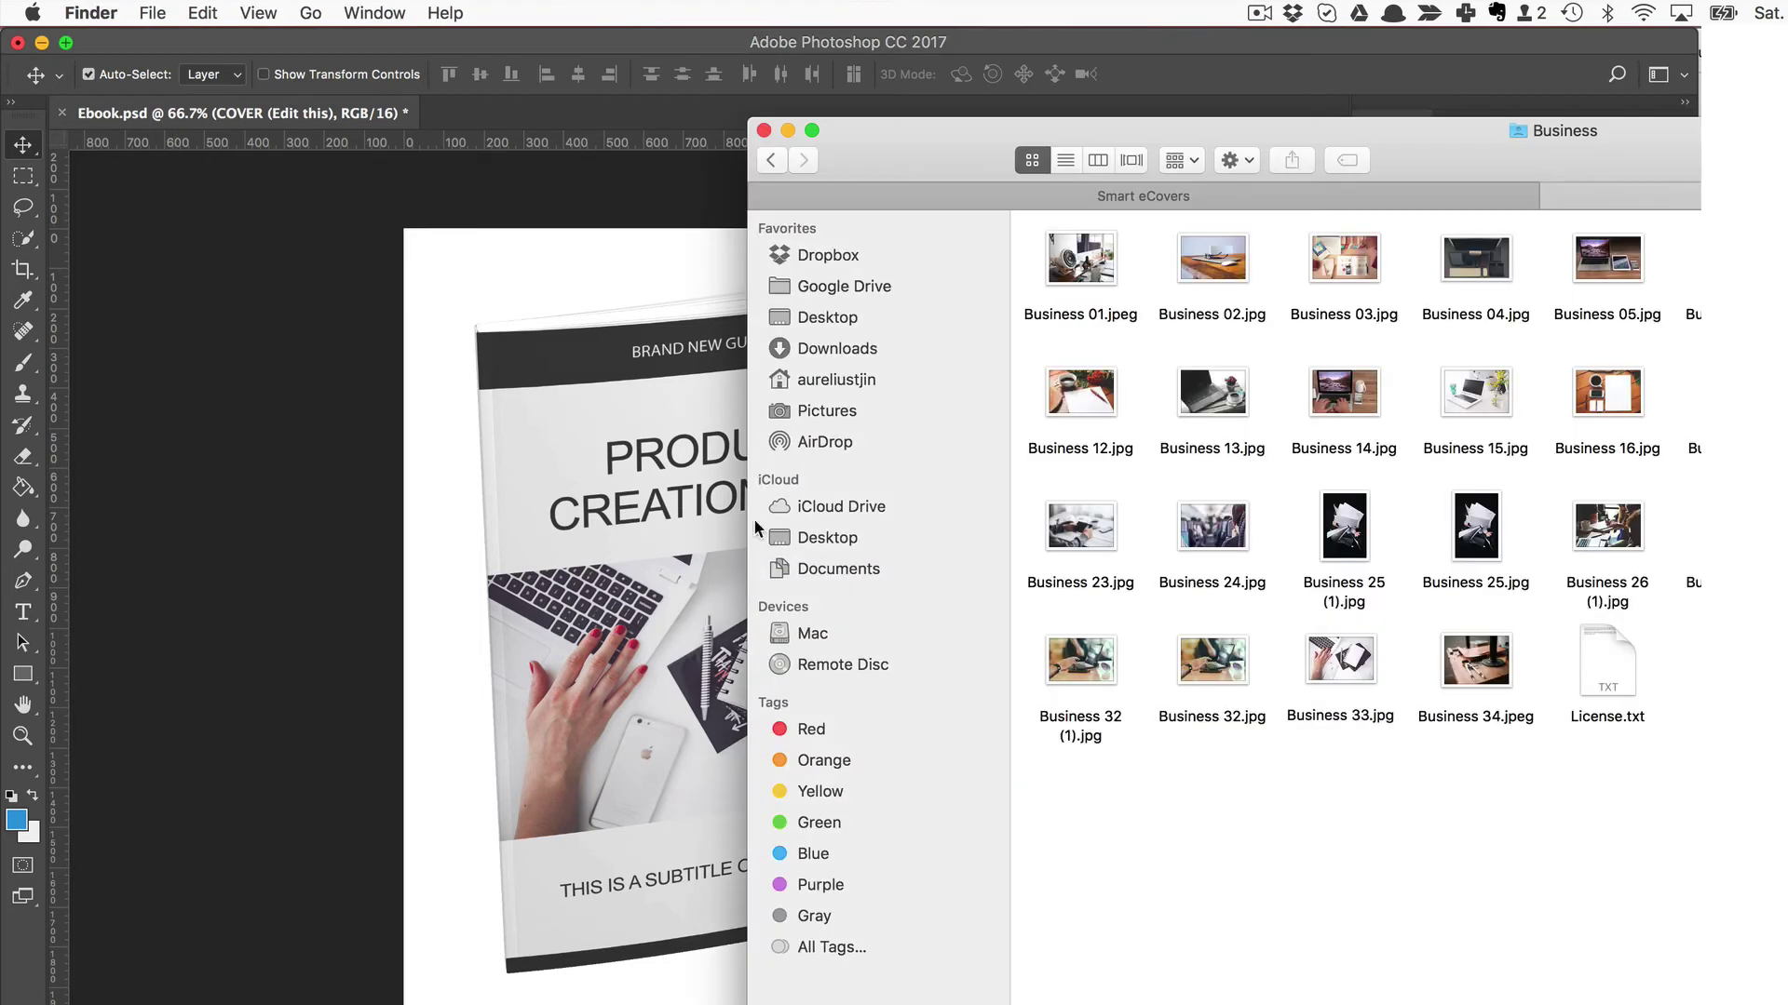
left_click(625, 517)
left_click(219, 13)
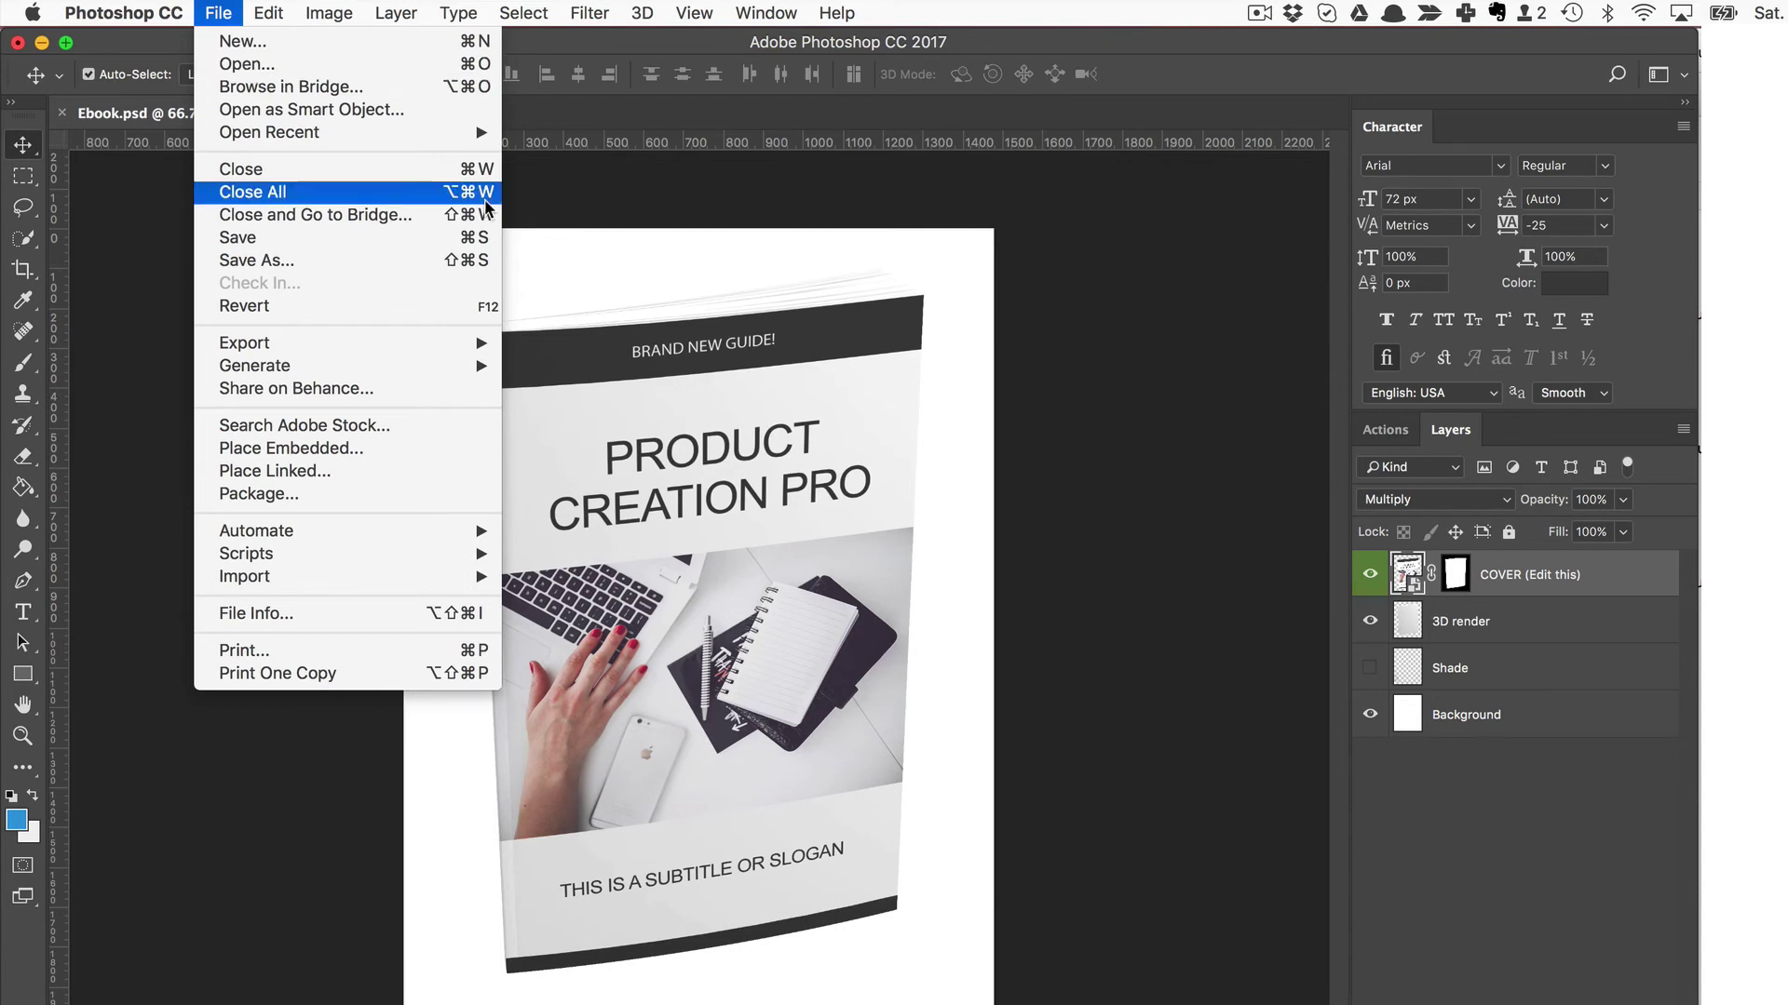
left_click(1145, 568)
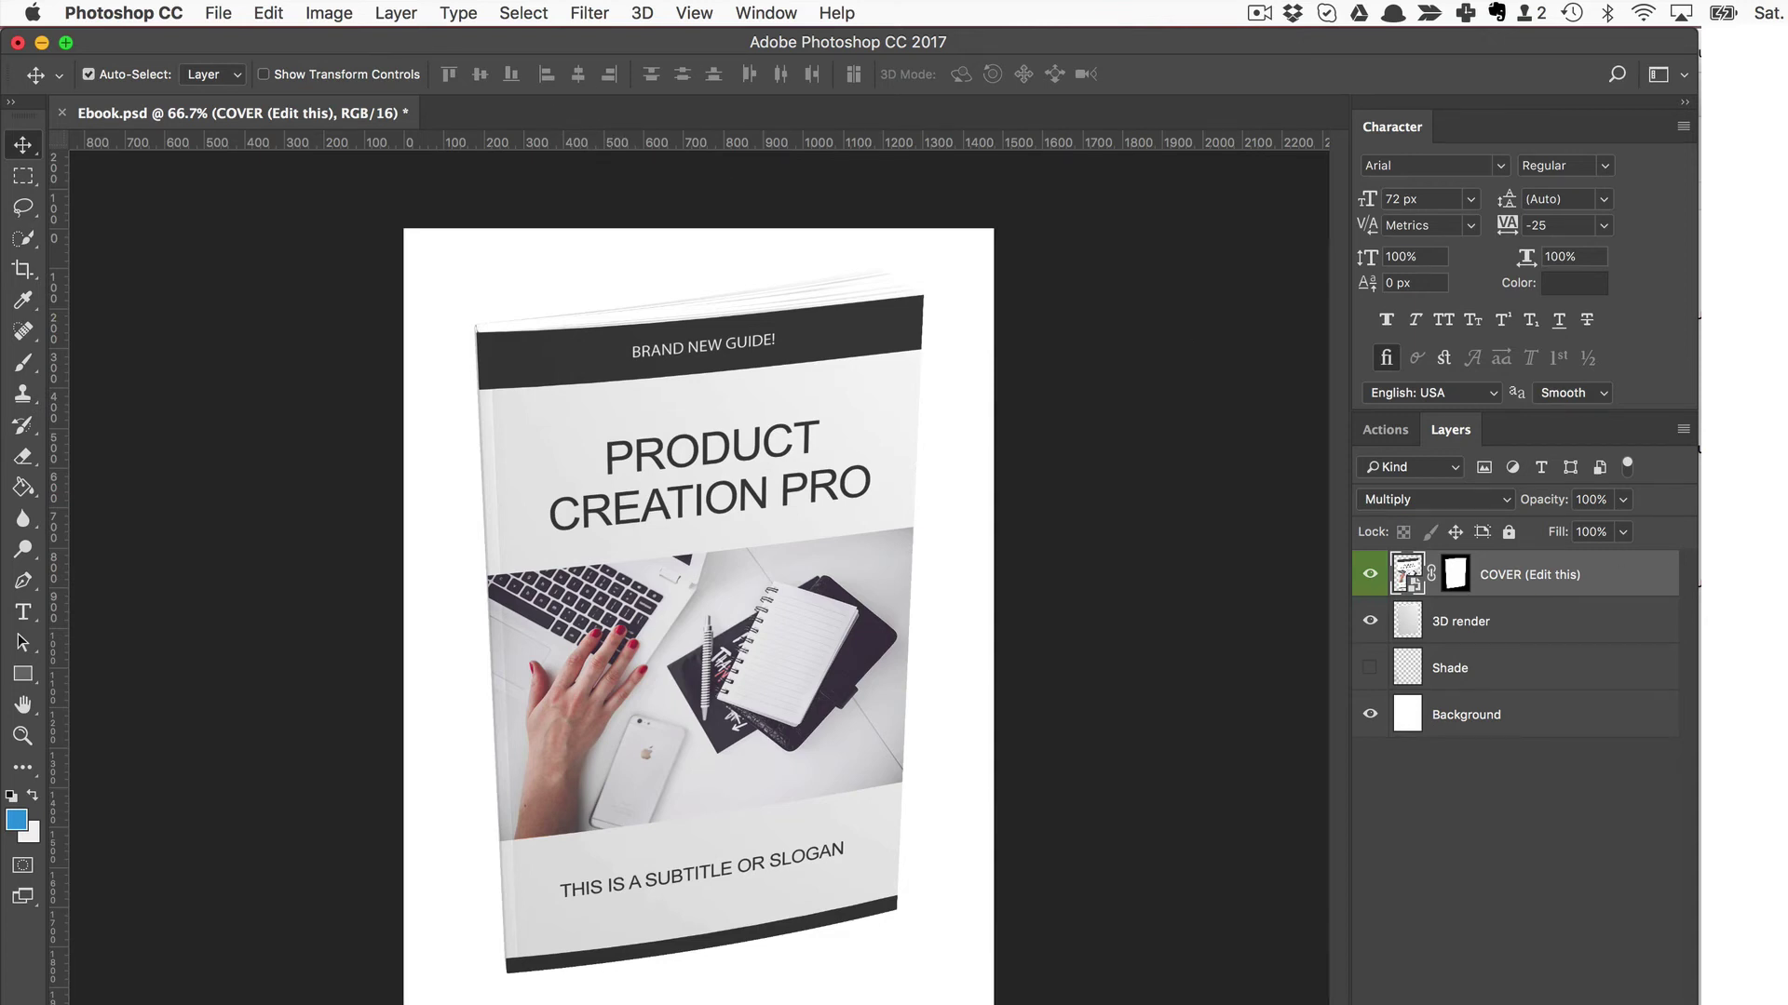
Float Ebook.psd in its own window and open Business 33.jpg from the Finder's Business folder as a Photoshop document
mouse_move(252, 121)
left_mouse_down()
mouse_move(286, 195)
mouse_move(260, 154)
left_mouse_up()
key("super+Tab")
left_click(1322, 662)
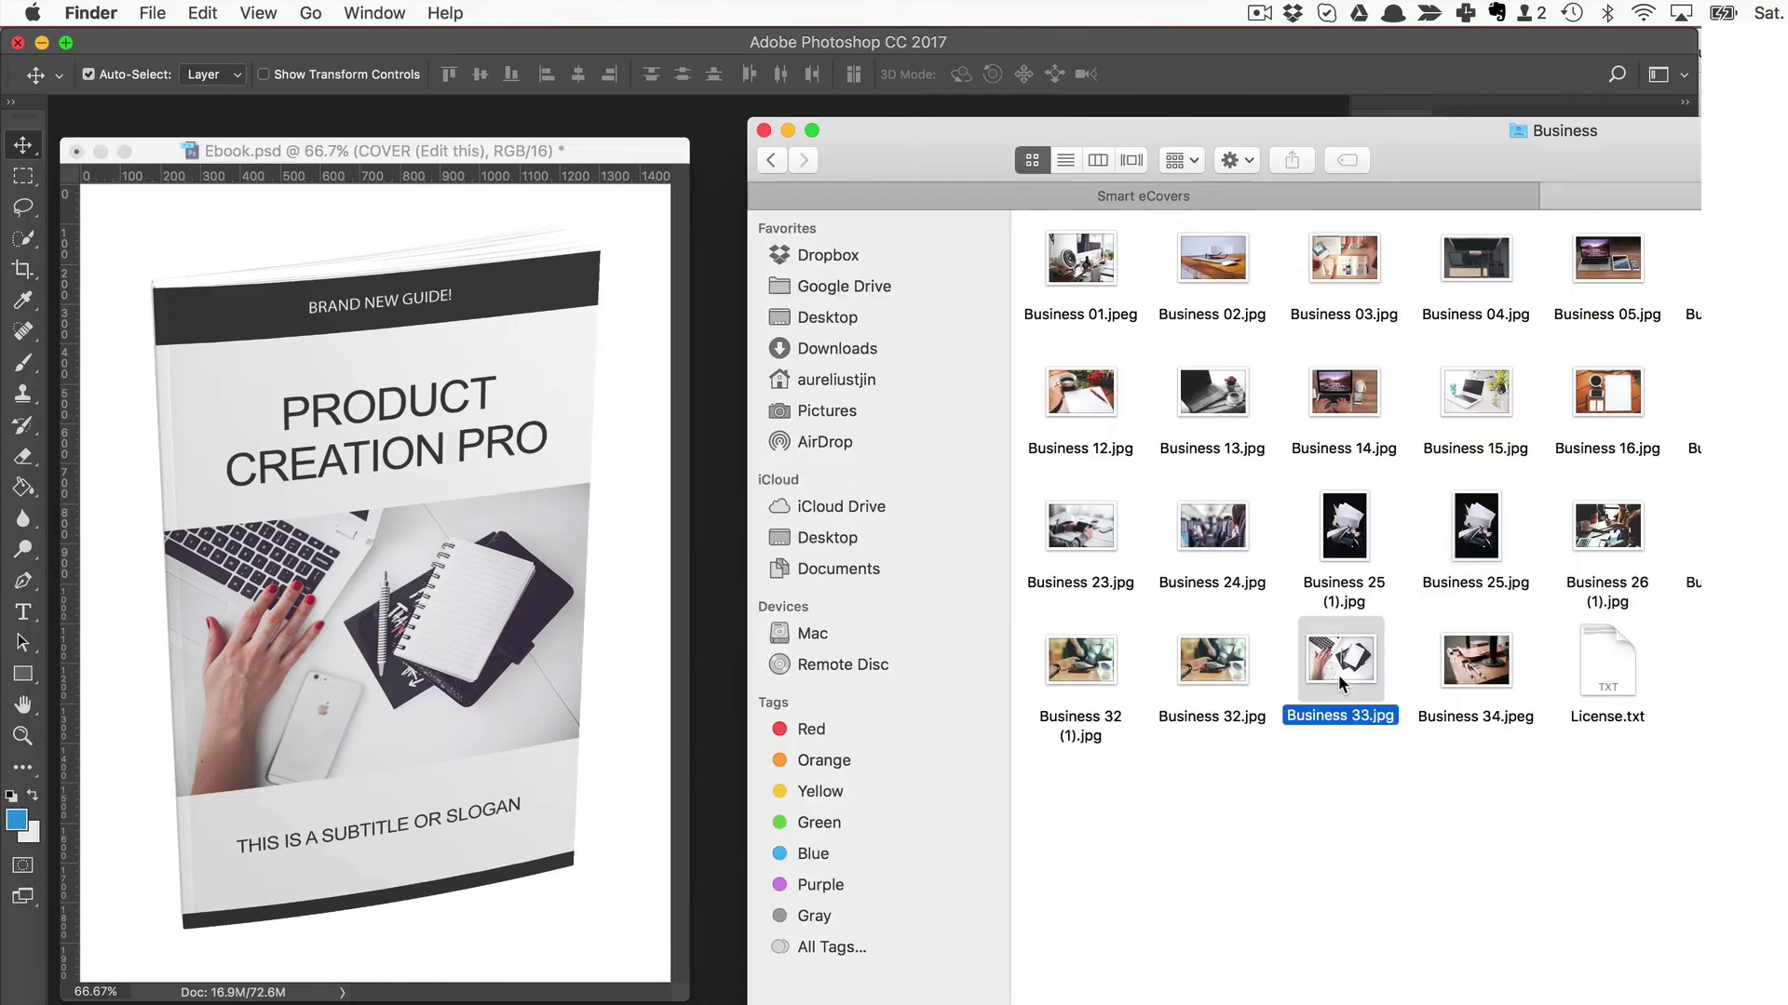
key("super+o")
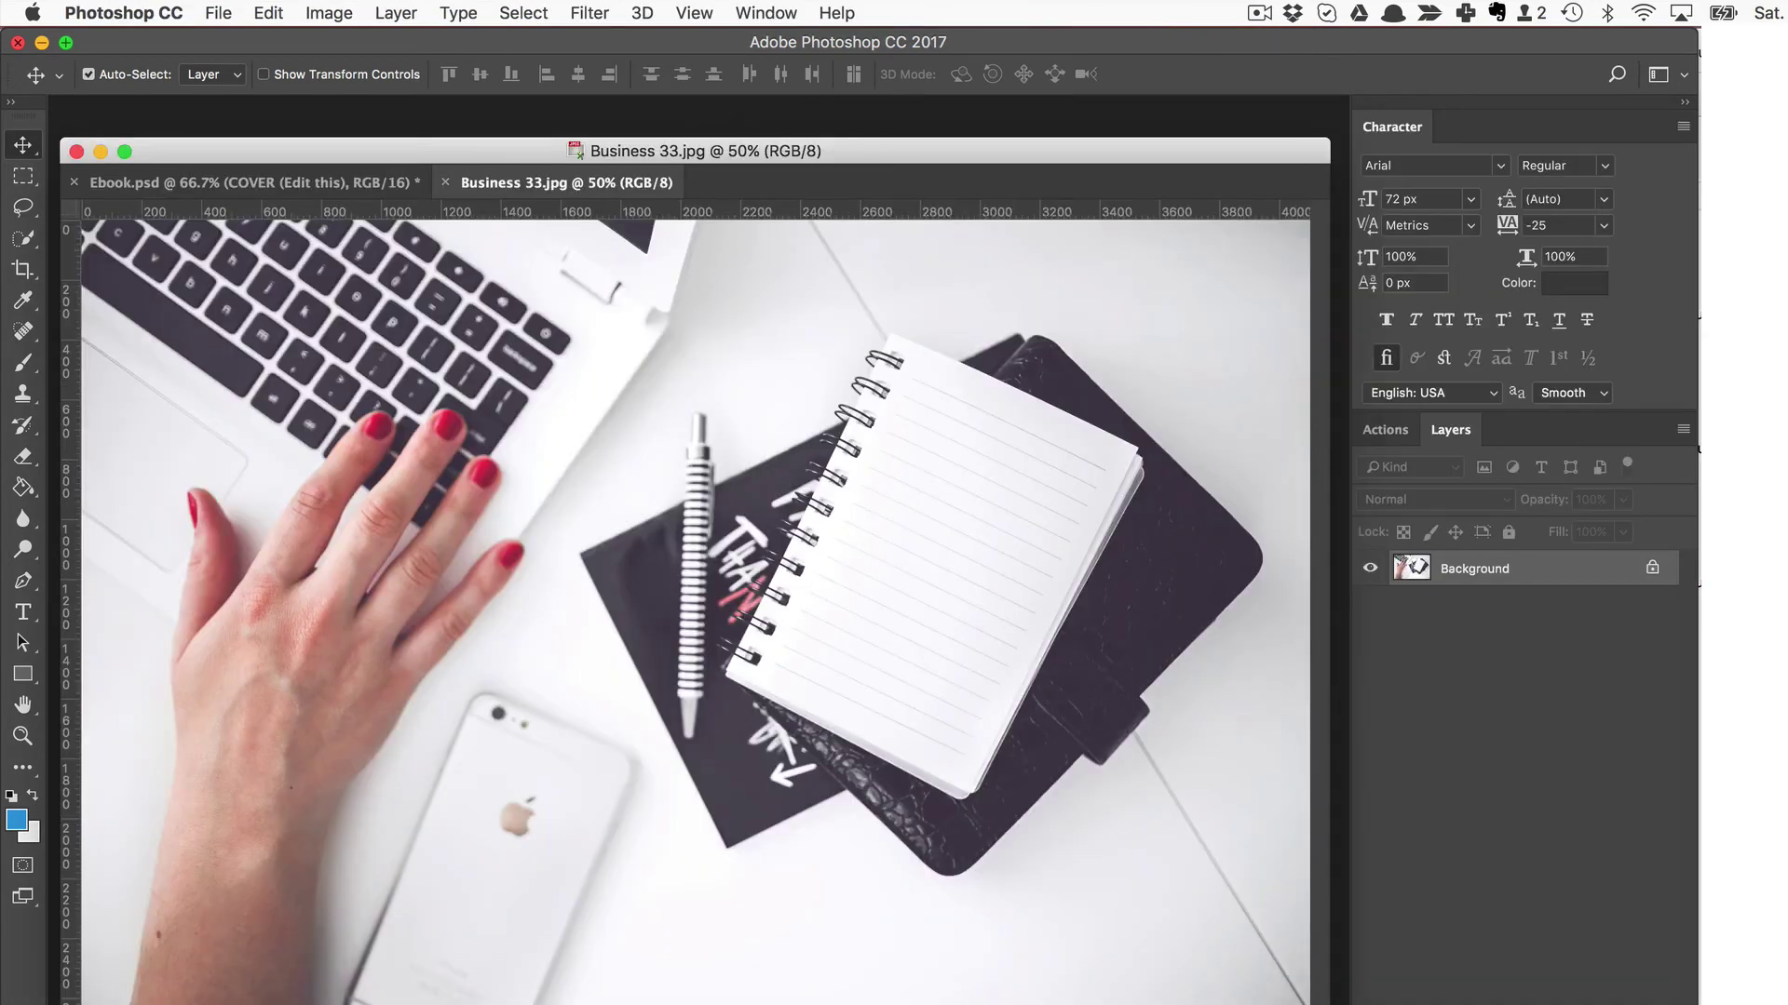
left_click_drag(676, 151, 676, 132)
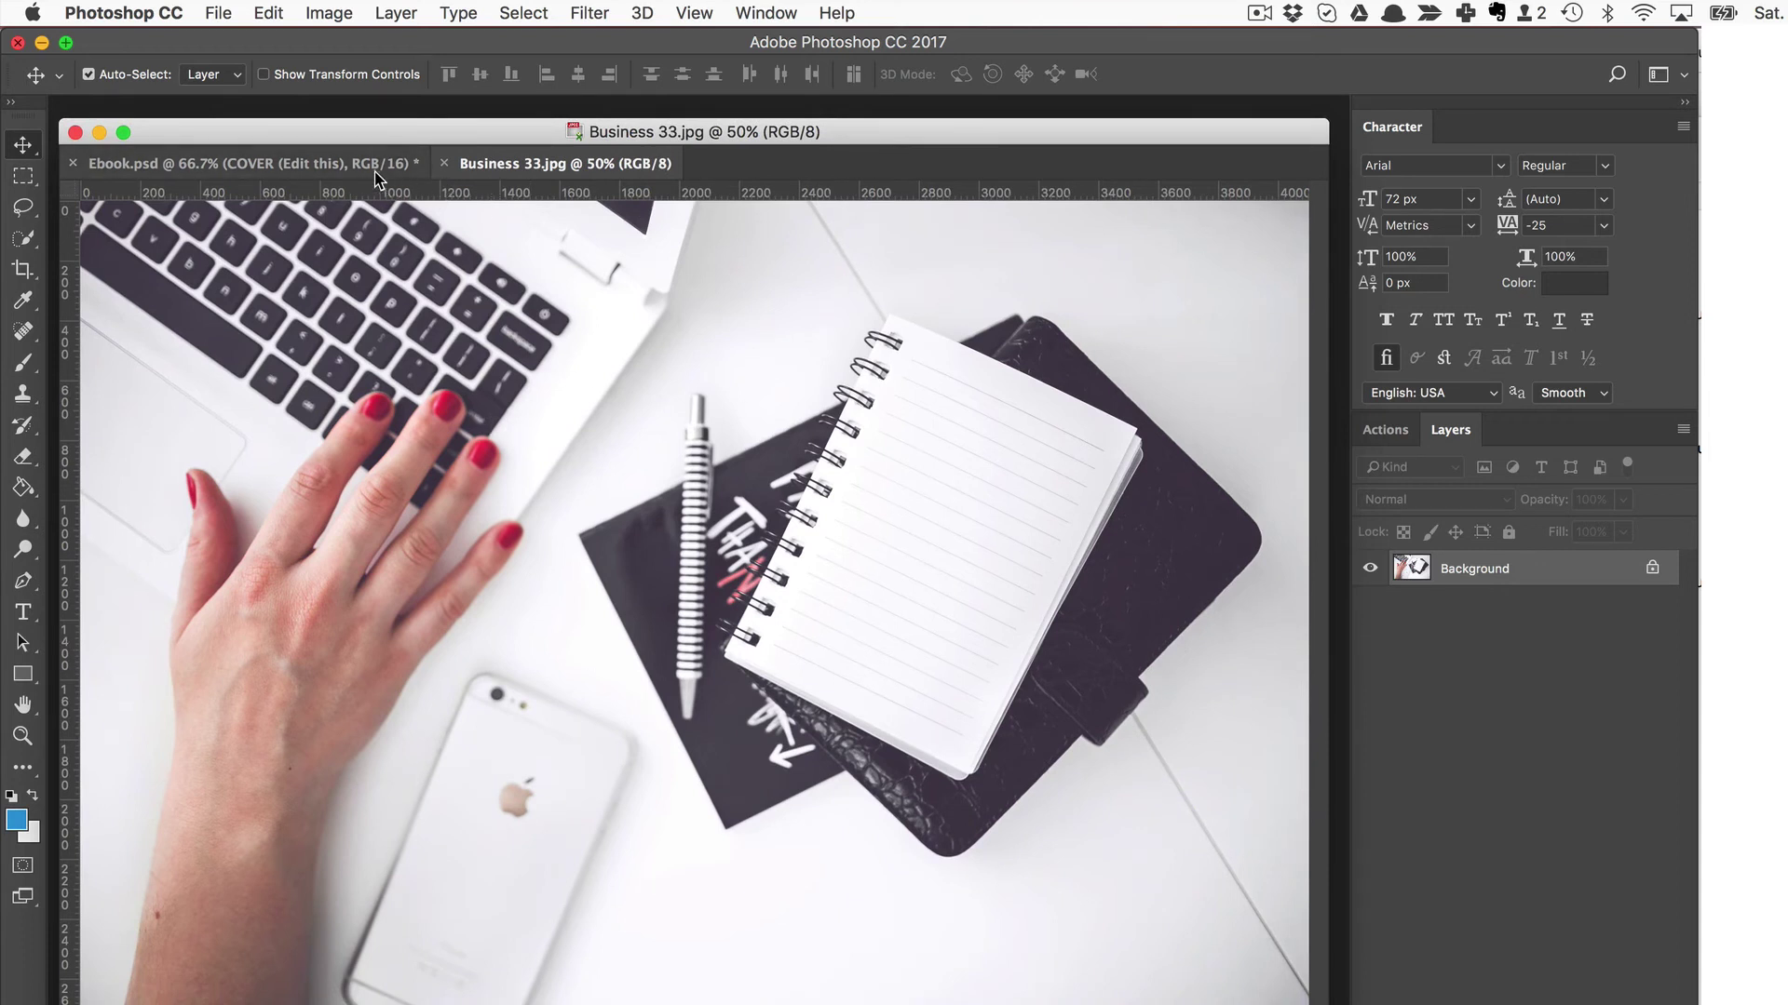
Open the contents of the COVER (Edit this) smart object from Ebook.psd for editing
left_click(432, 166)
left_click(471, 165)
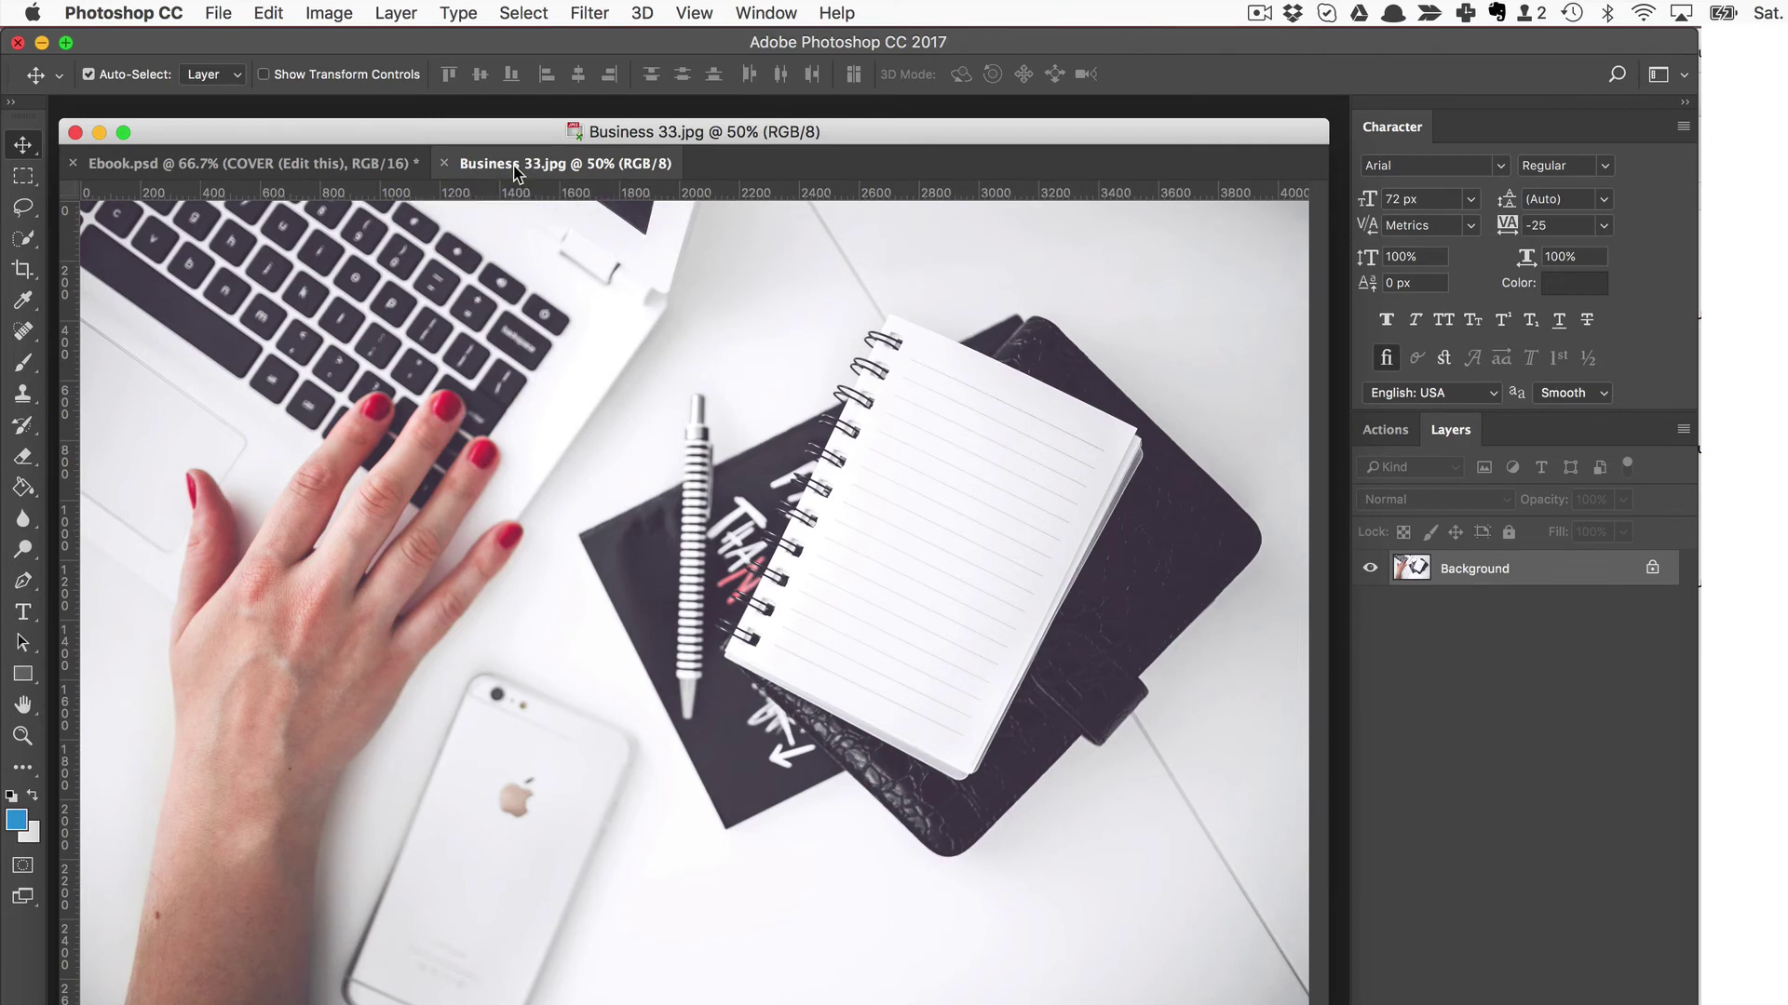
left_click(371, 176)
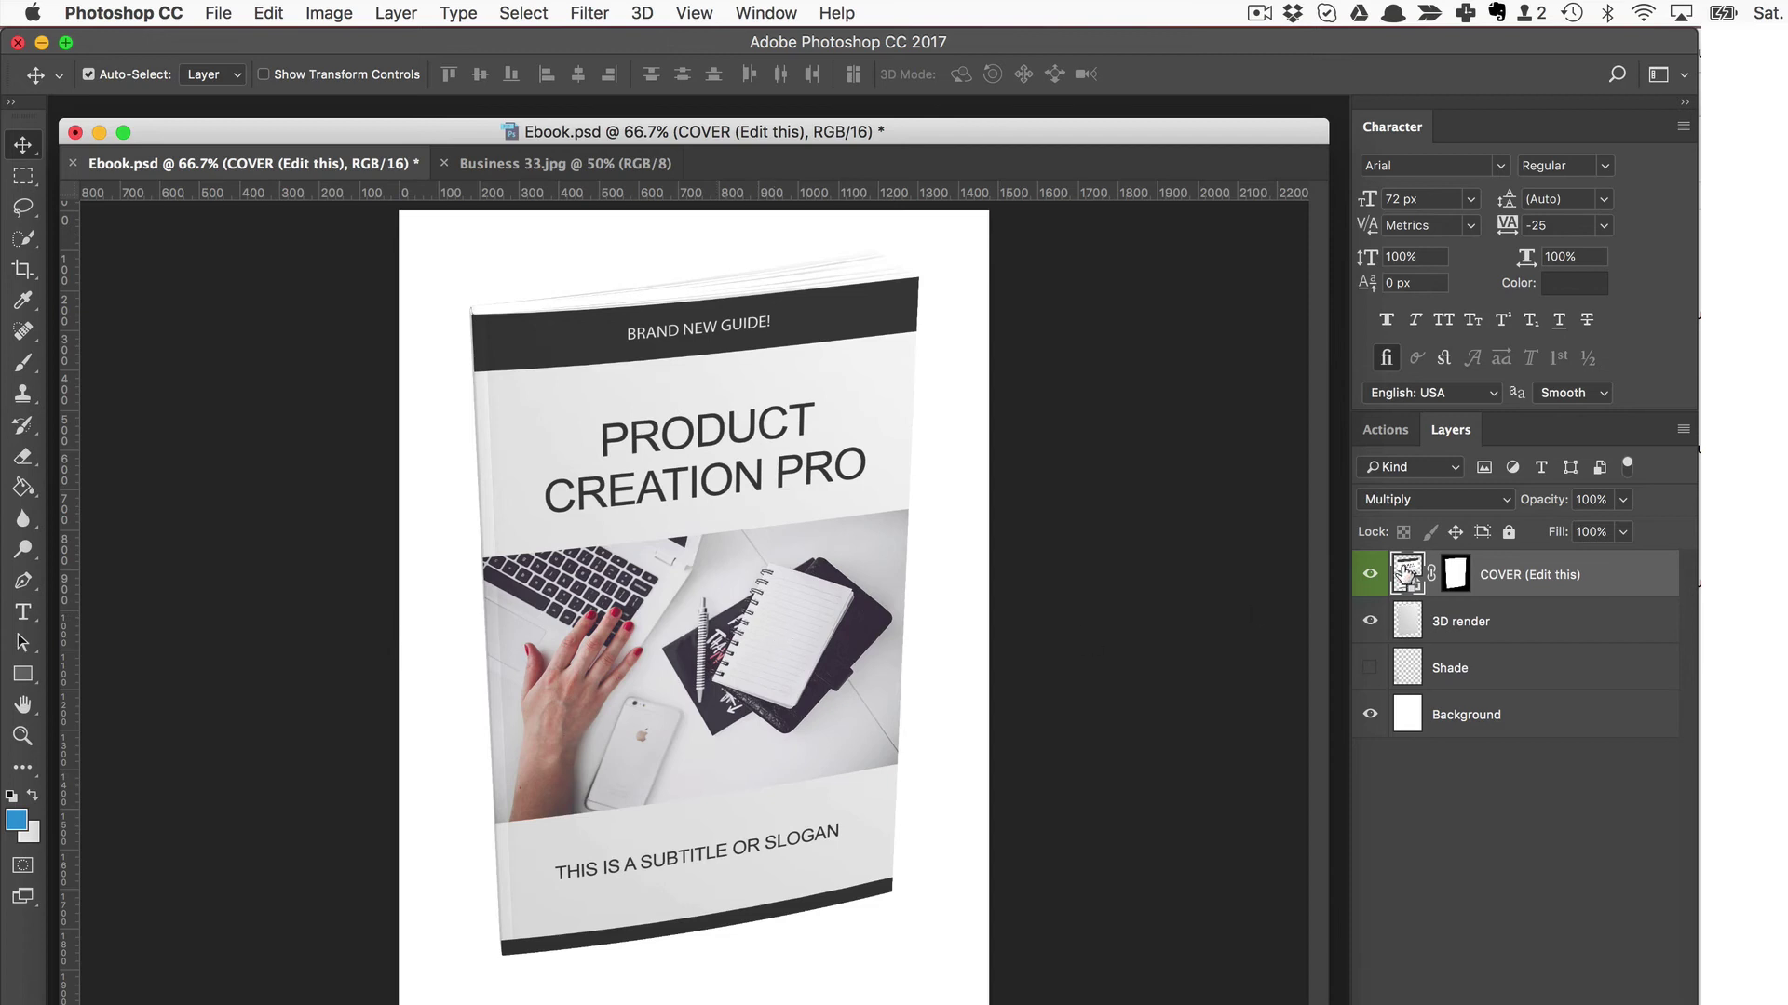
double_click(1409, 576)
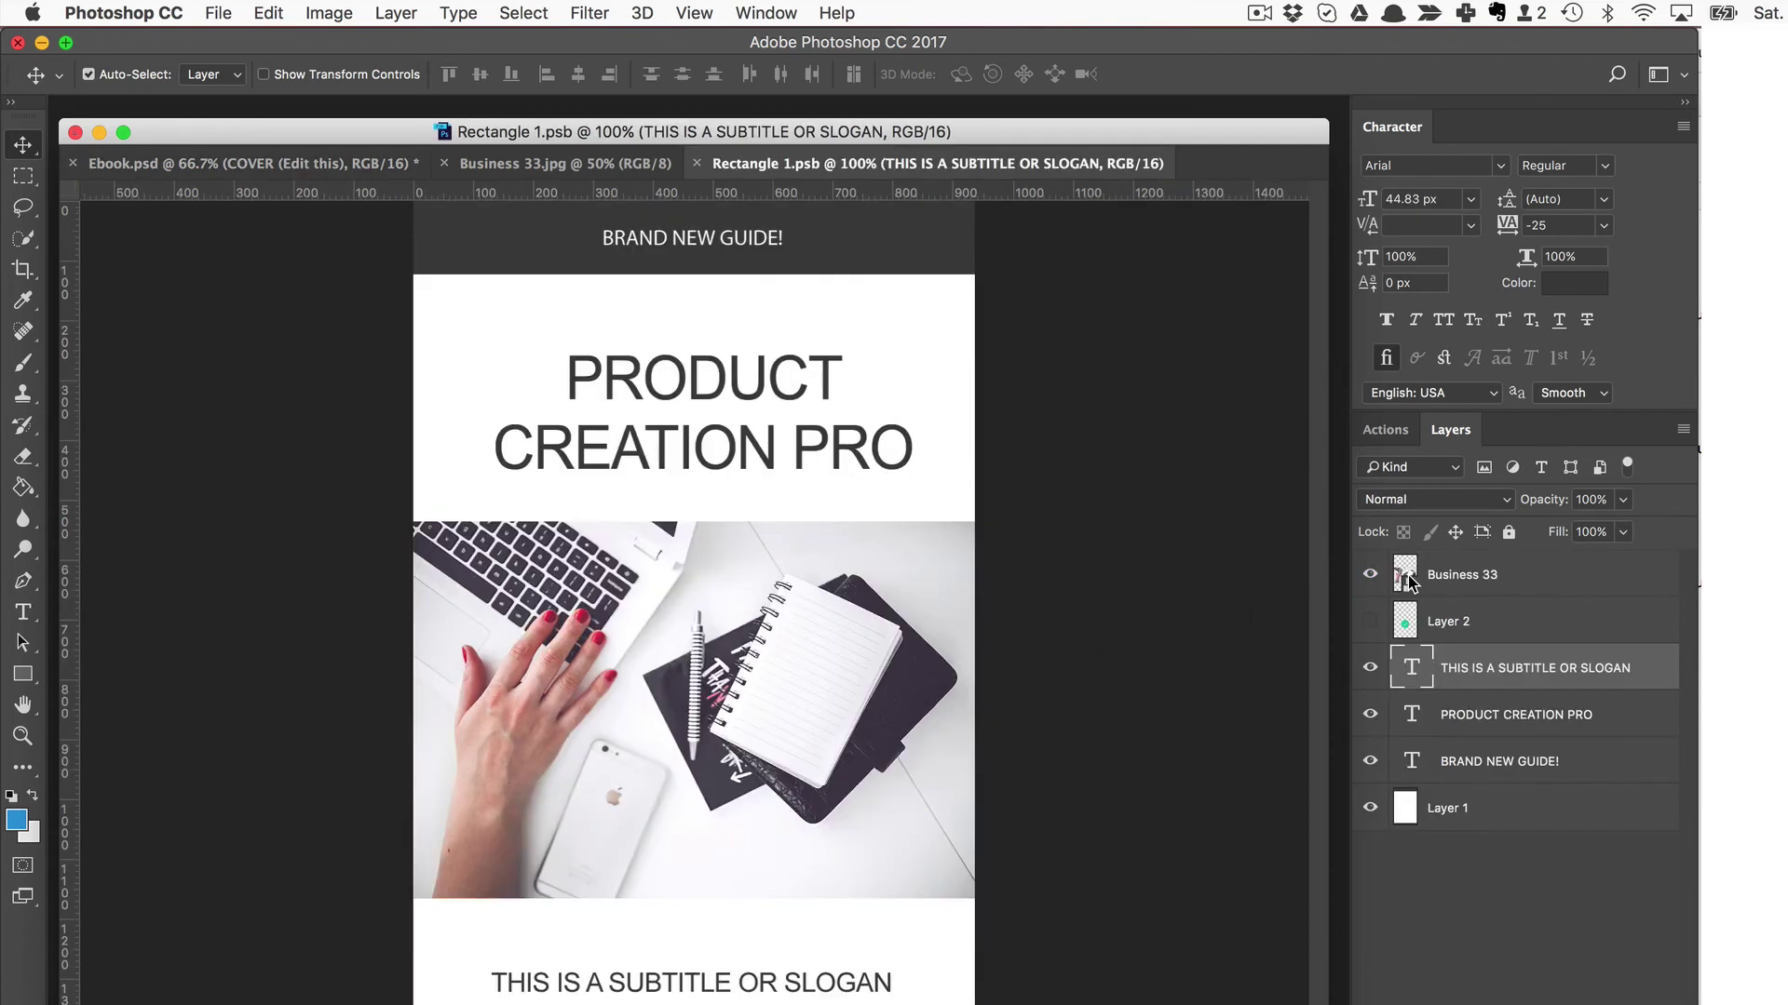
left_click(377, 161)
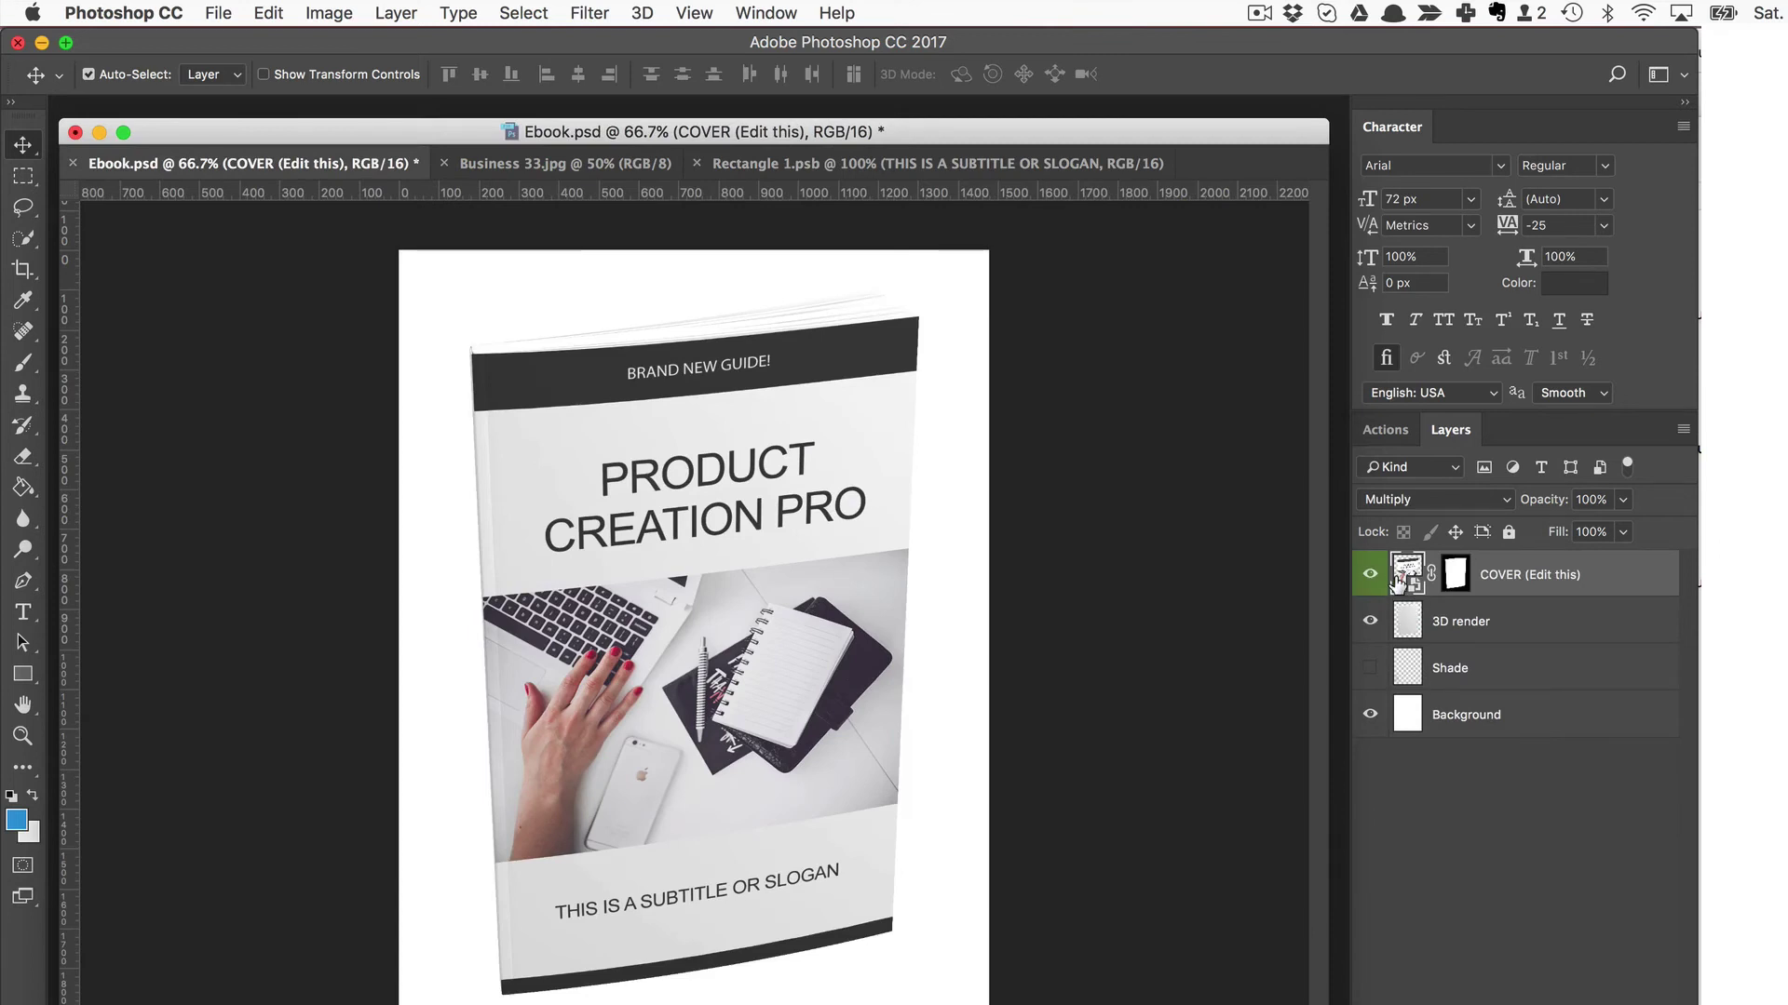
double_click(1408, 579)
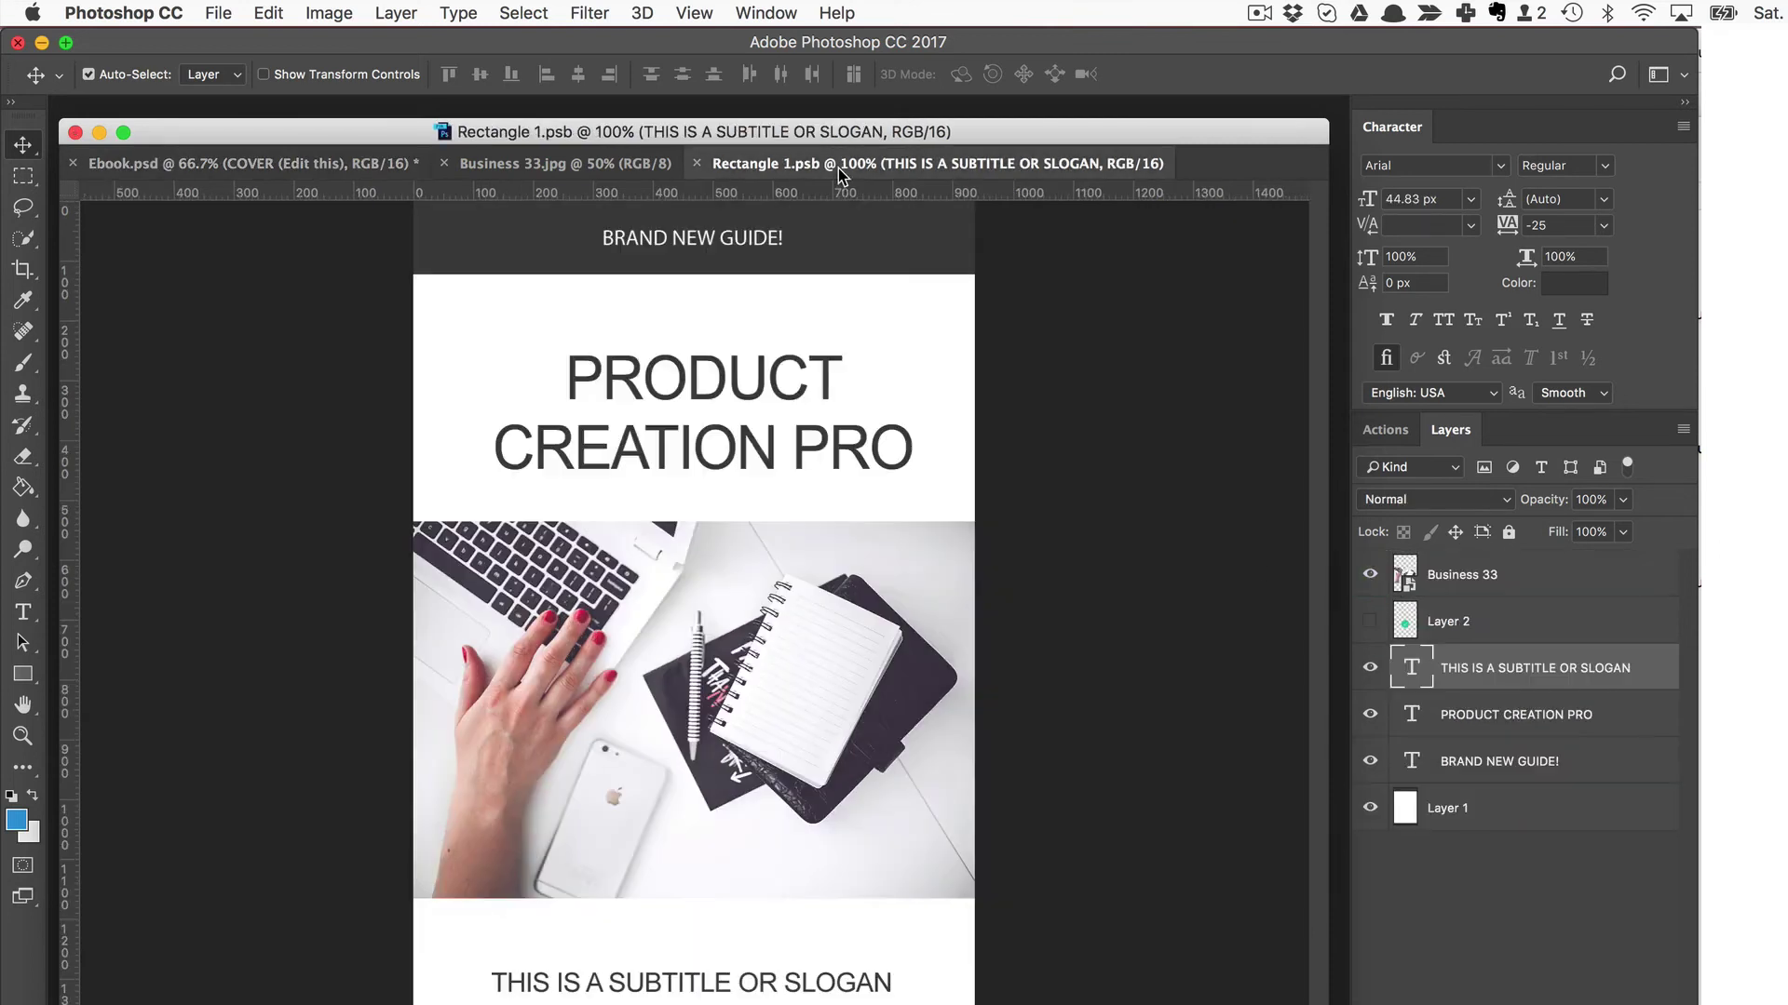
Detach Business 33.jpg into its own window and arrange it beside the Rectangle 1.psb cover window
left_click(582, 166)
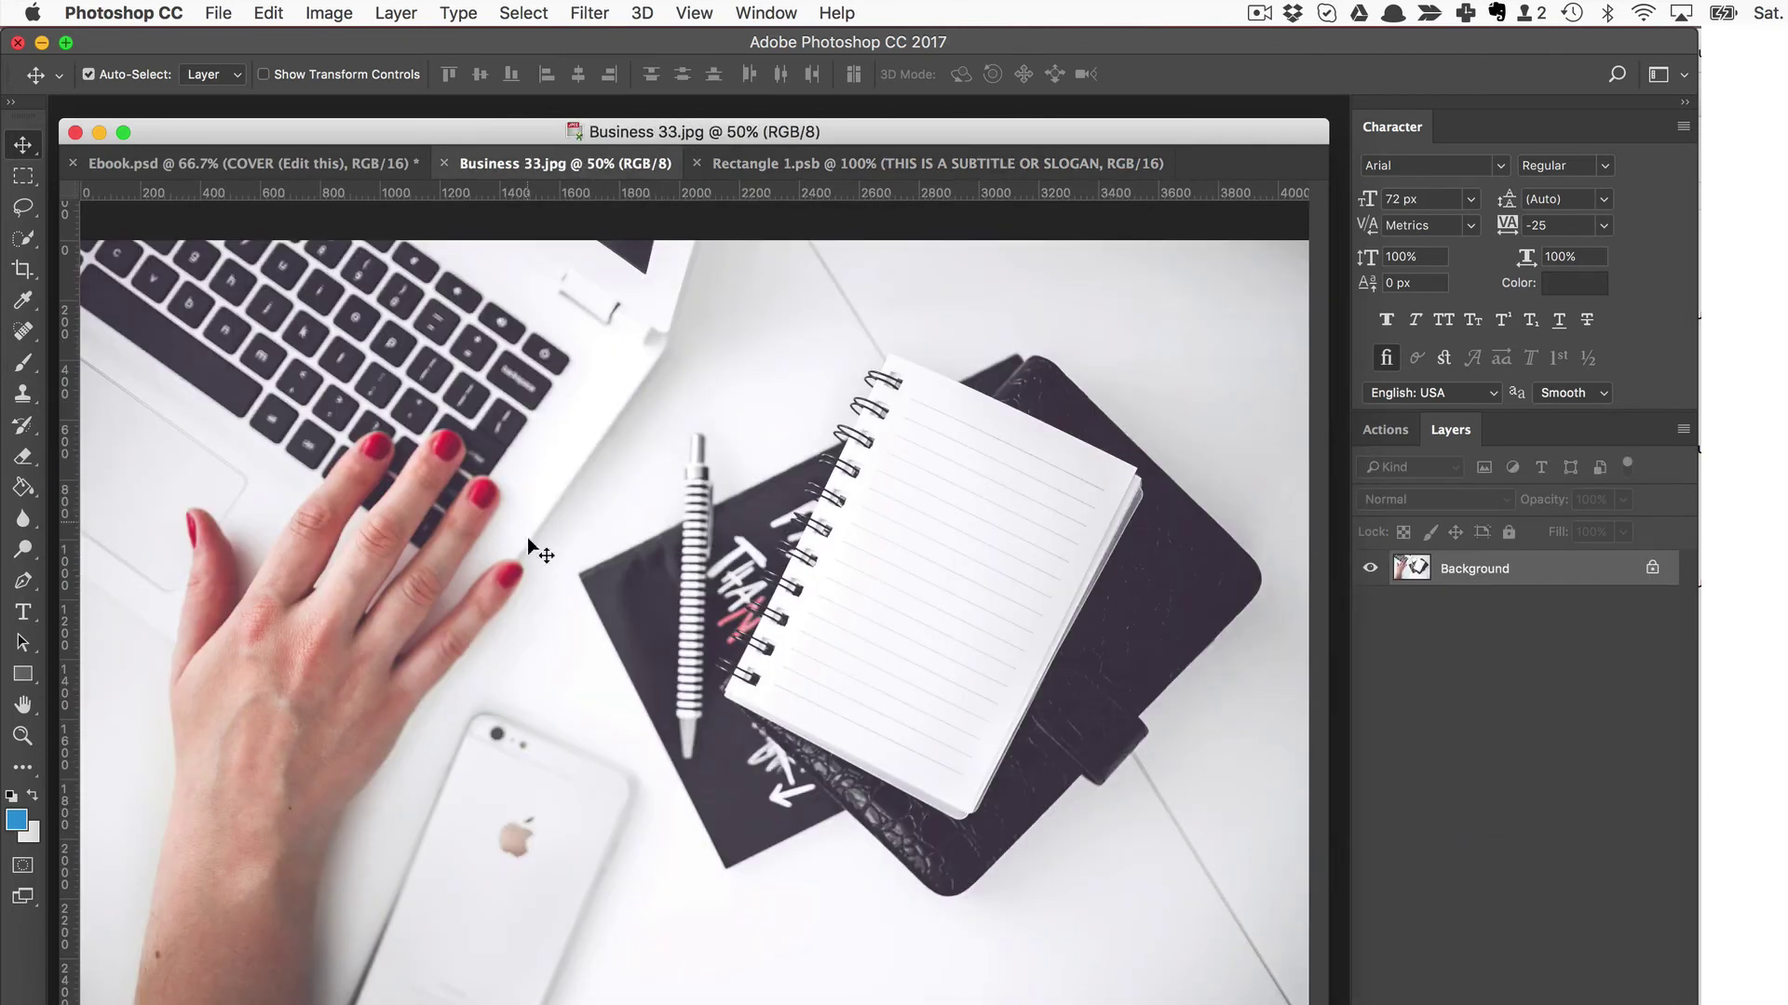
left_click_drag(572, 172, 257, 275)
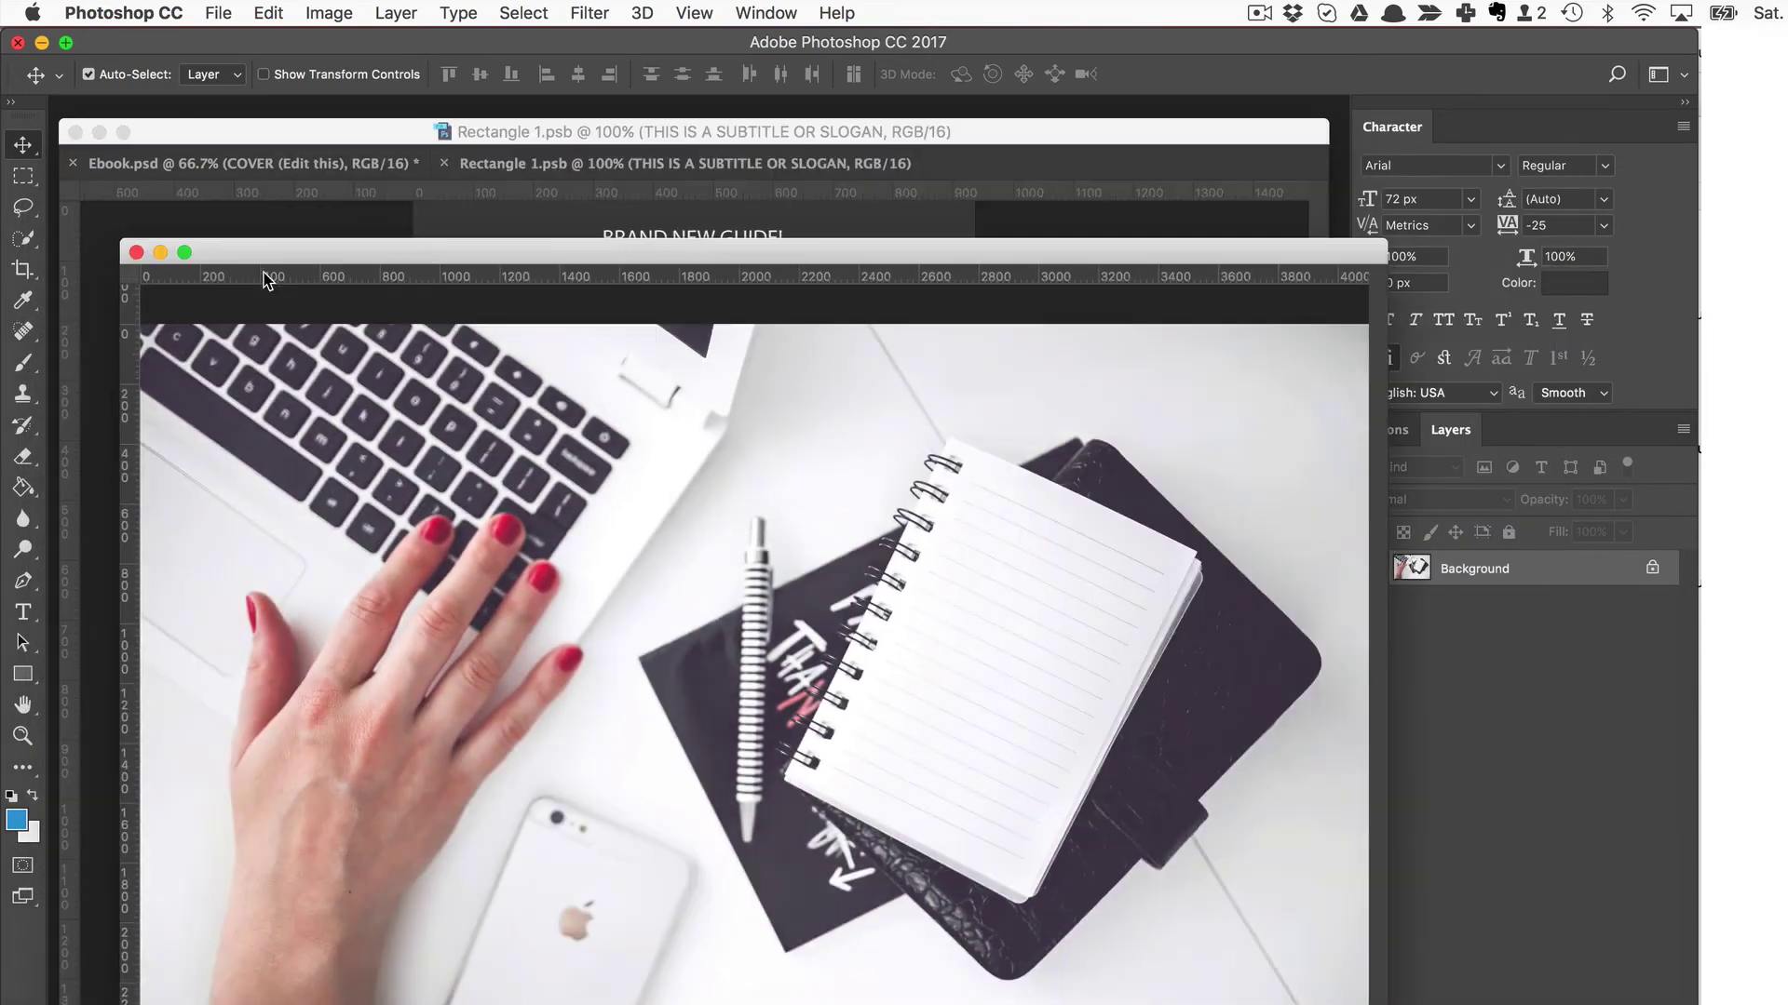
left_click_drag(486, 258, 1028, 240)
left_click_drag(772, 149, 532, 149)
left_click(829, 381)
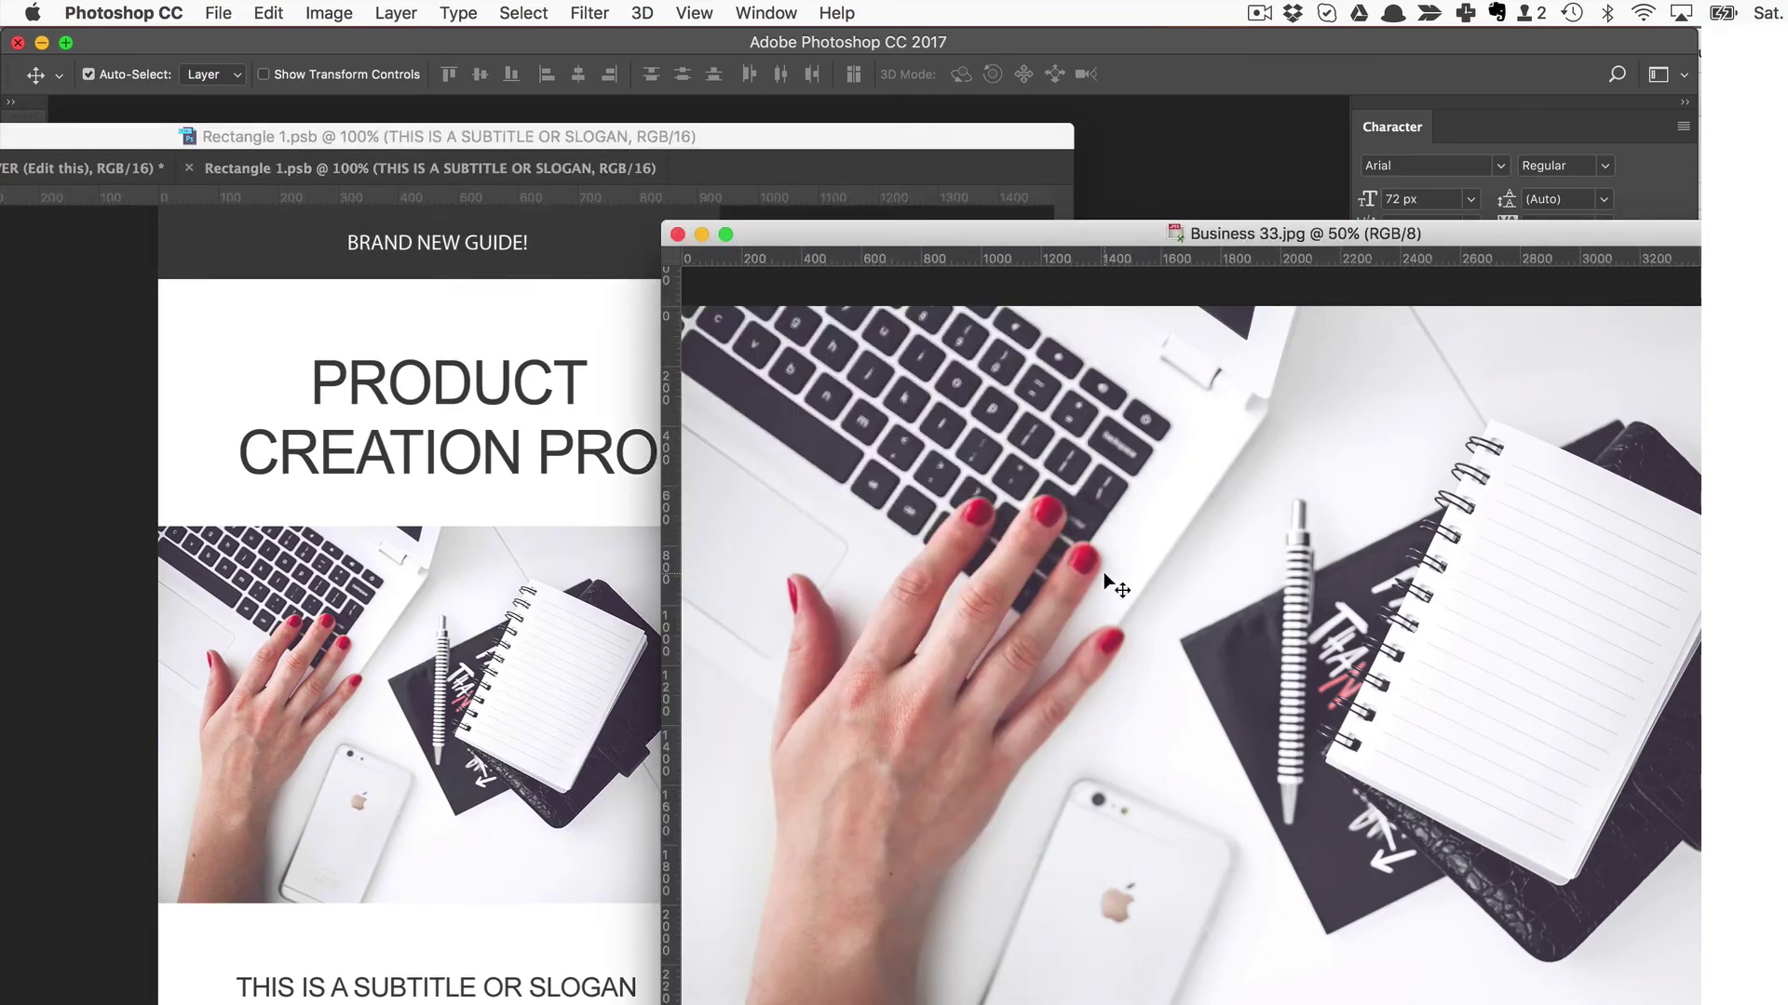
Try to move the Business 33.jpg background layer directly into the cover document
left_click_drag(1104, 572, 762, 679)
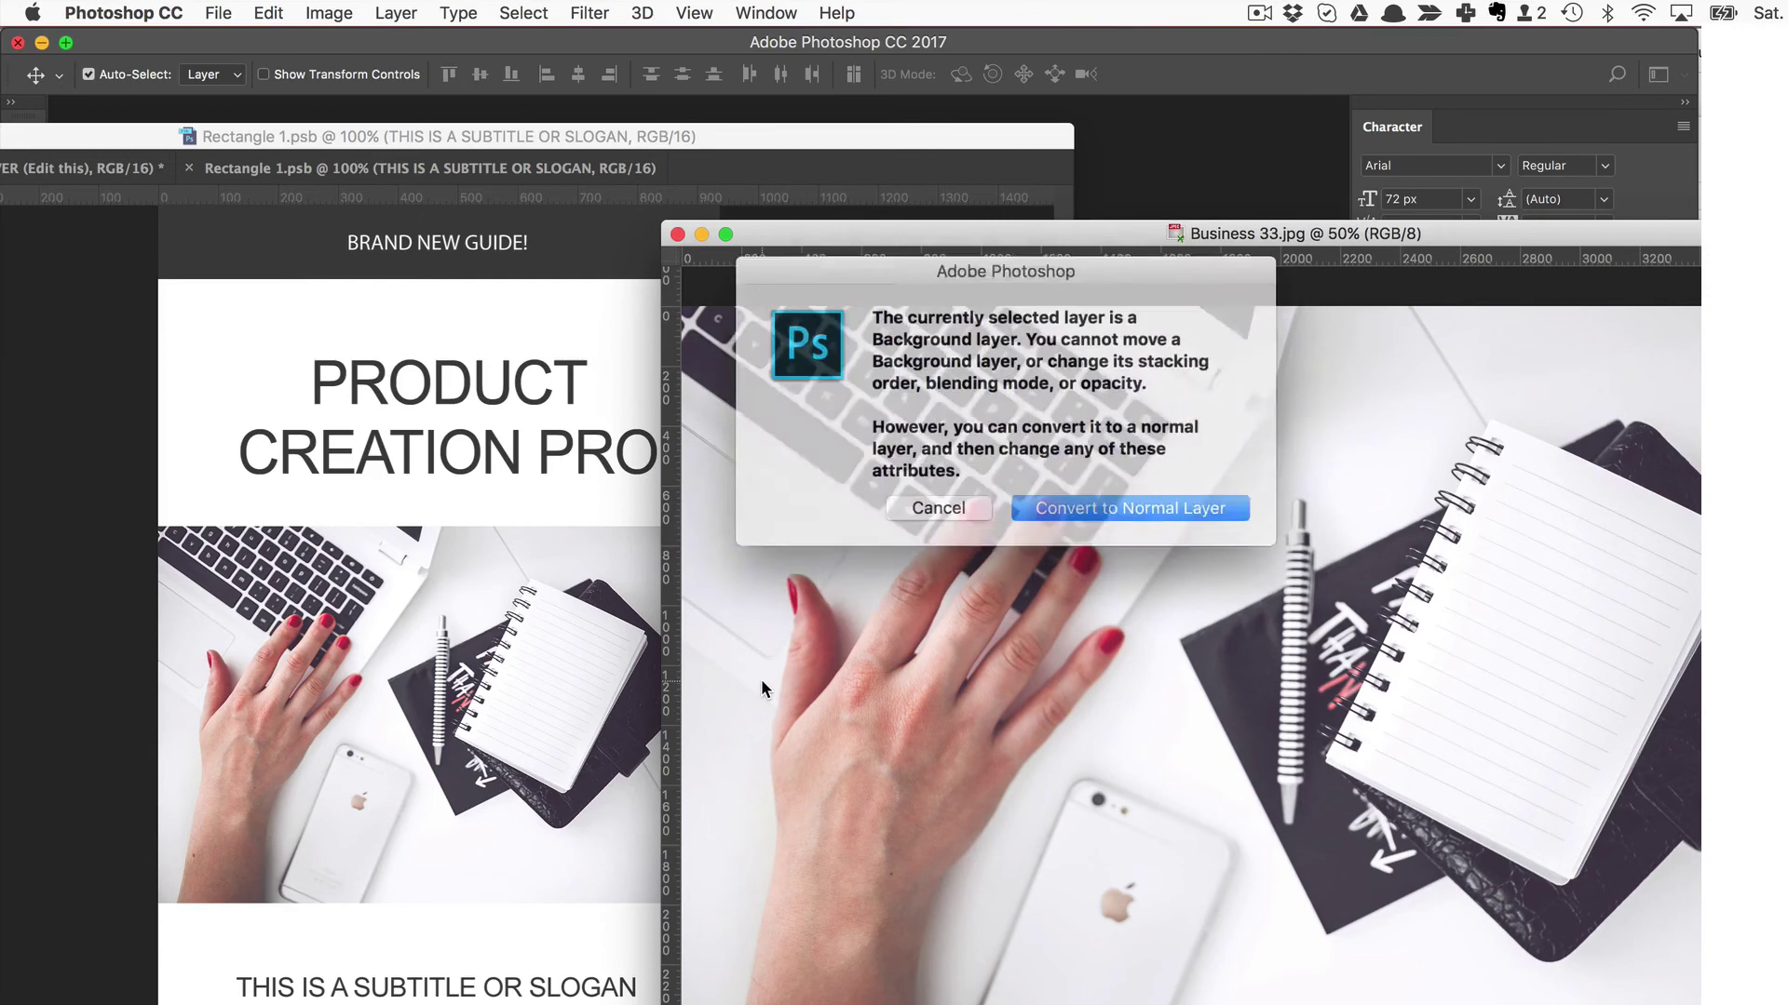
left_click(951, 500)
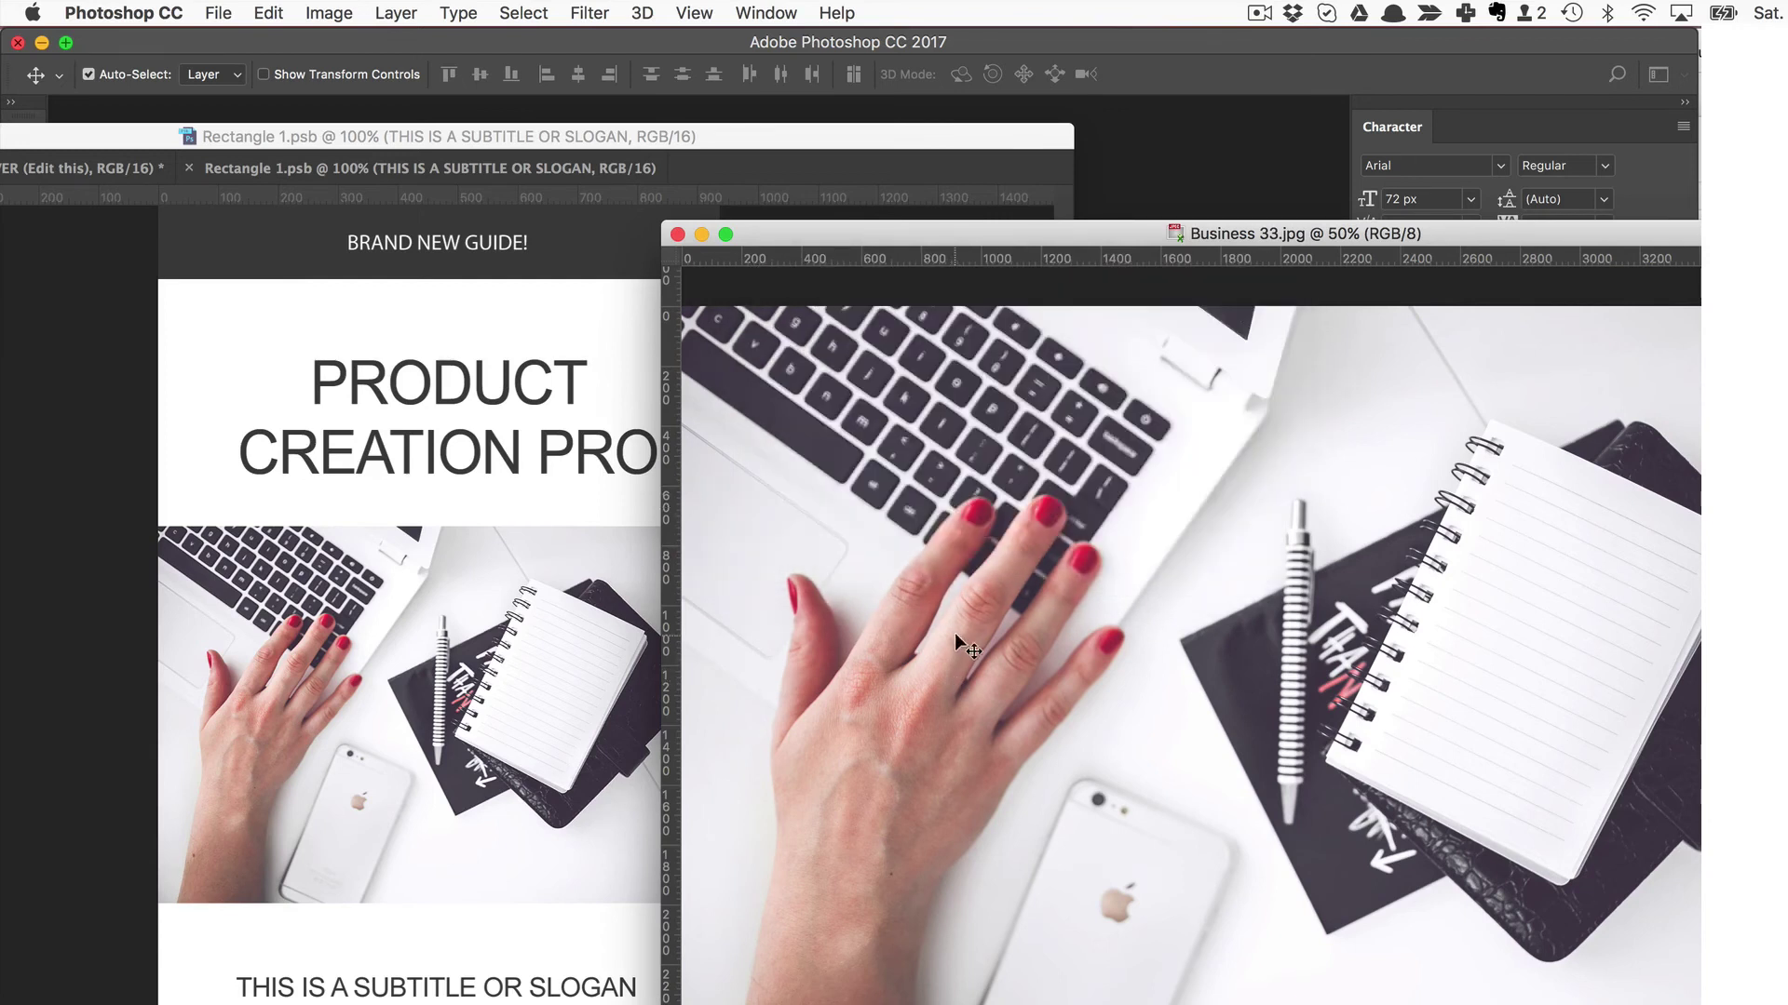
left_click(268, 13)
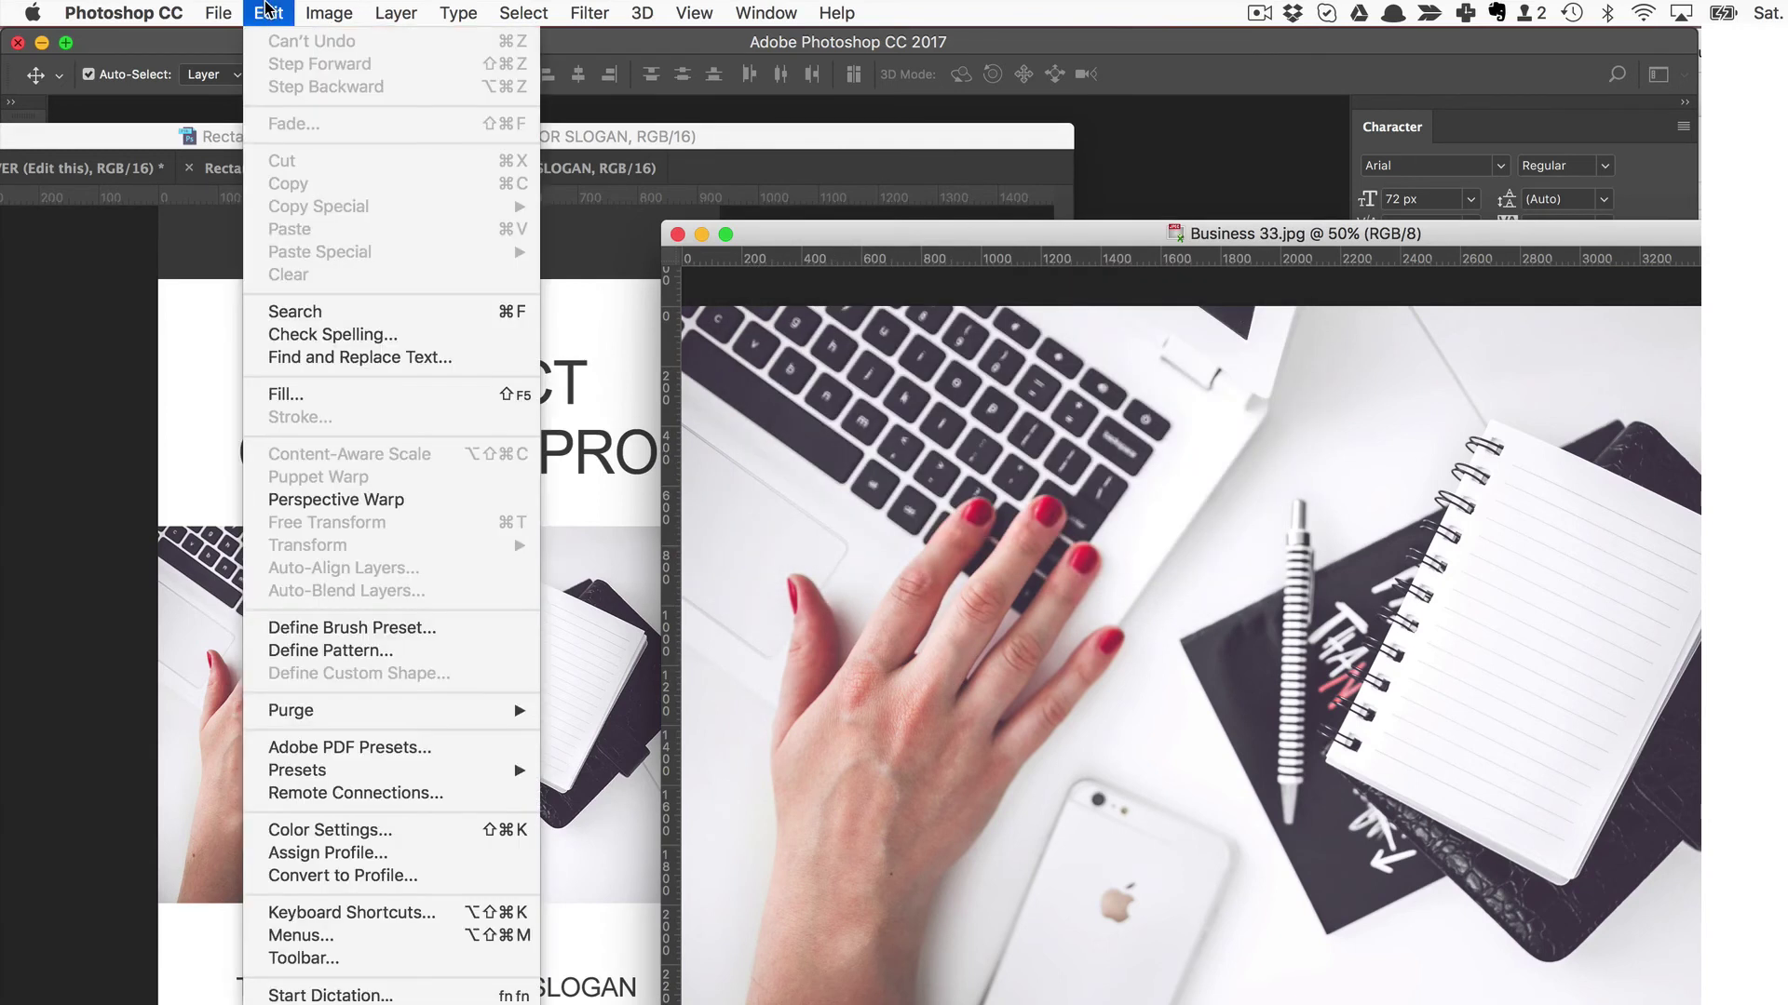
mouse_move(324, 17)
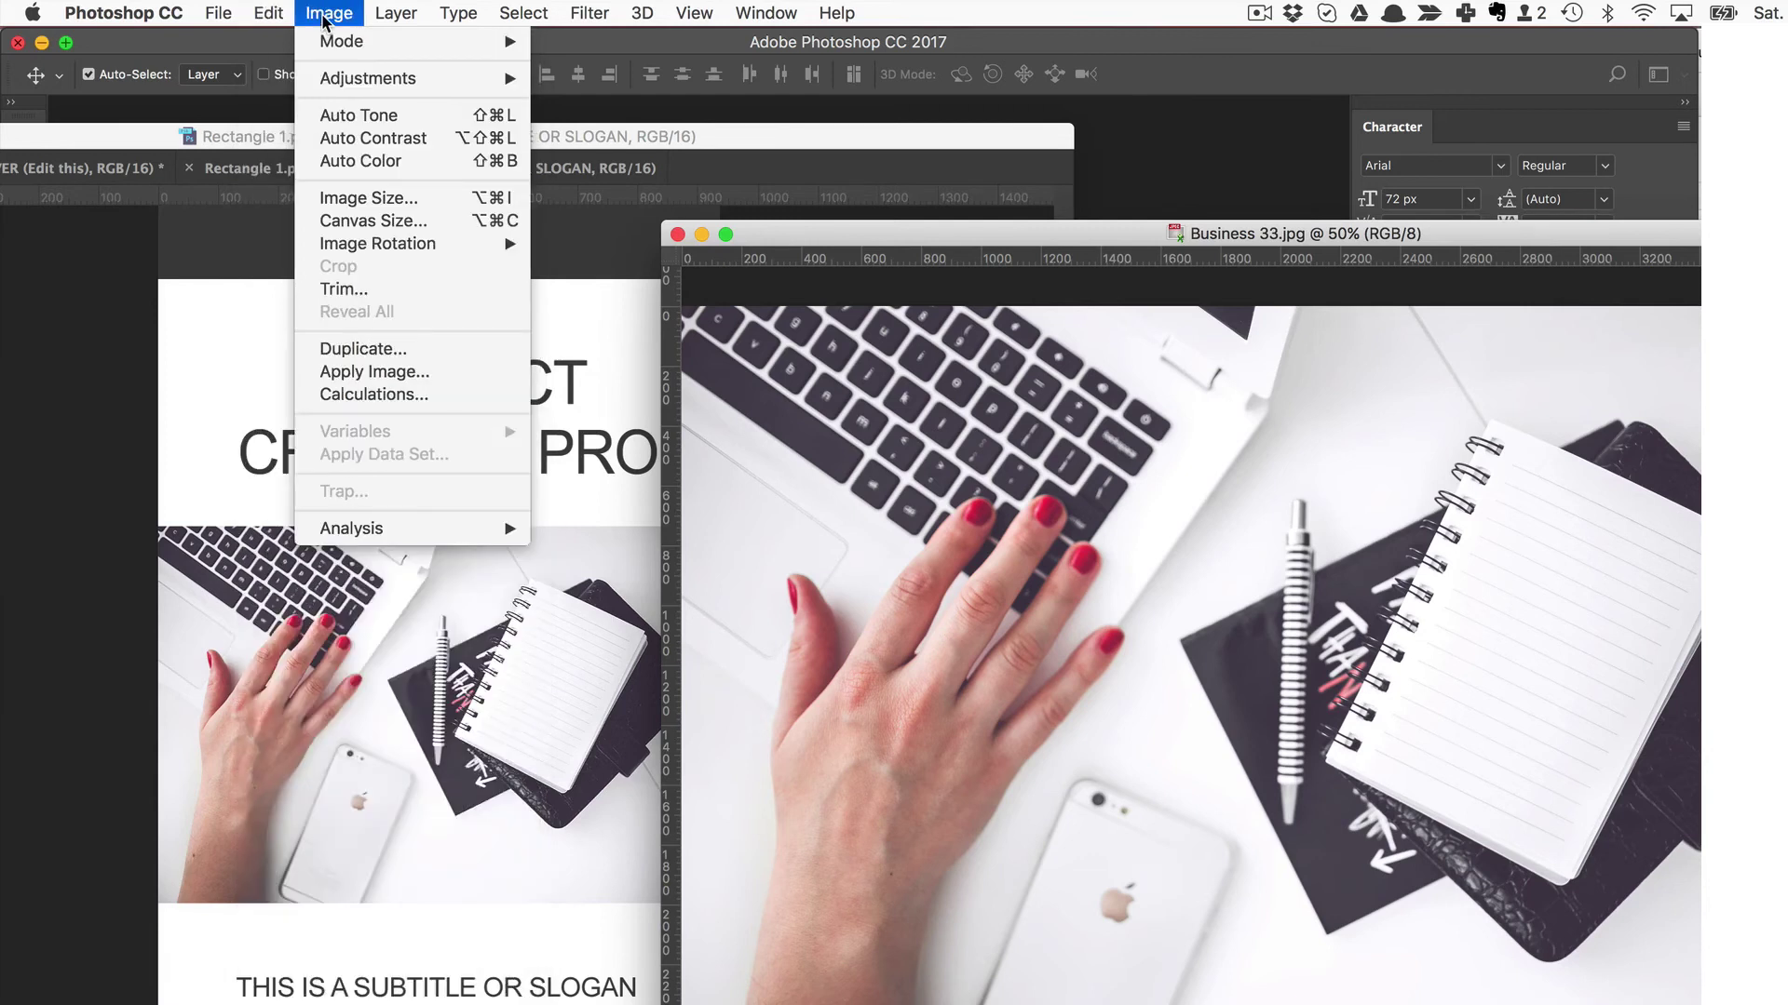
left_click(258, 13)
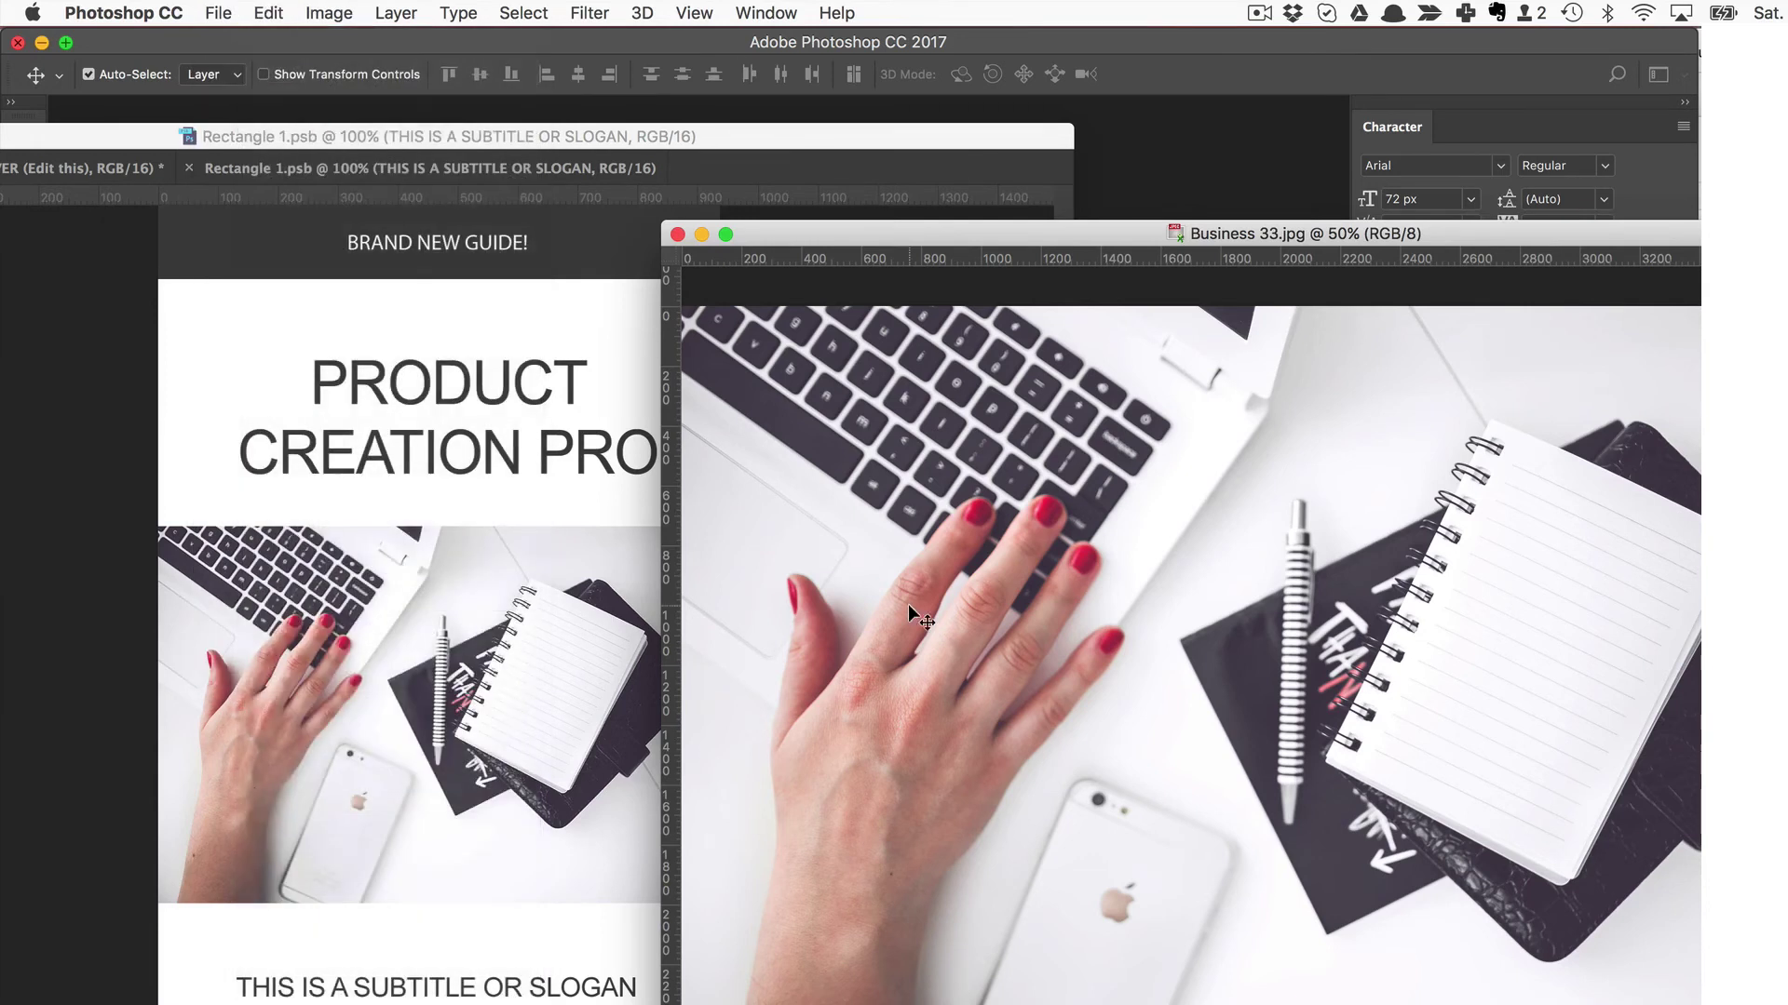
left_click(341, 11)
mouse_move(259, 11)
Copy the entire Business 33.jpg image and paste it into the Rectangle 1.psb cover document
left_click(1014, 577)
key("super+a")
key("super")
left_click(587, 142)
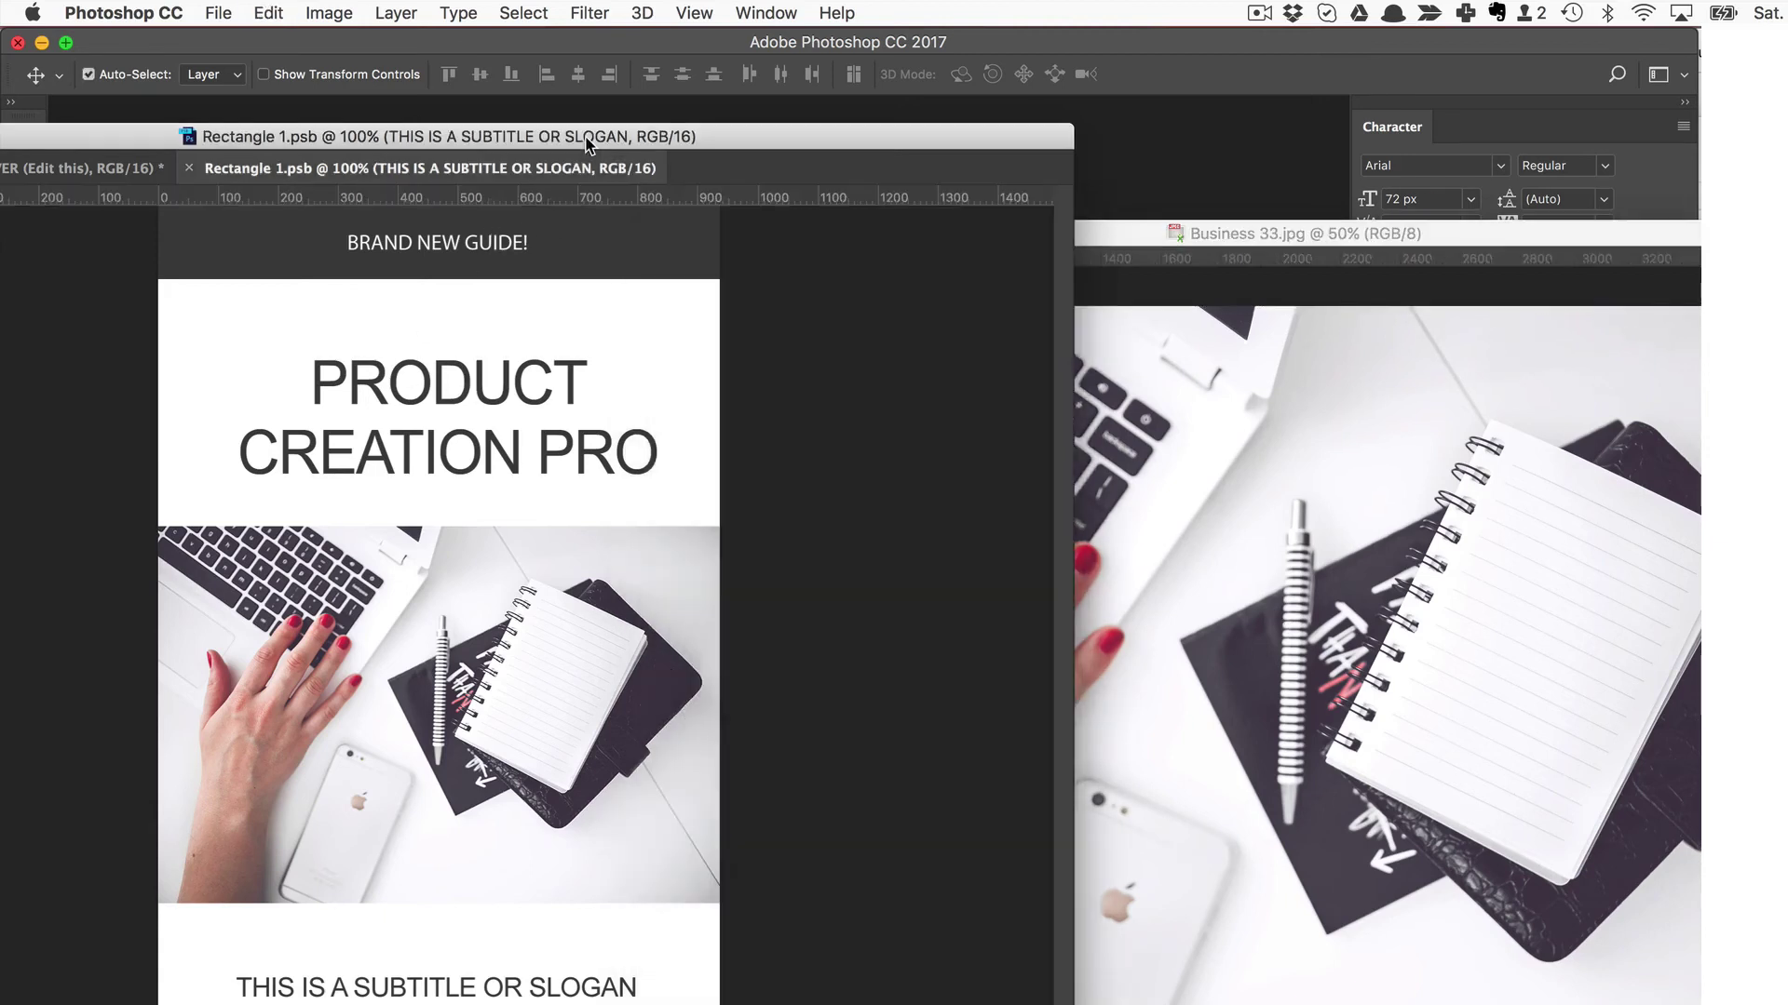
left_click_drag(555, 147, 844, 150)
key("super")
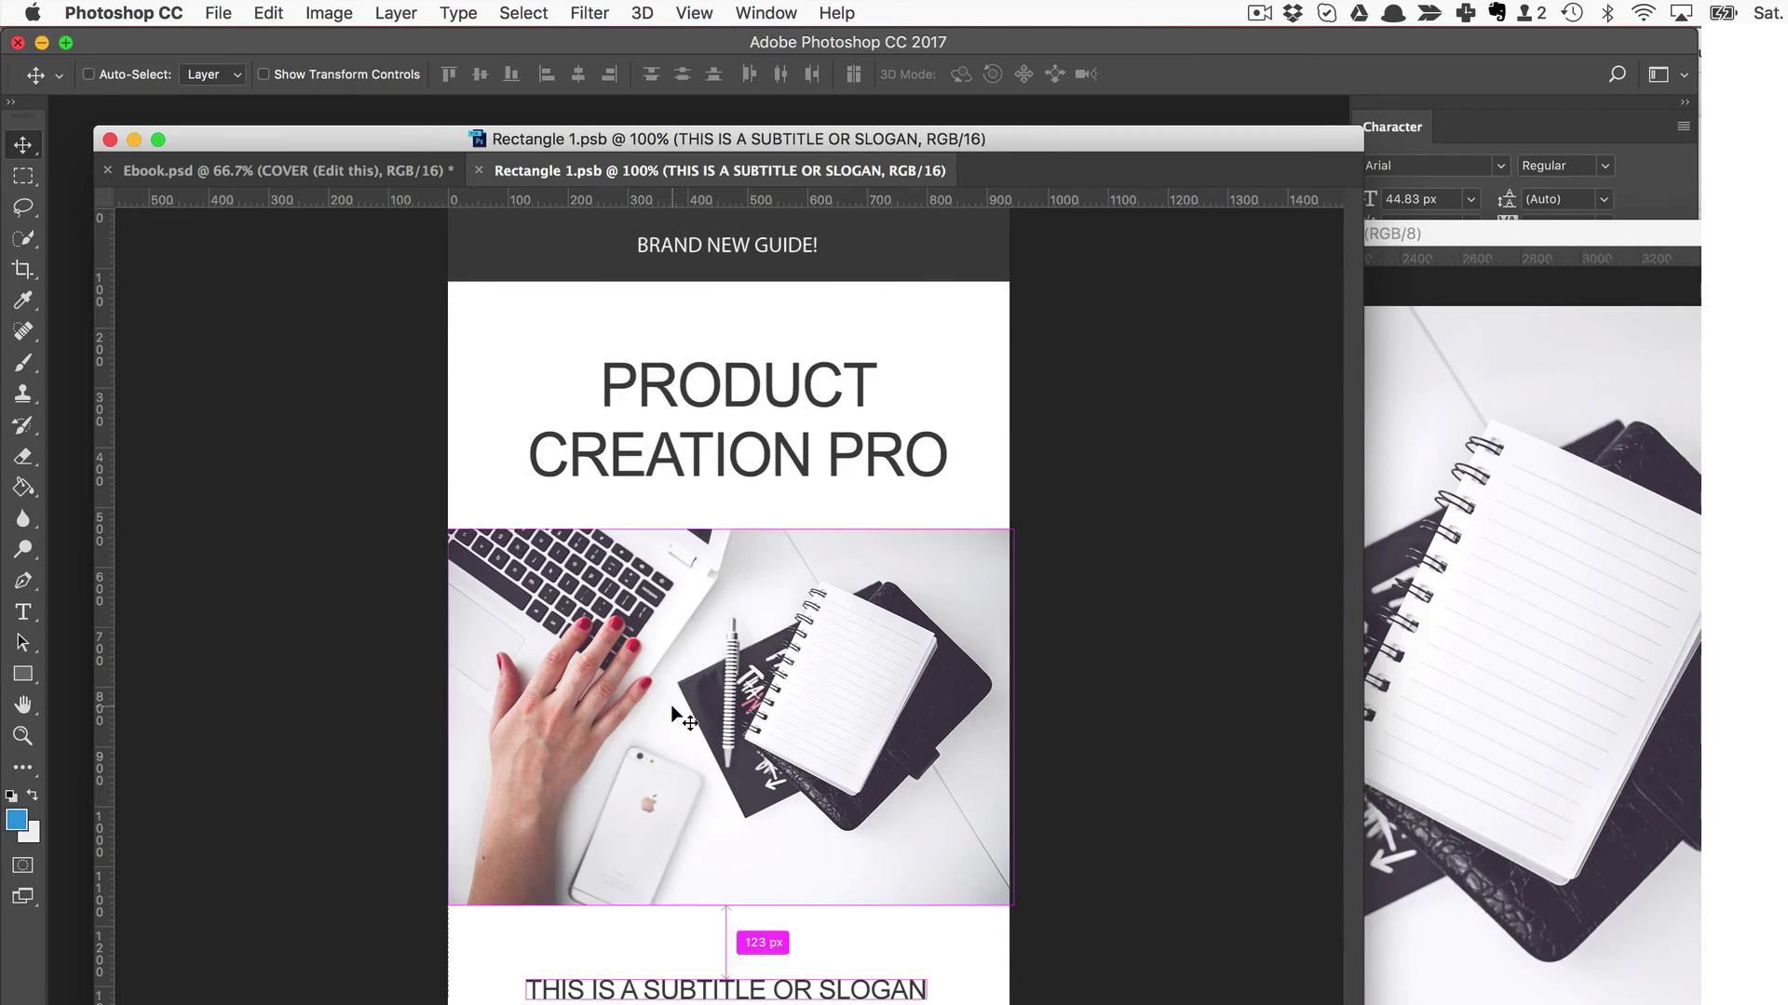
key("super+v")
Start free-transforming the pasted photo, scaling it down to about 43% and repositioning it over the cover
left_click_drag(703, 372, 567, 317)
left_click_drag(577, 236, 596, 275)
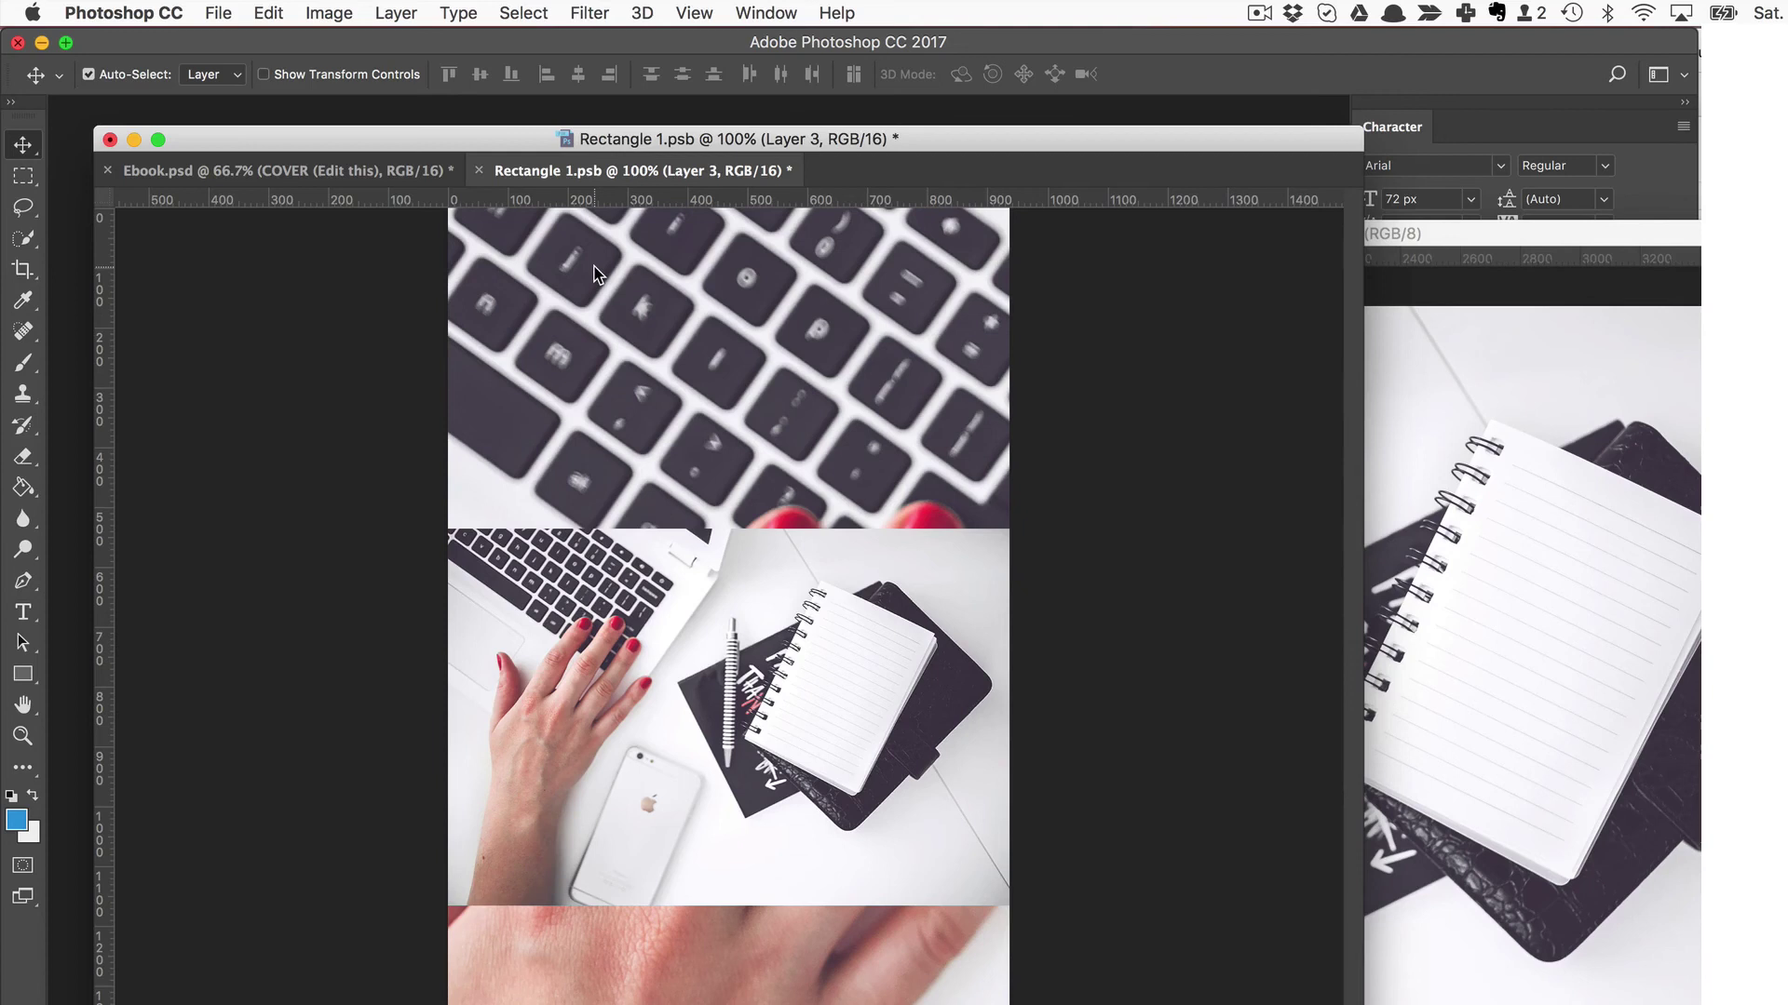
key("super+t")
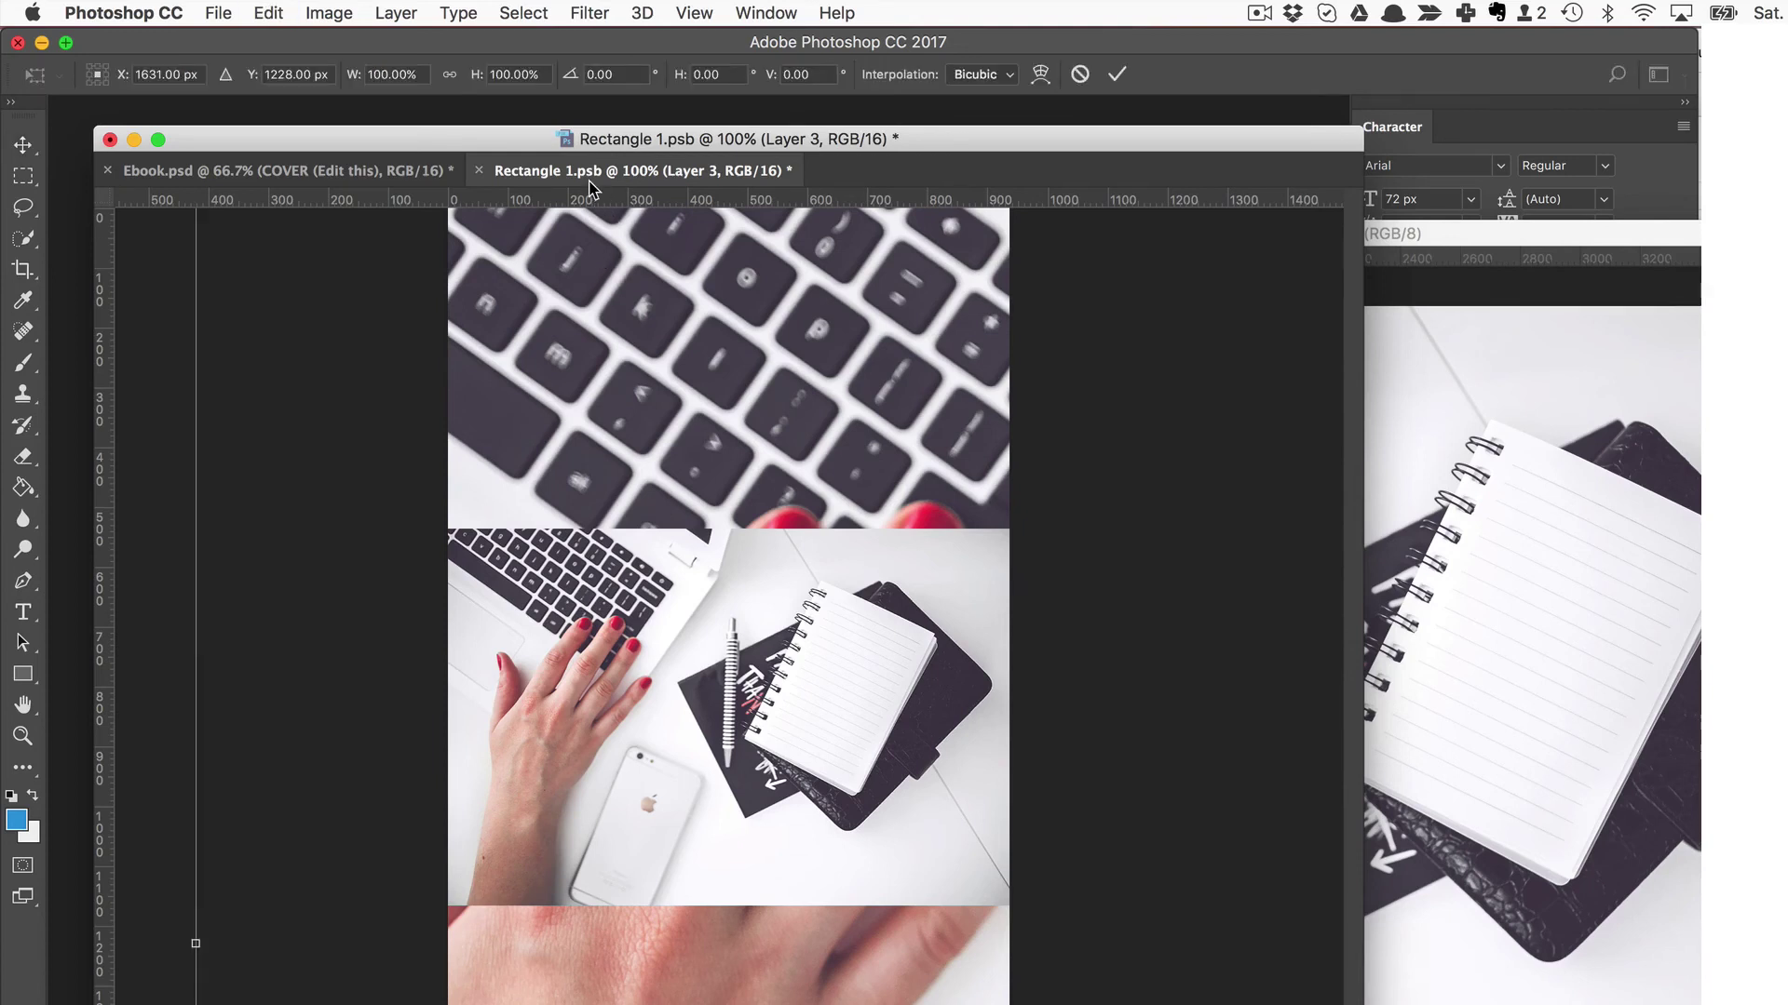
left_click_drag(593, 299, 588, 336)
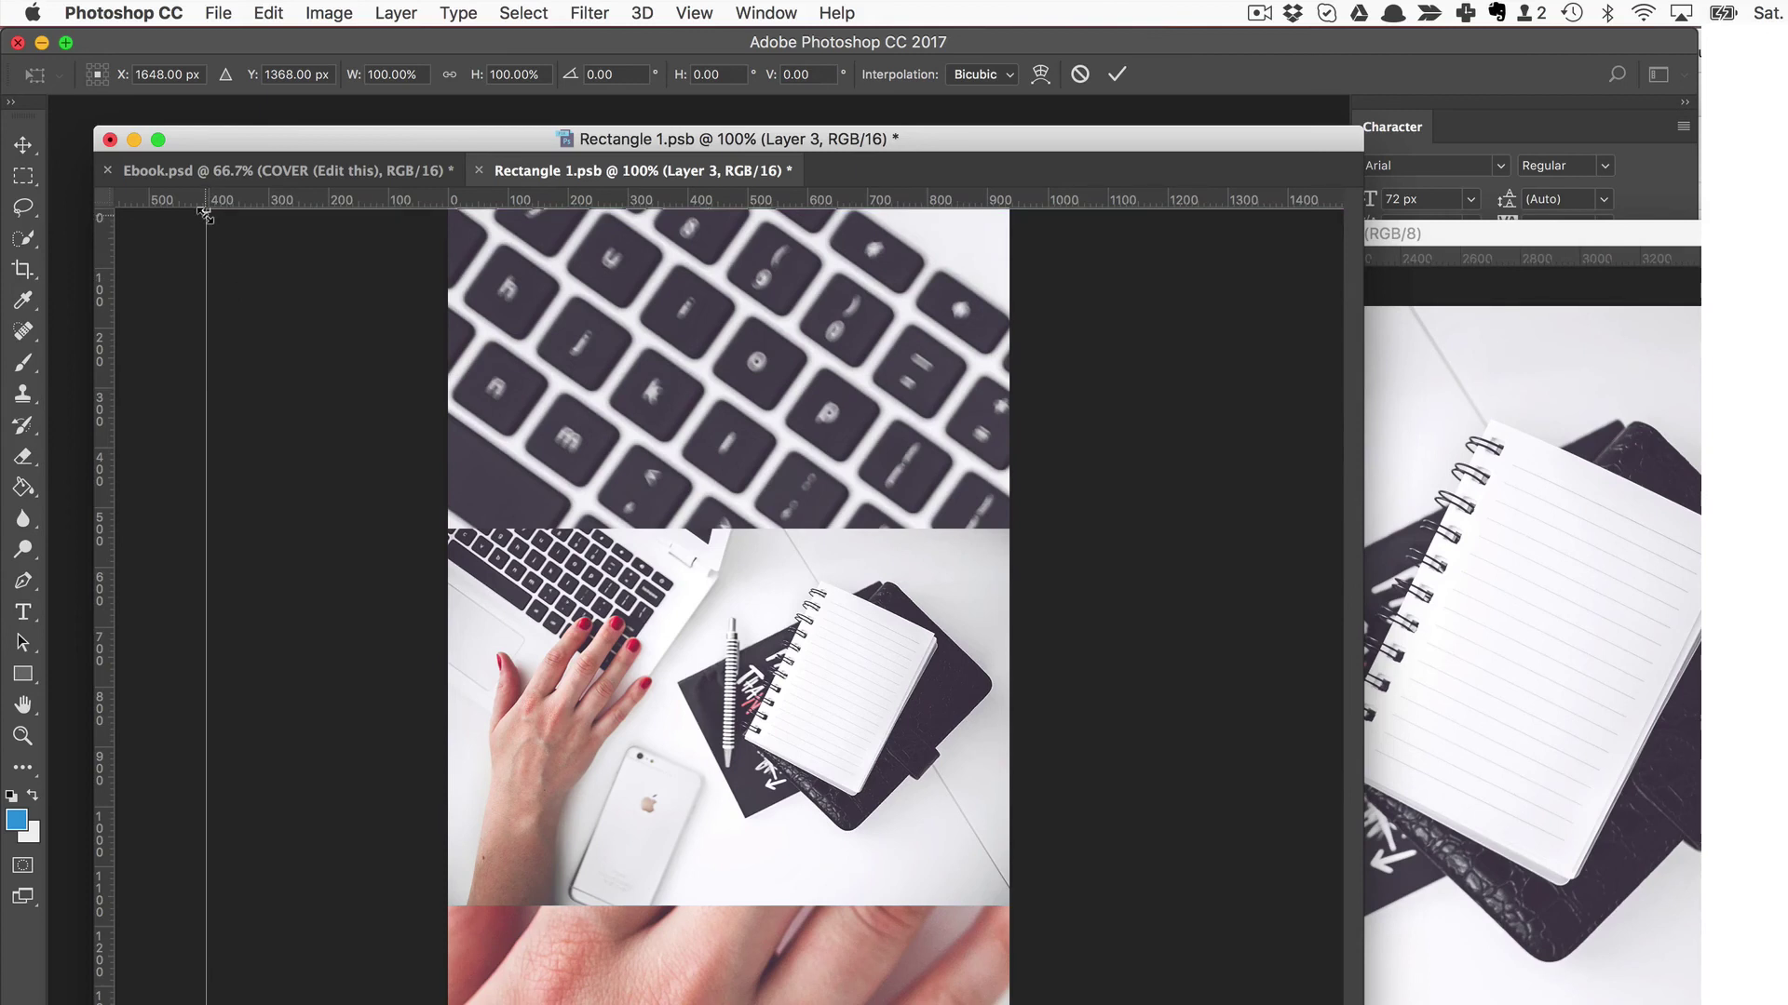
left_click_drag(207, 216, 865, 658)
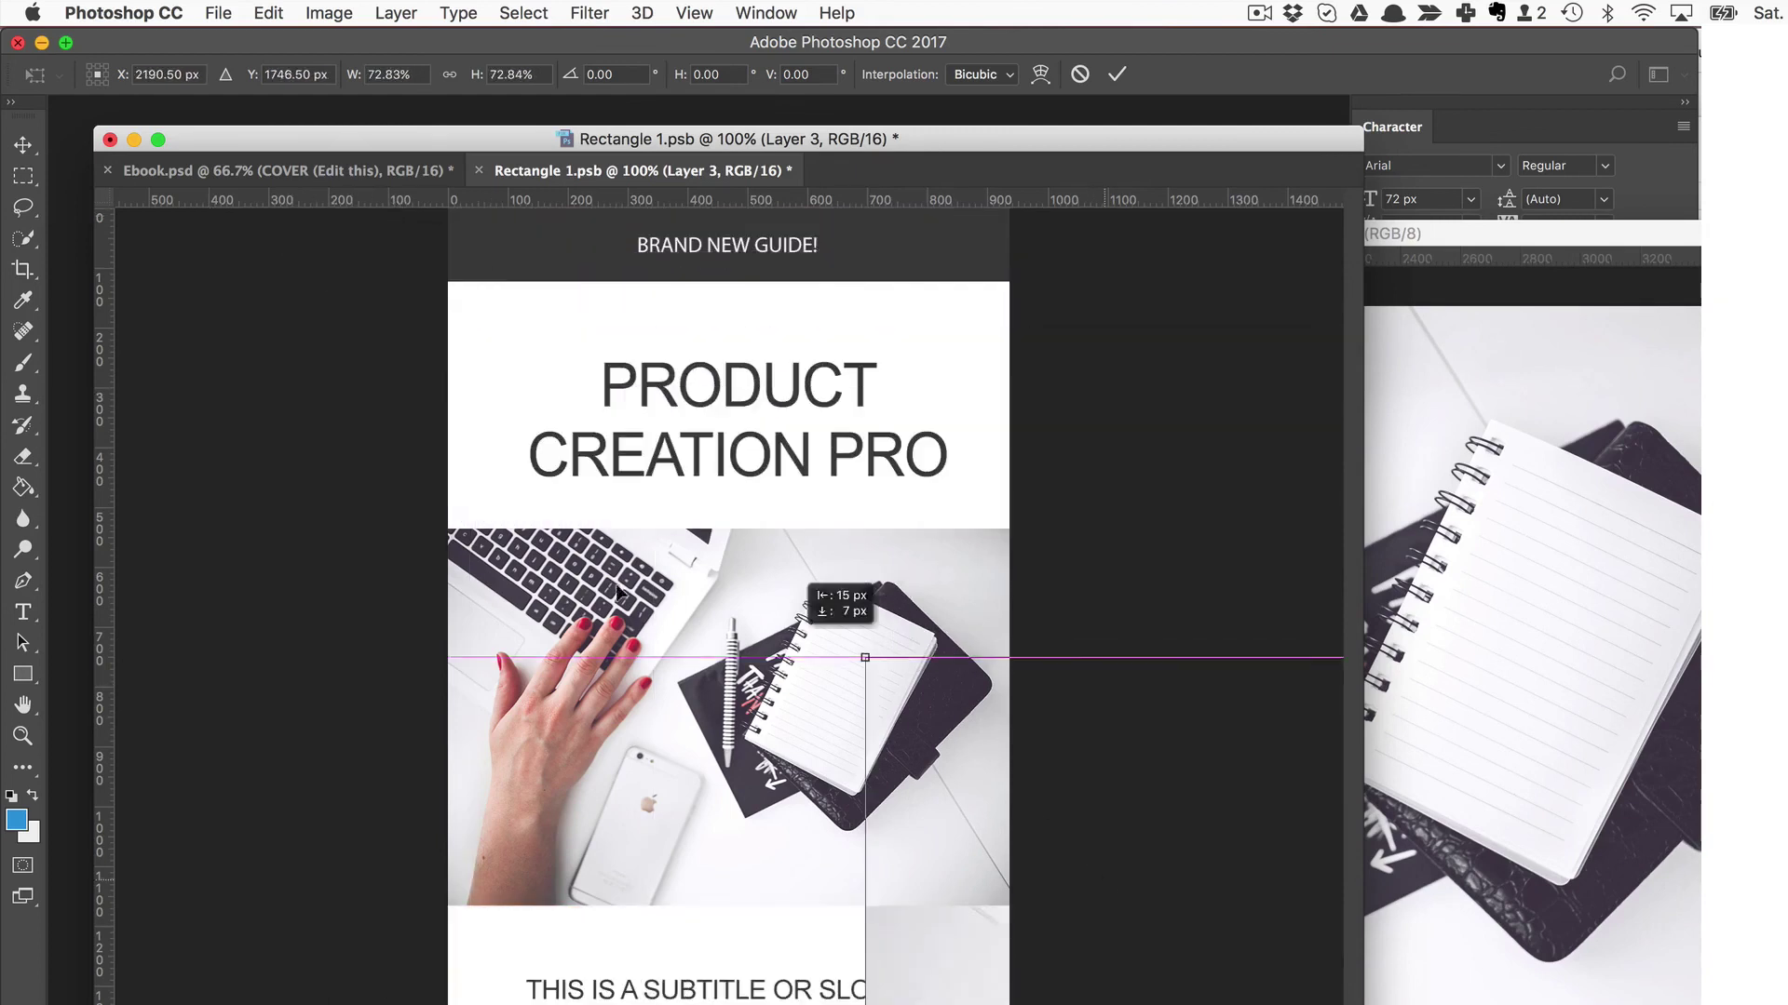
left_click_drag(619, 593, 455, 503)
left_click_drag(226, 284, 879, 915)
left_click_drag(1061, 950, 371, 532)
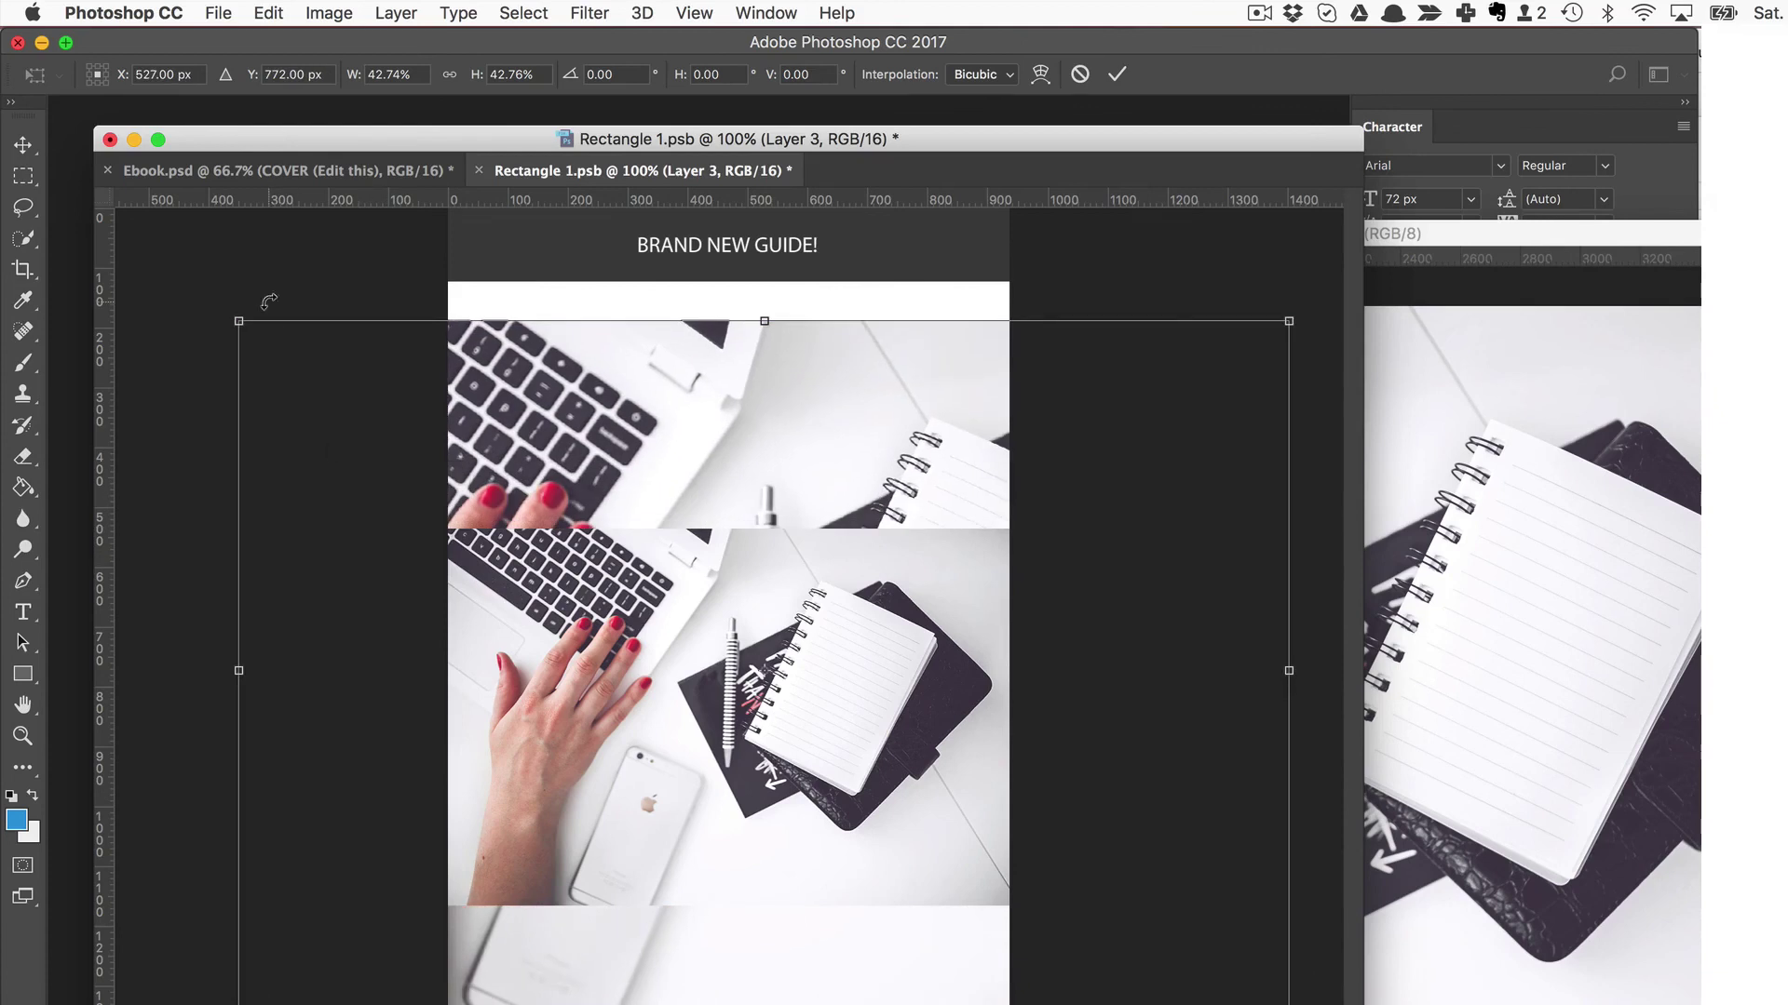
Scale the pasted photo to about 23.32%, align it with the existing cover photo, and commit the transform
left_click(448, 76)
left_click(450, 76)
left_click_drag(240, 320, 618, 574)
left_click_drag(1054, 931, 831, 852)
left_click_drag(1066, 940, 974, 875)
left_click_drag(726, 726, 770, 756)
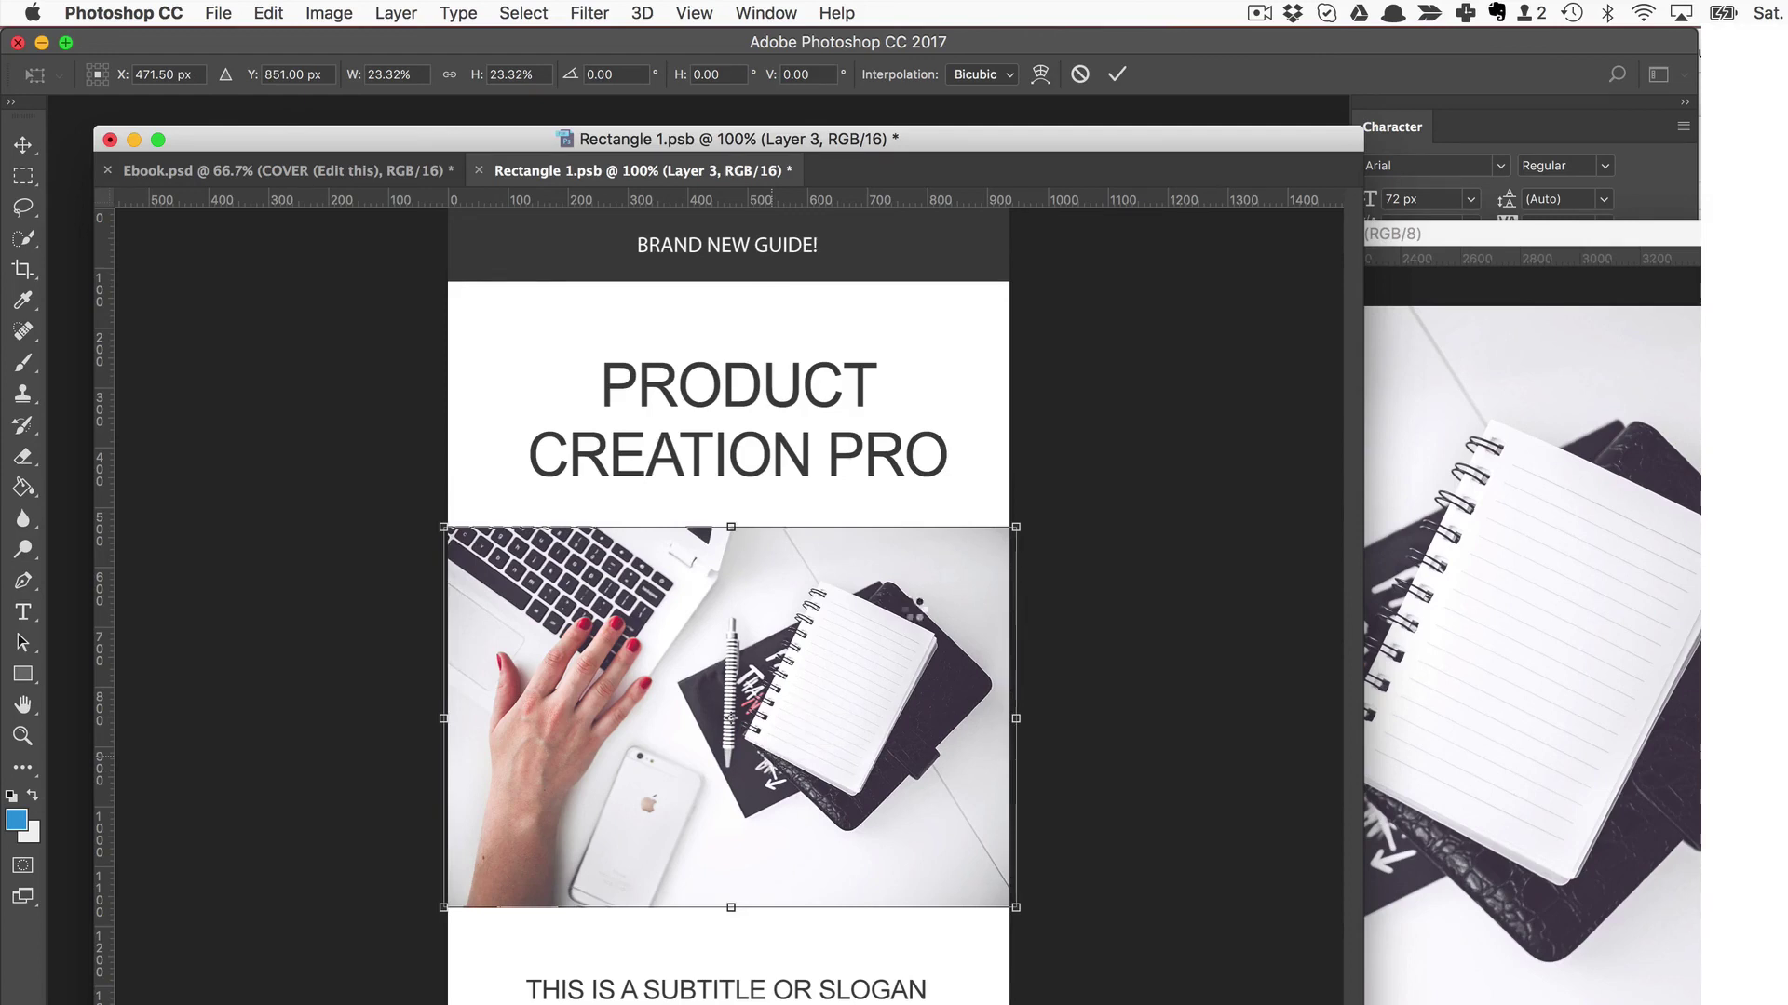
key("Return")
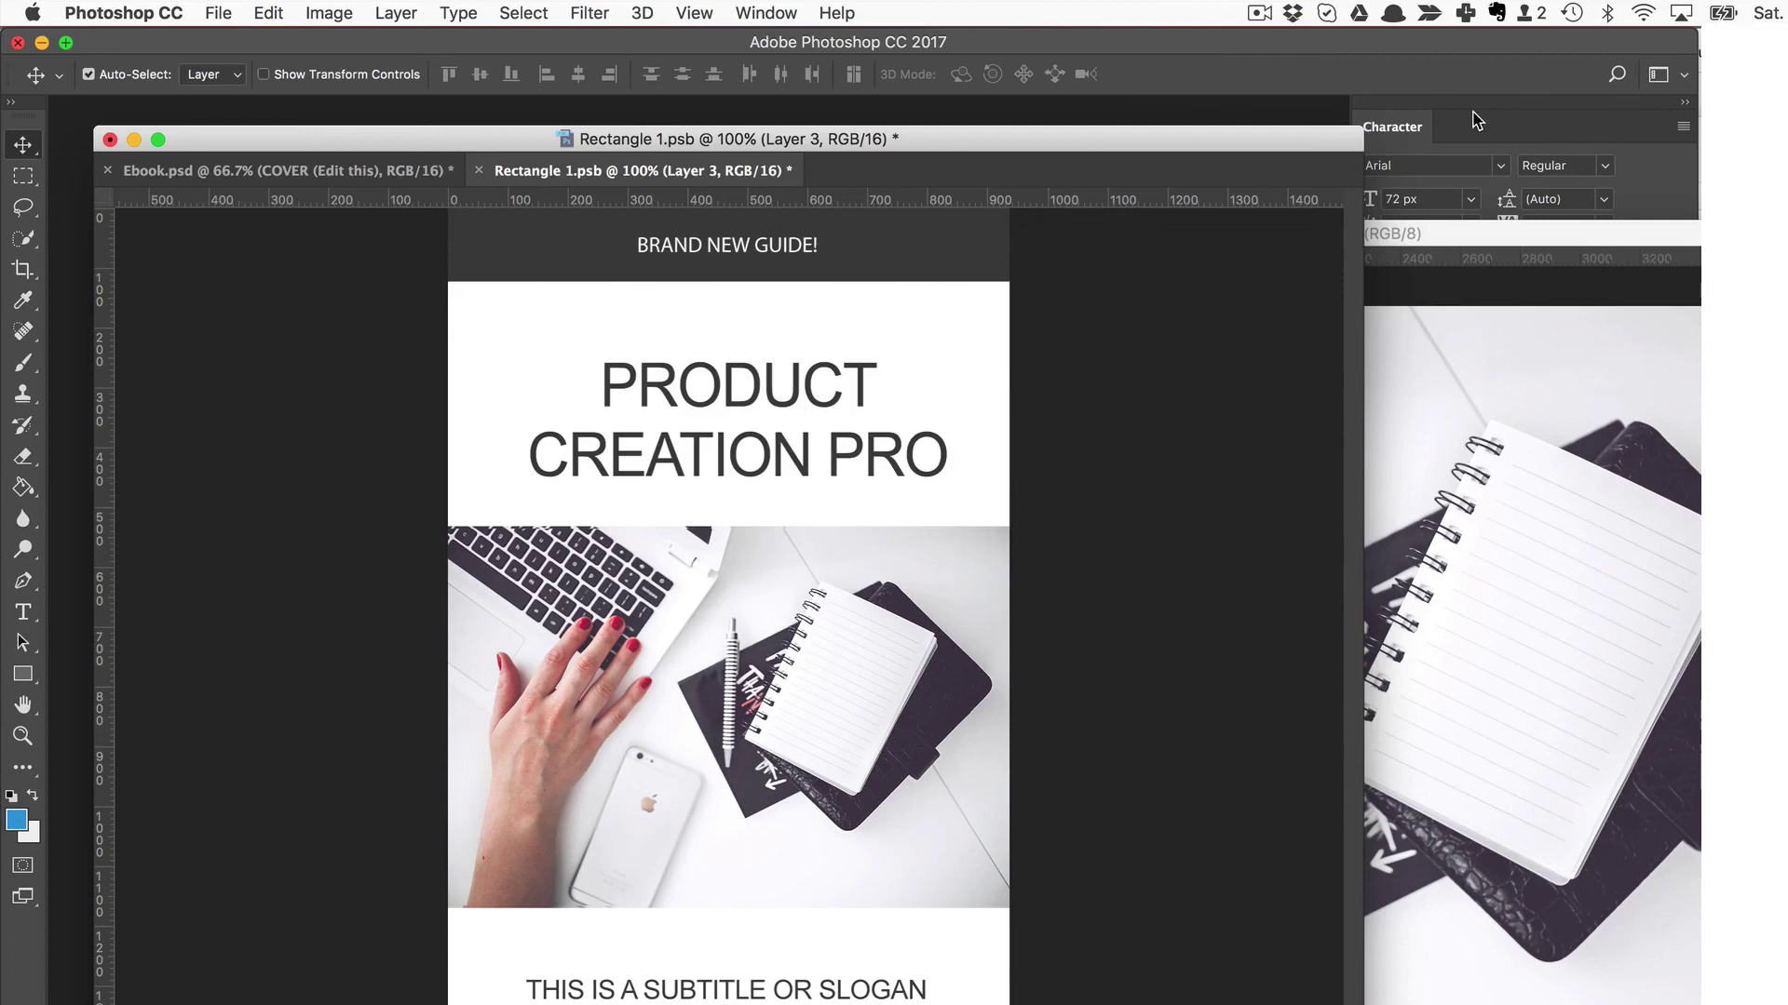
Close the Business 33.jpg document and shift the cover window clear of the layer list
left_click(1483, 270)
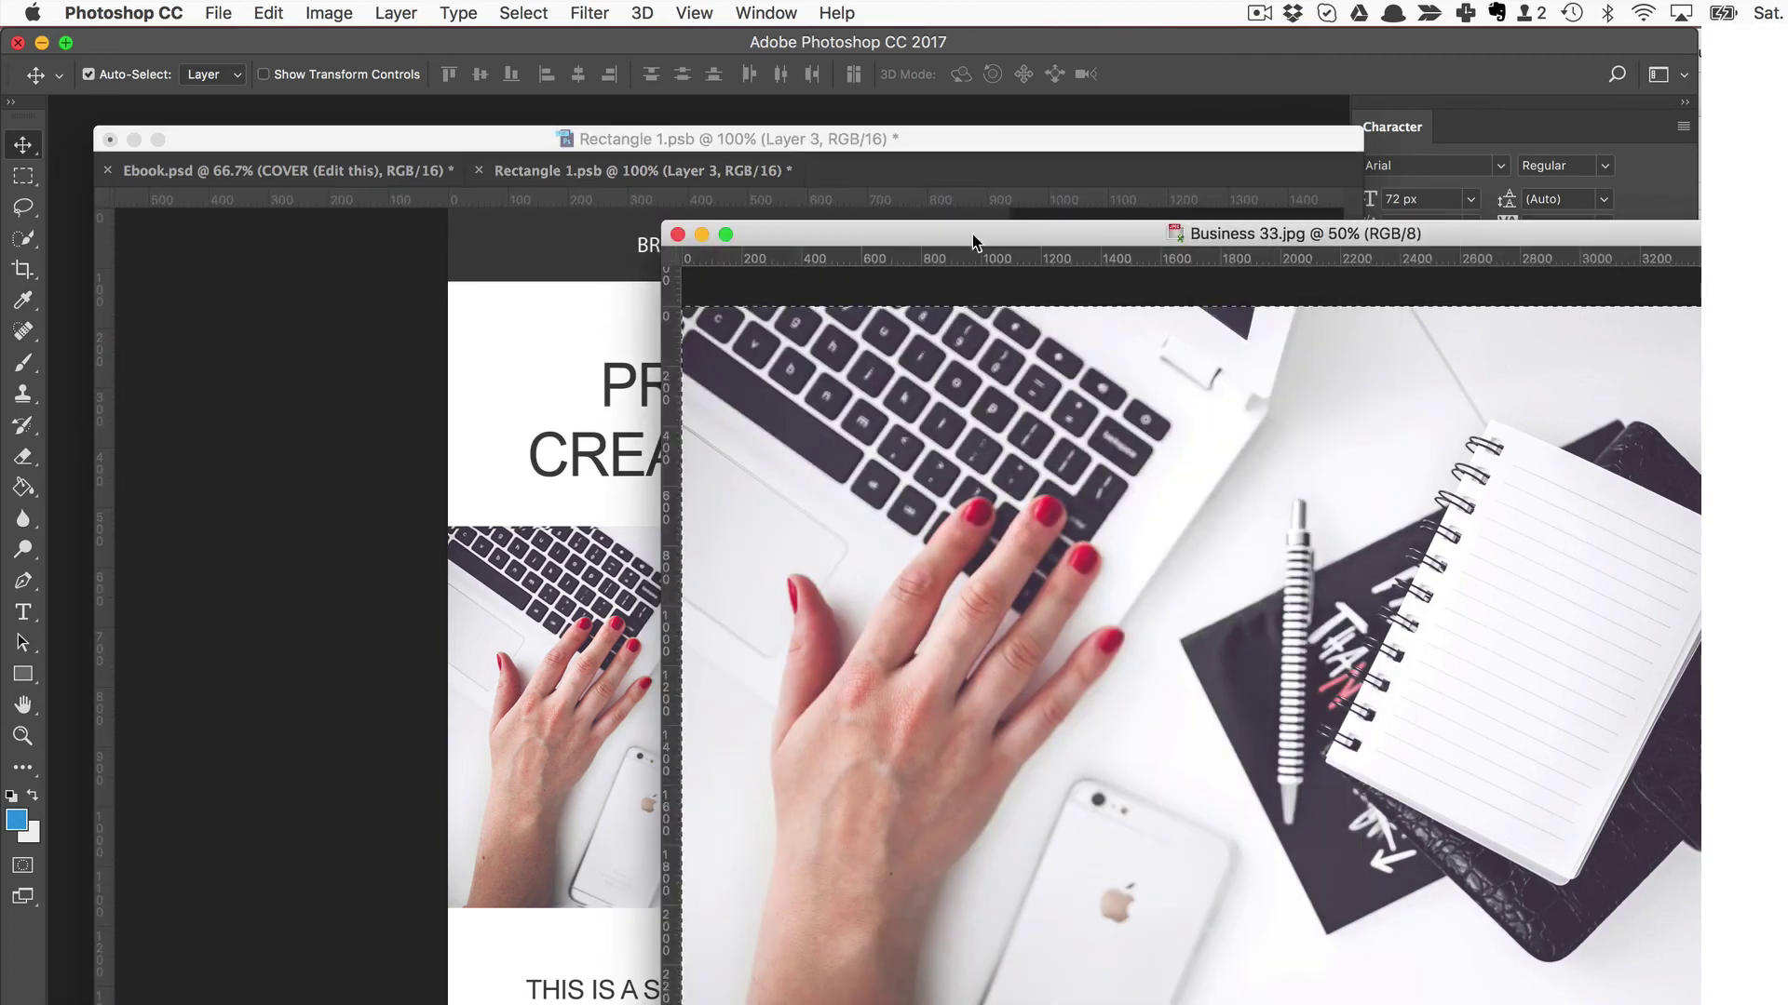
left_click(679, 234)
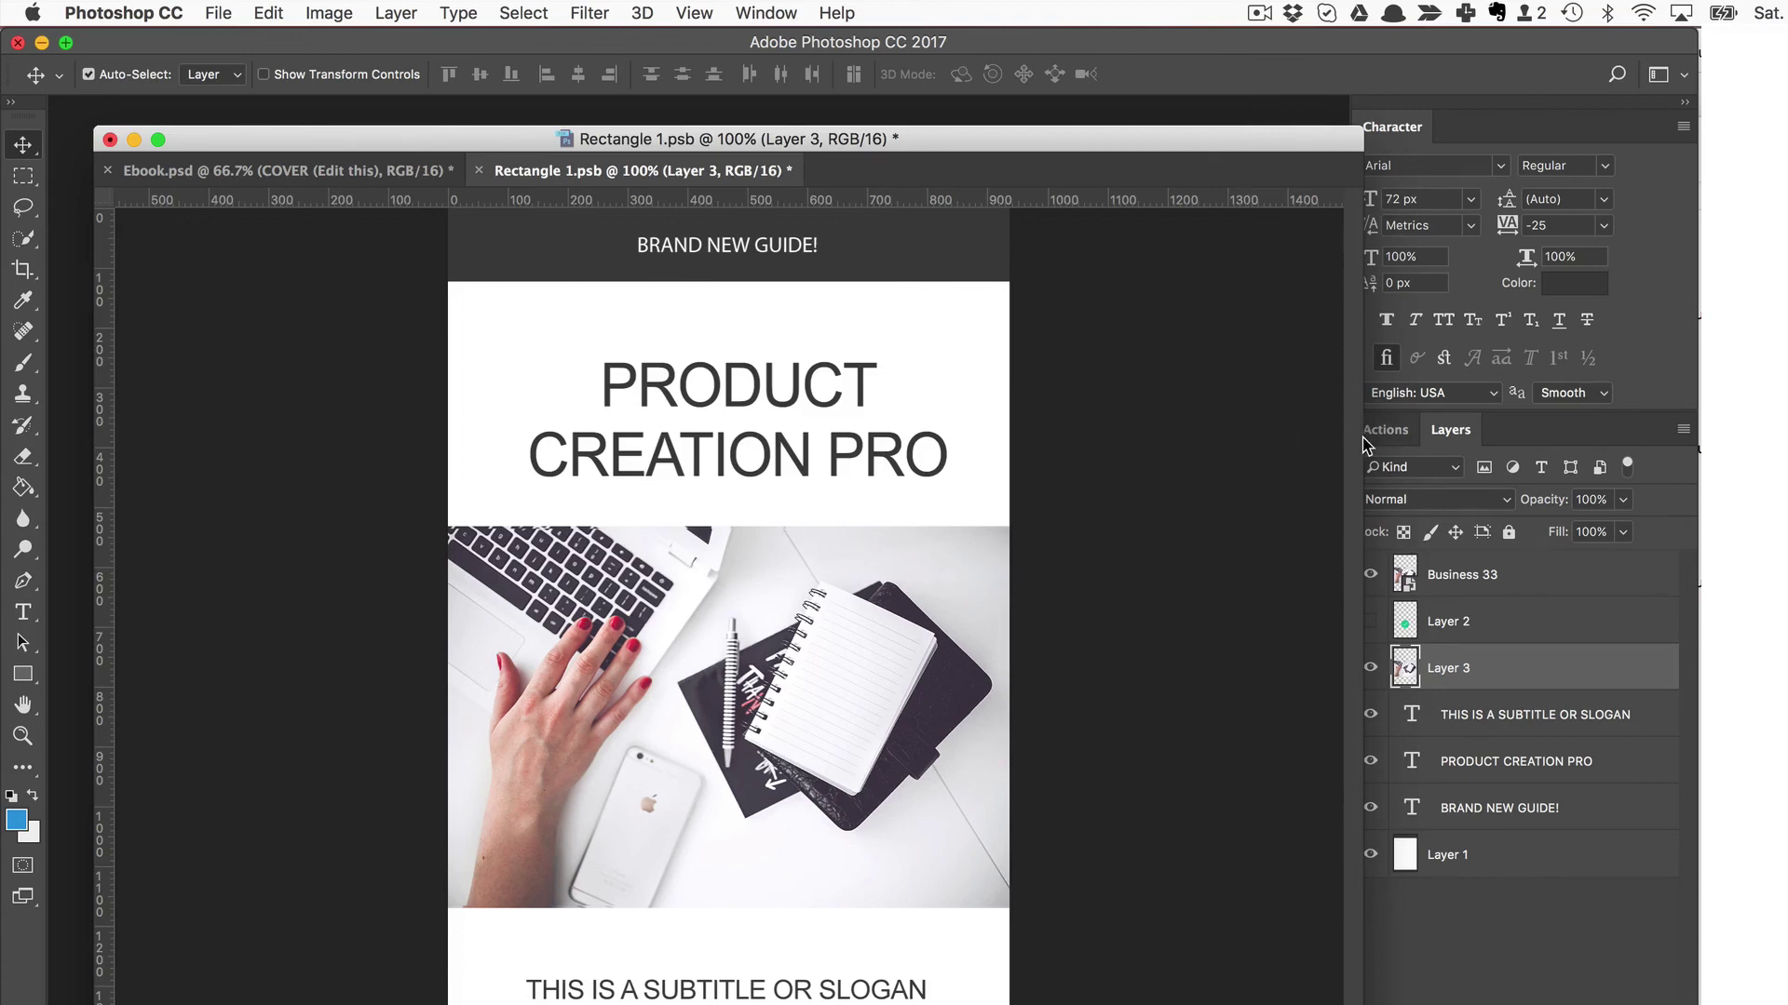
left_click_drag(1265, 149, 1234, 147)
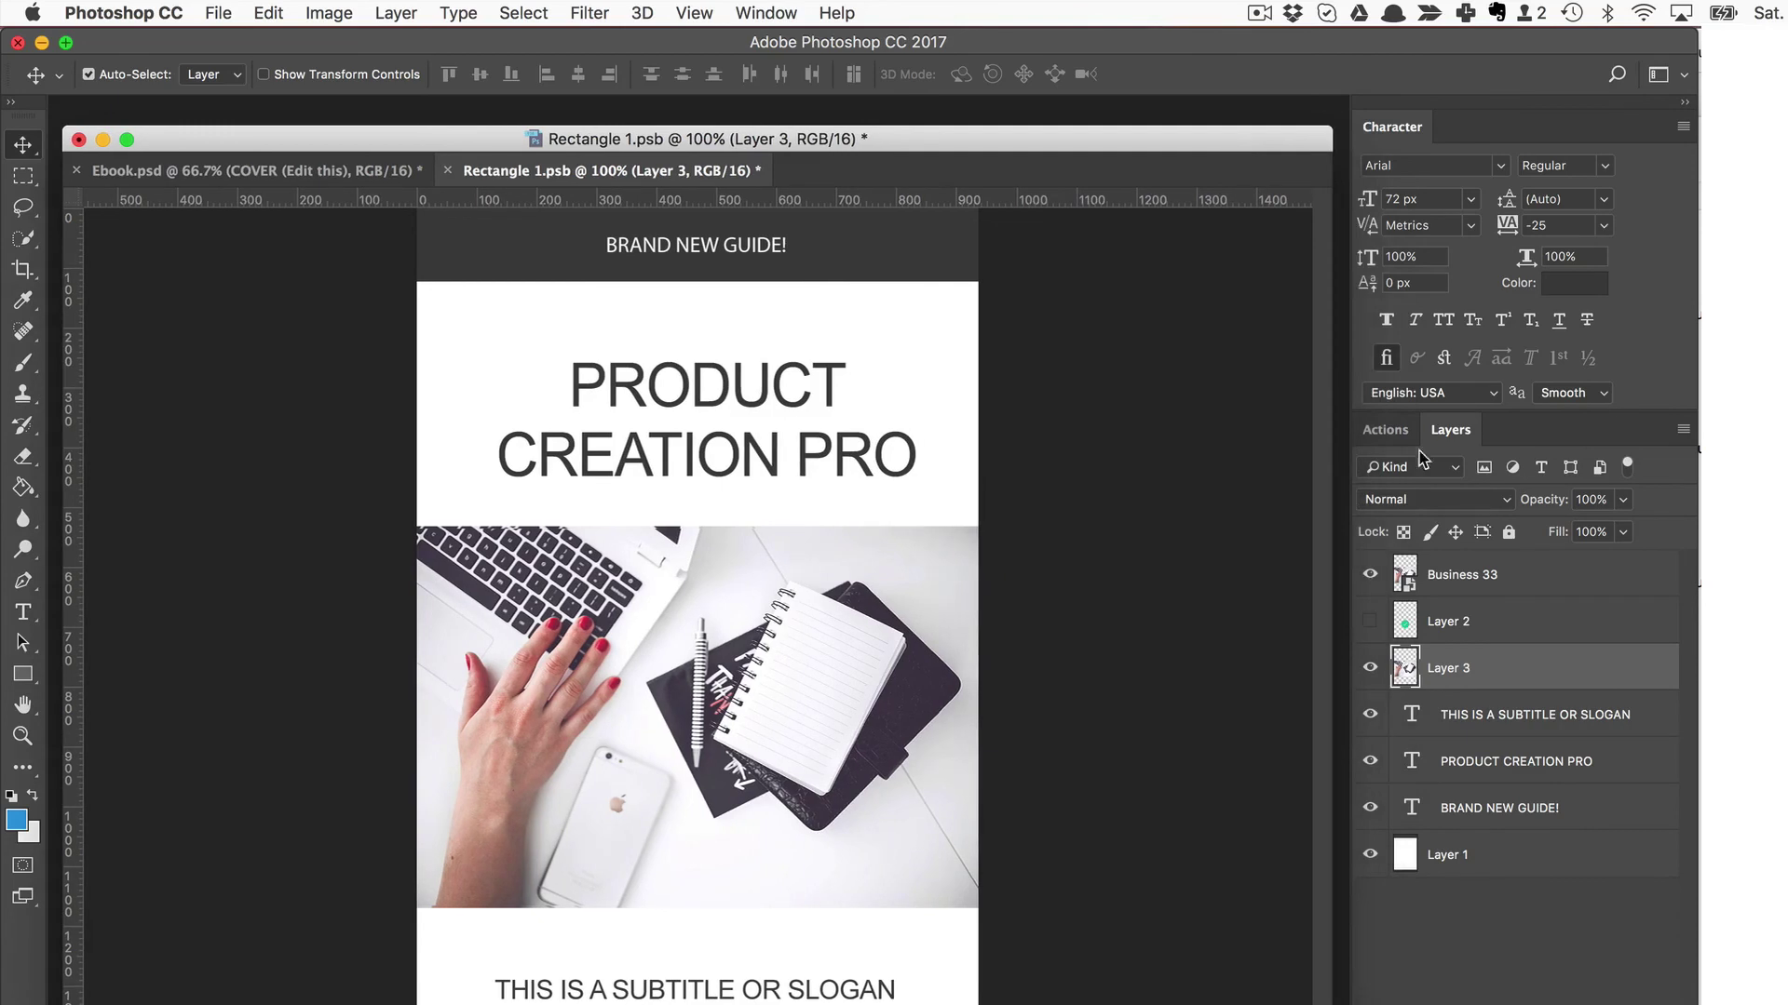
Hide the pasted Layer 3 while keeping Business 33 visible, and save and close the cover document
left_click(1370, 574)
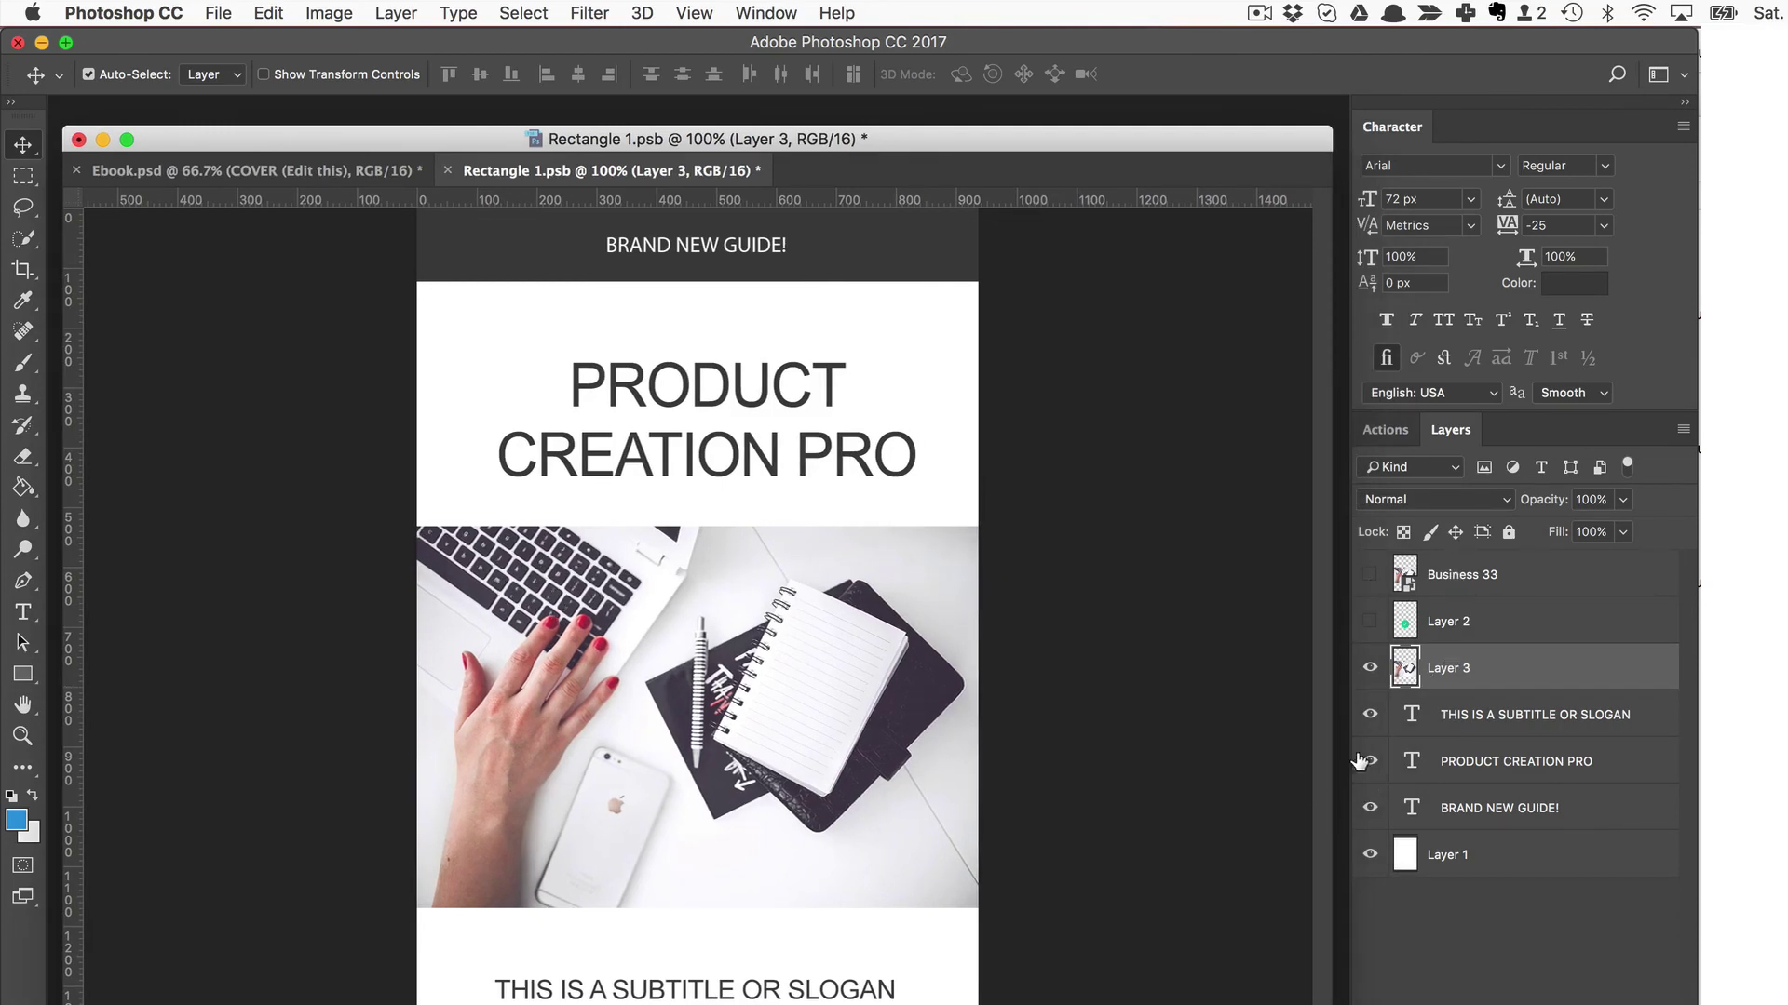
mouse_move(838, 779)
left_mouse_down()
mouse_move(837, 731)
mouse_move(838, 800)
left_mouse_up()
left_click(1370, 668)
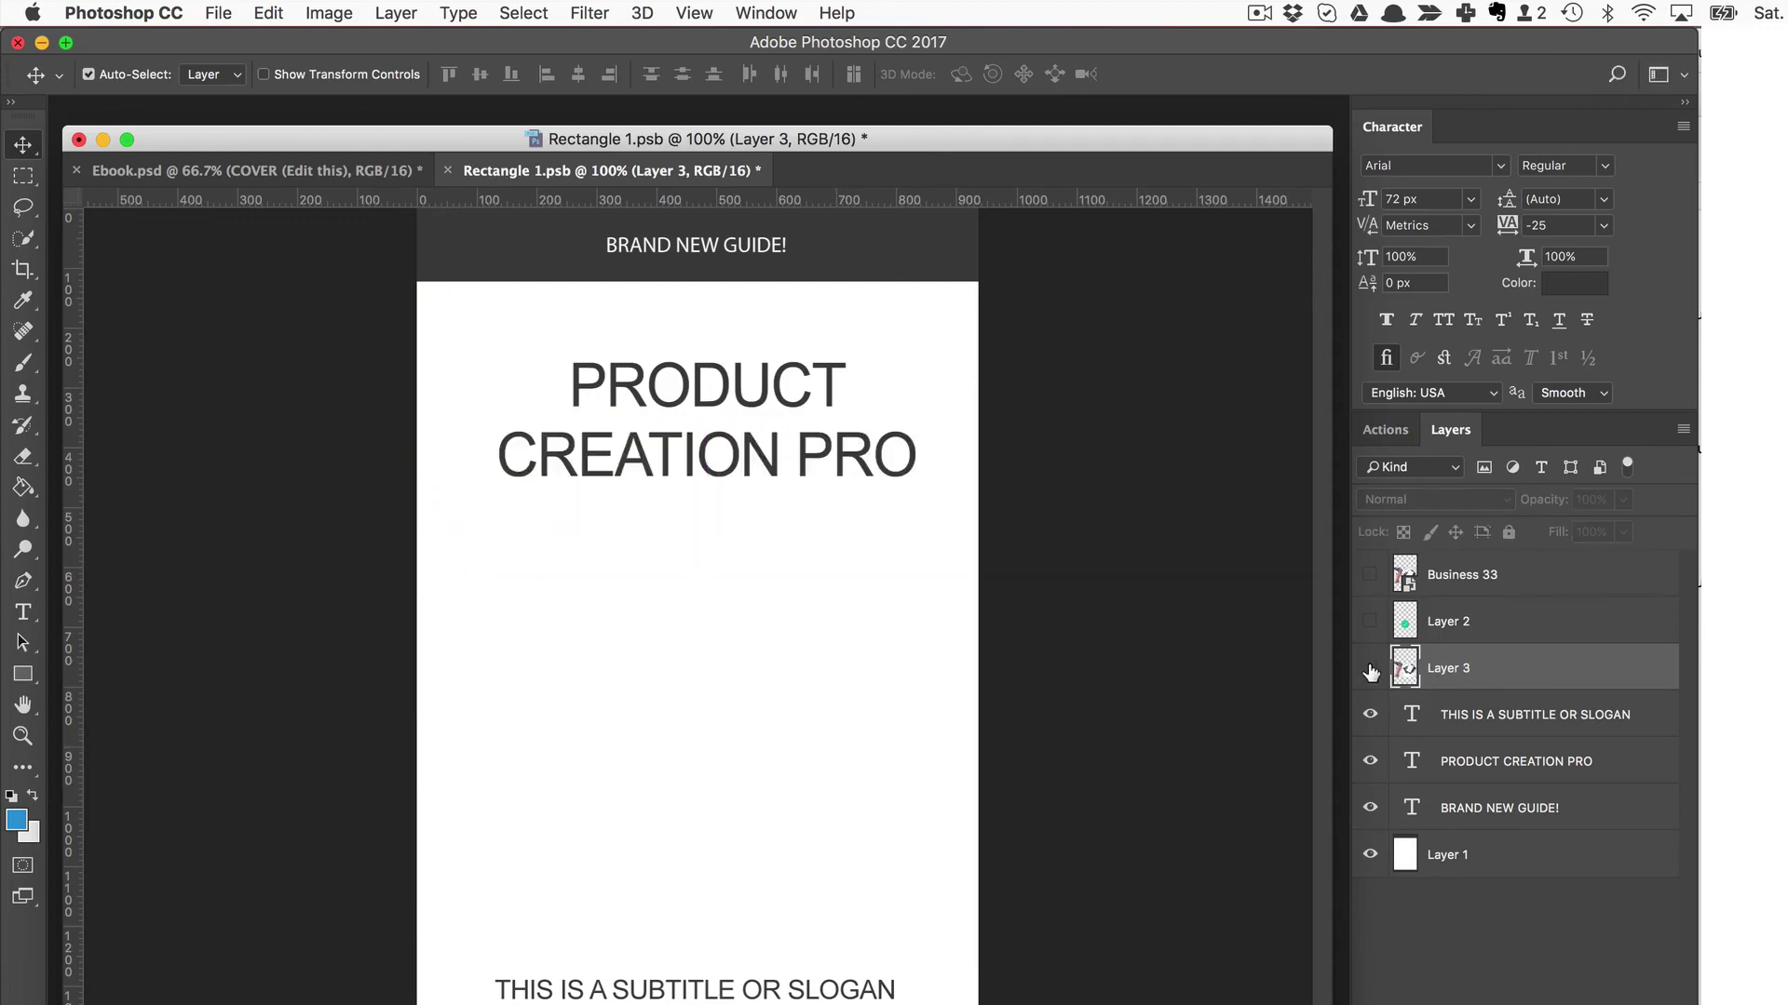
left_click(1370, 574)
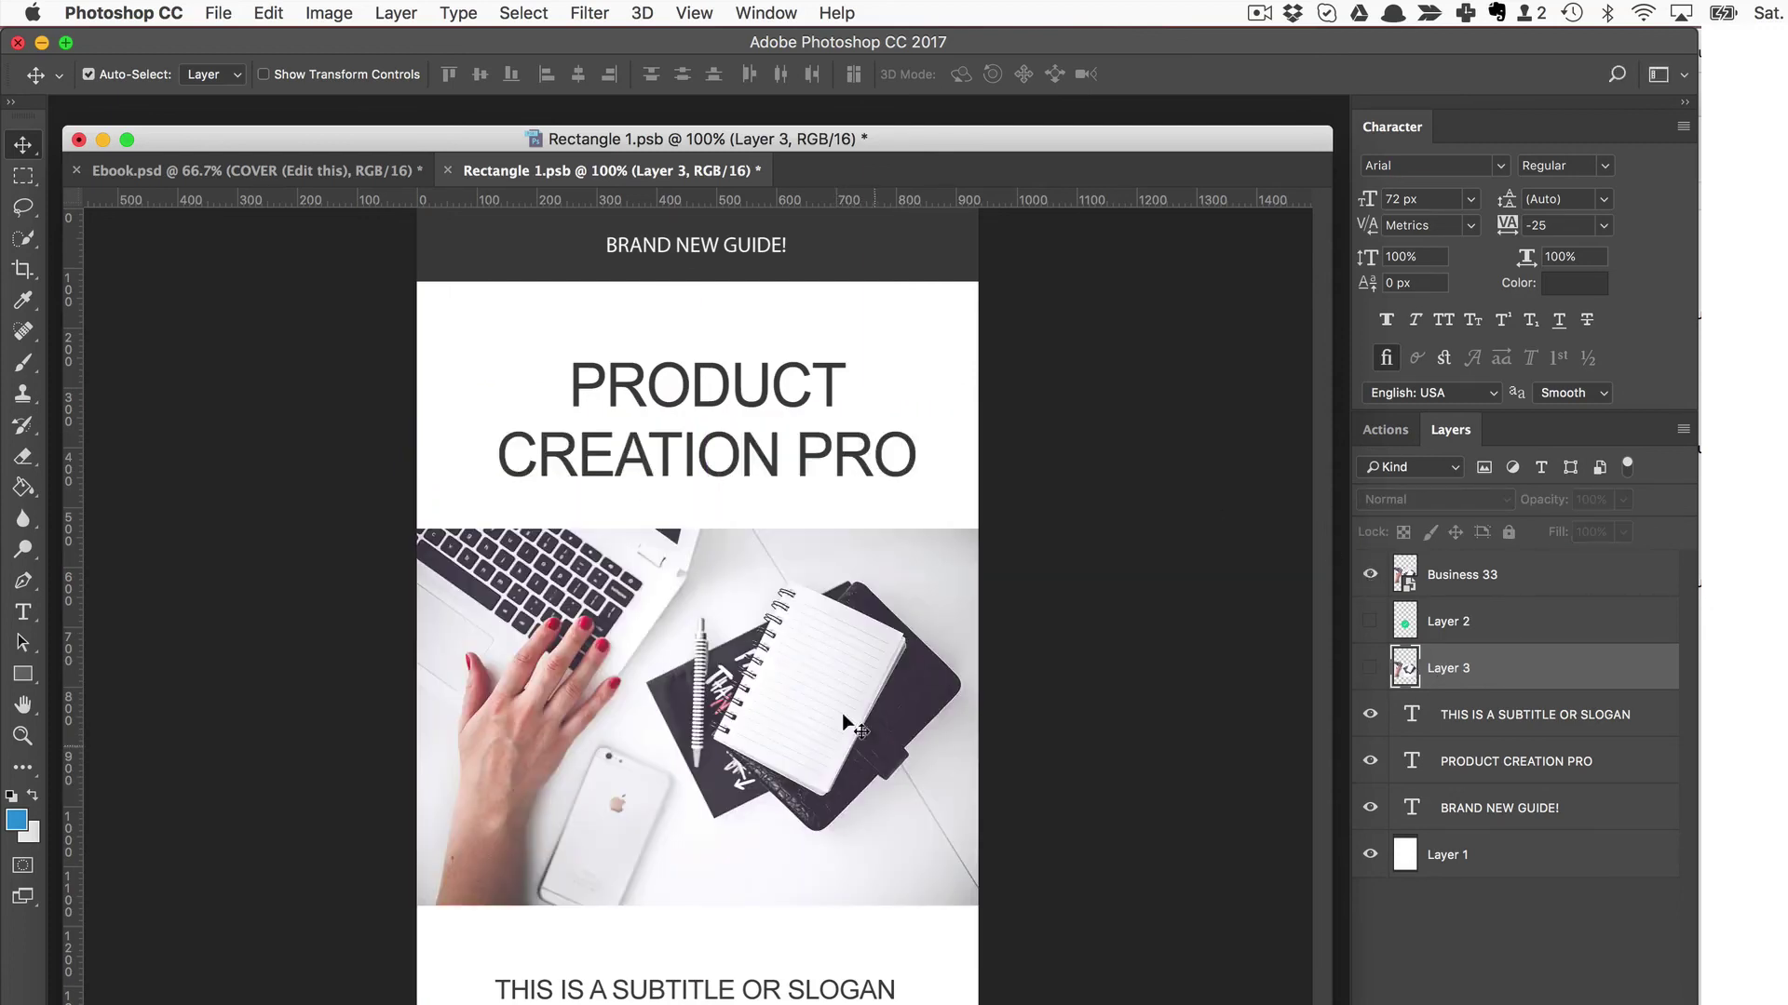
key("super+s")
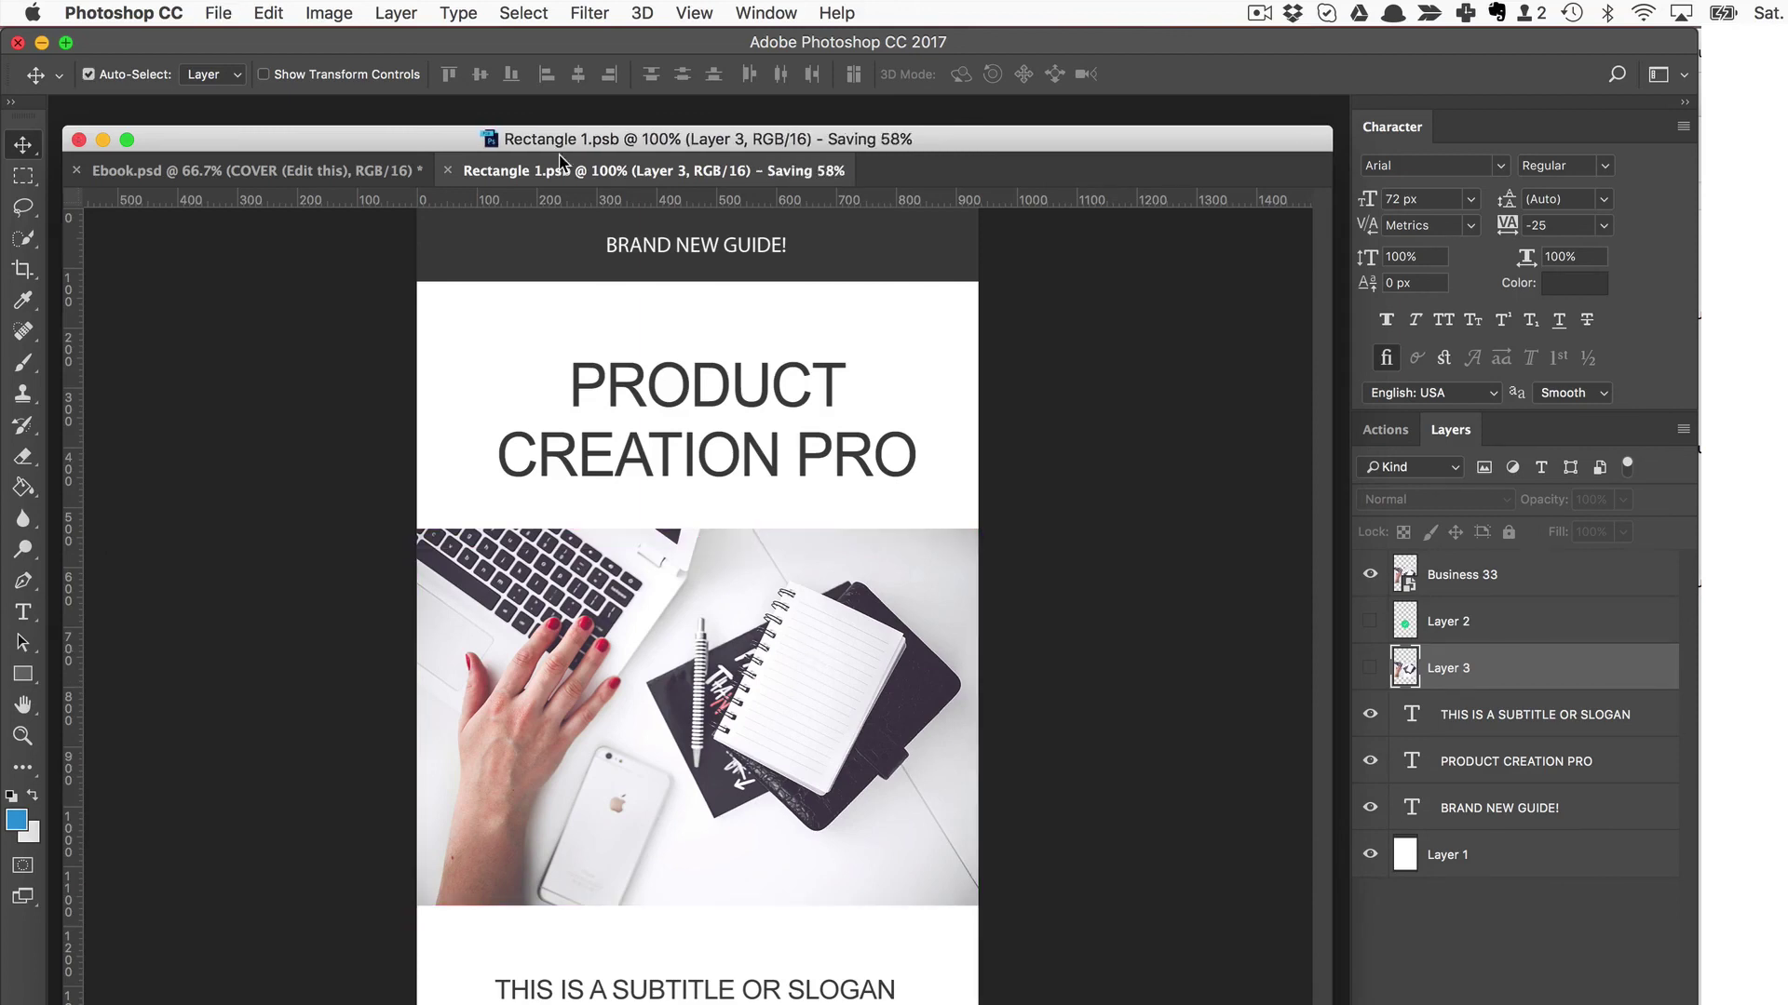
left_click(449, 171)
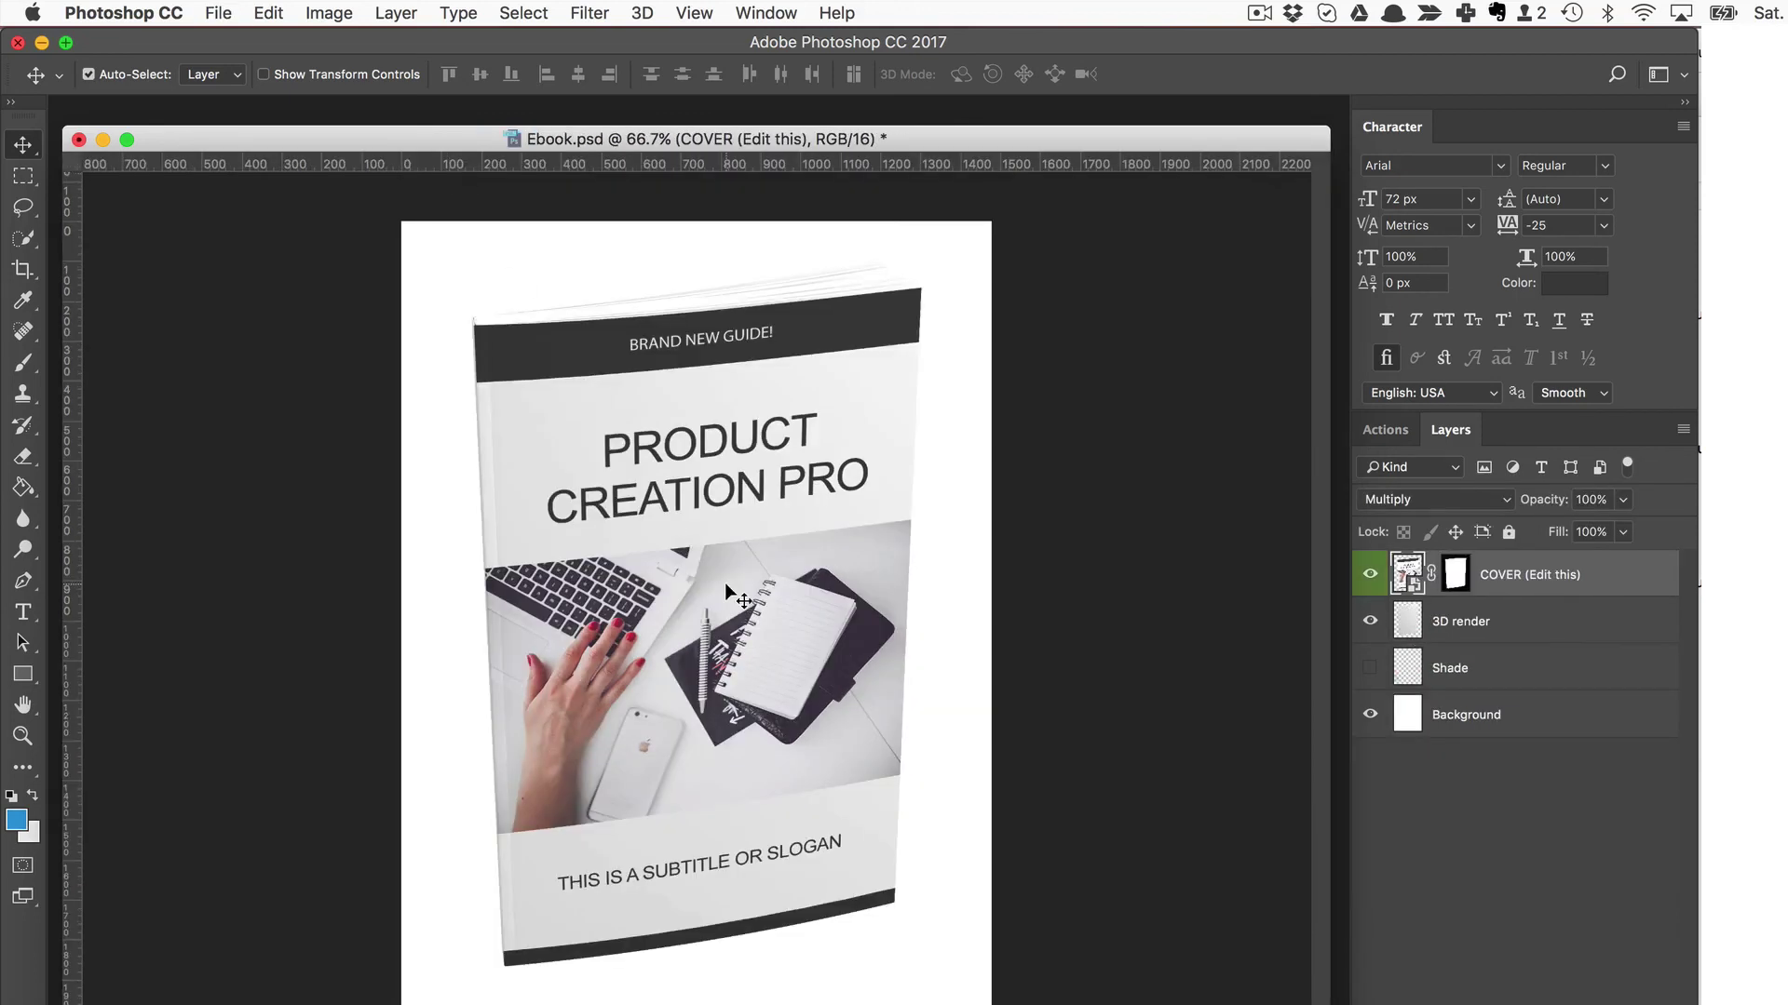